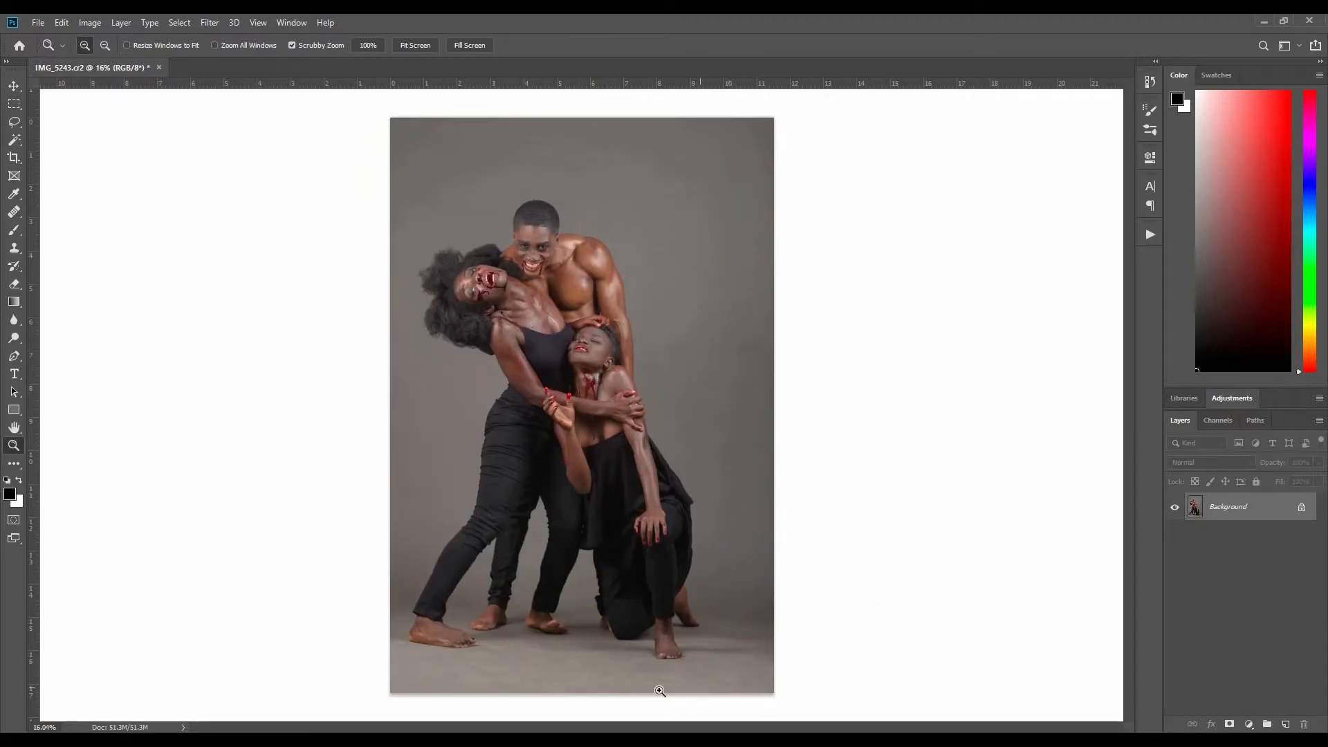
# Step: Run the Advanced Frequency Separation action on the photo with a Gaussian Blur radius of 4 pixels
pyautogui.scroll(4, 706, 676)
pyautogui.scroll(-3, 694, 679)
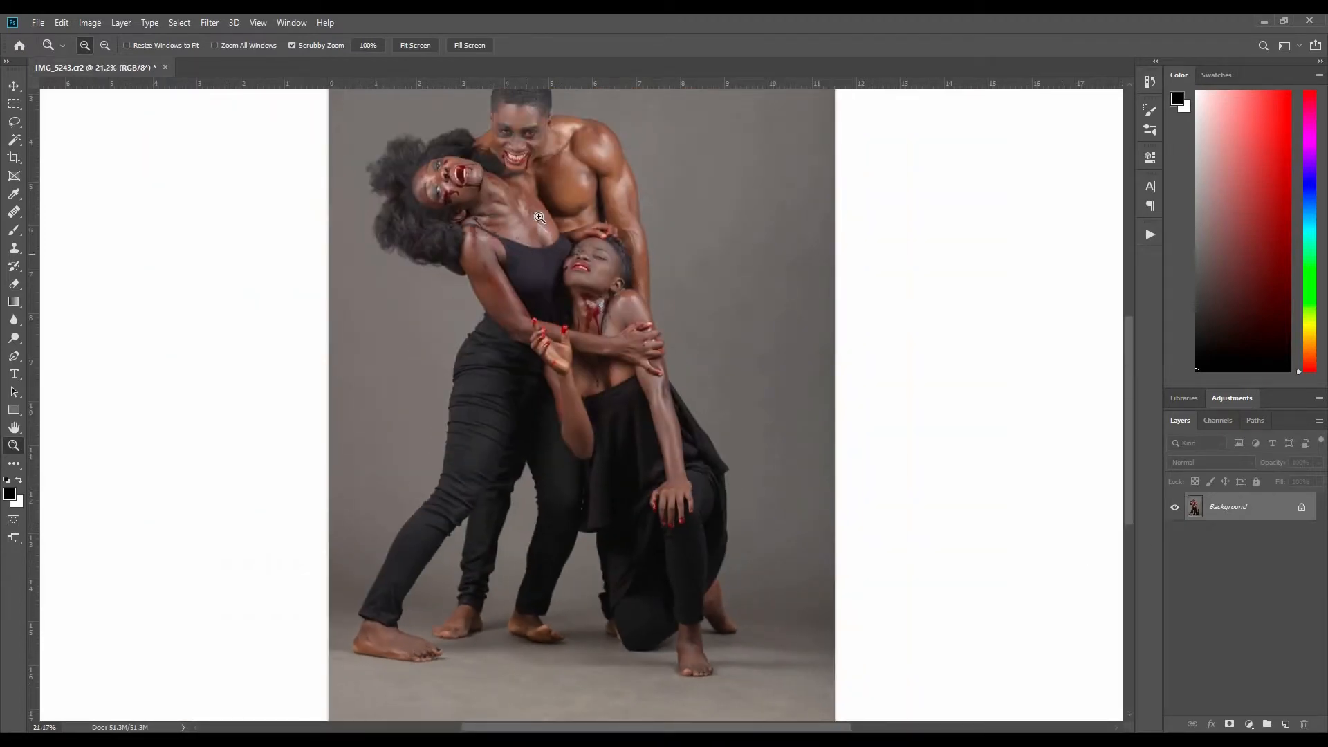
pyautogui.scroll(3, 536, 148)
pyautogui.moveTo(632, 349); pyautogui.dragTo(704, 559)
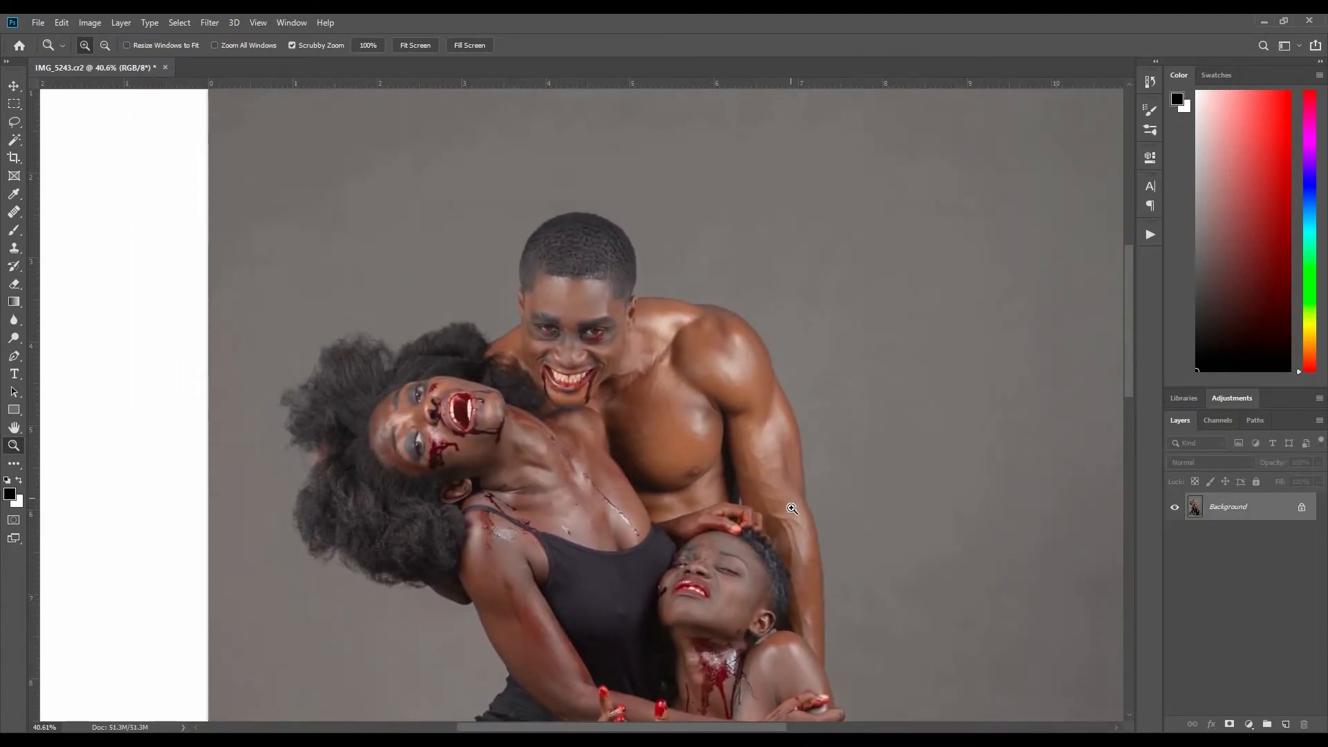
pyautogui.click(1151, 235)
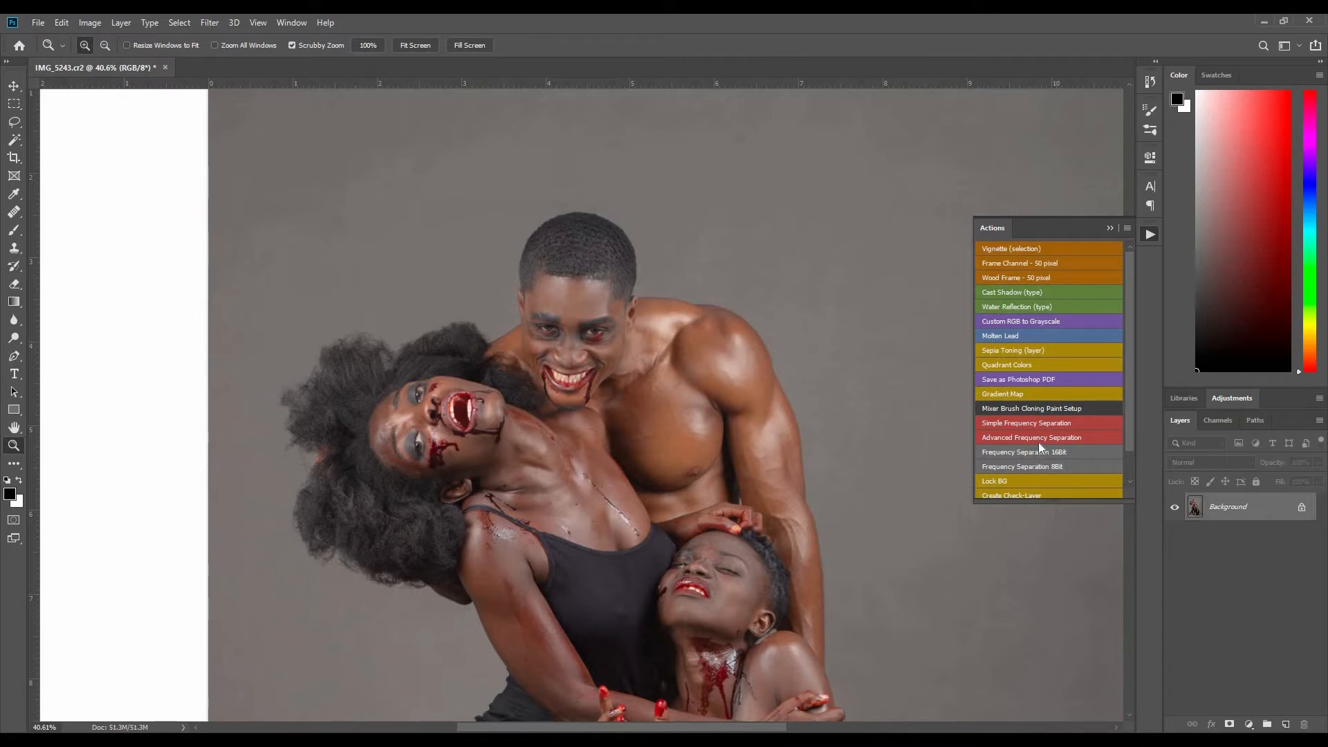
pyautogui.click(1054, 434)
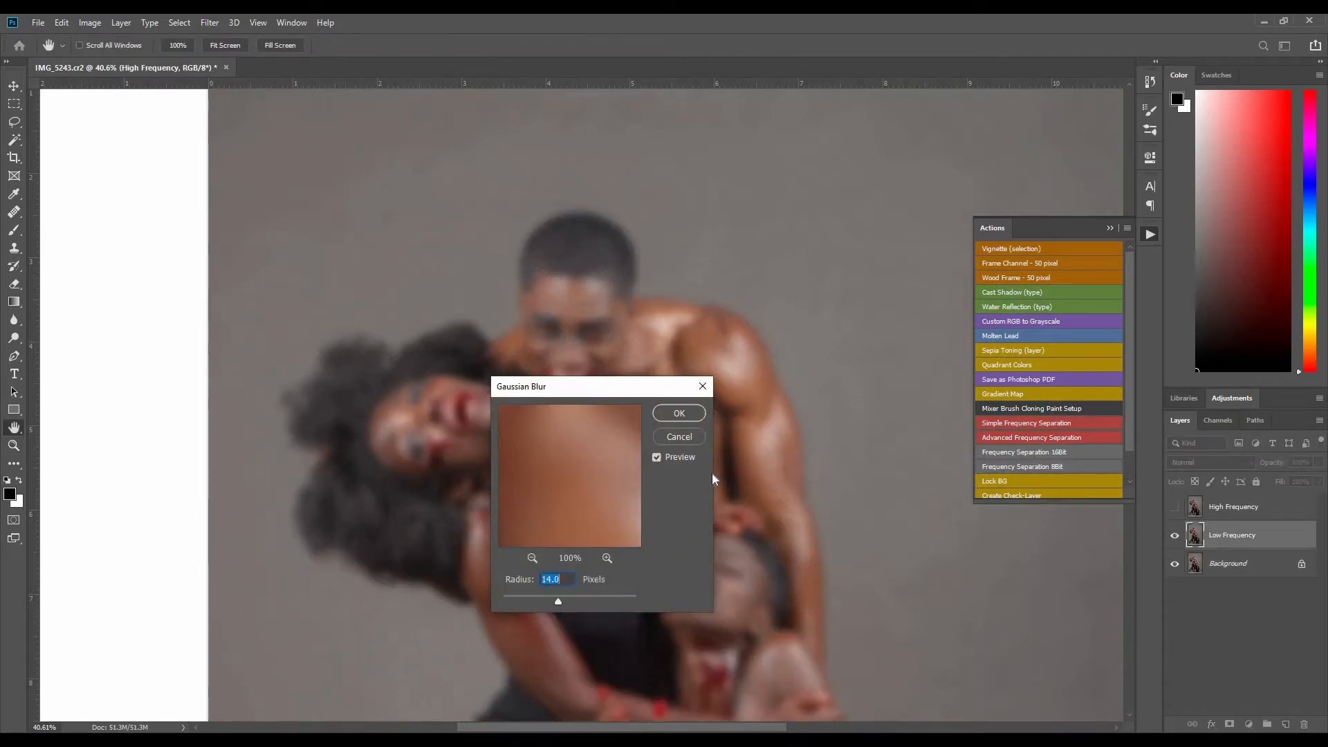
pyautogui.write('4')
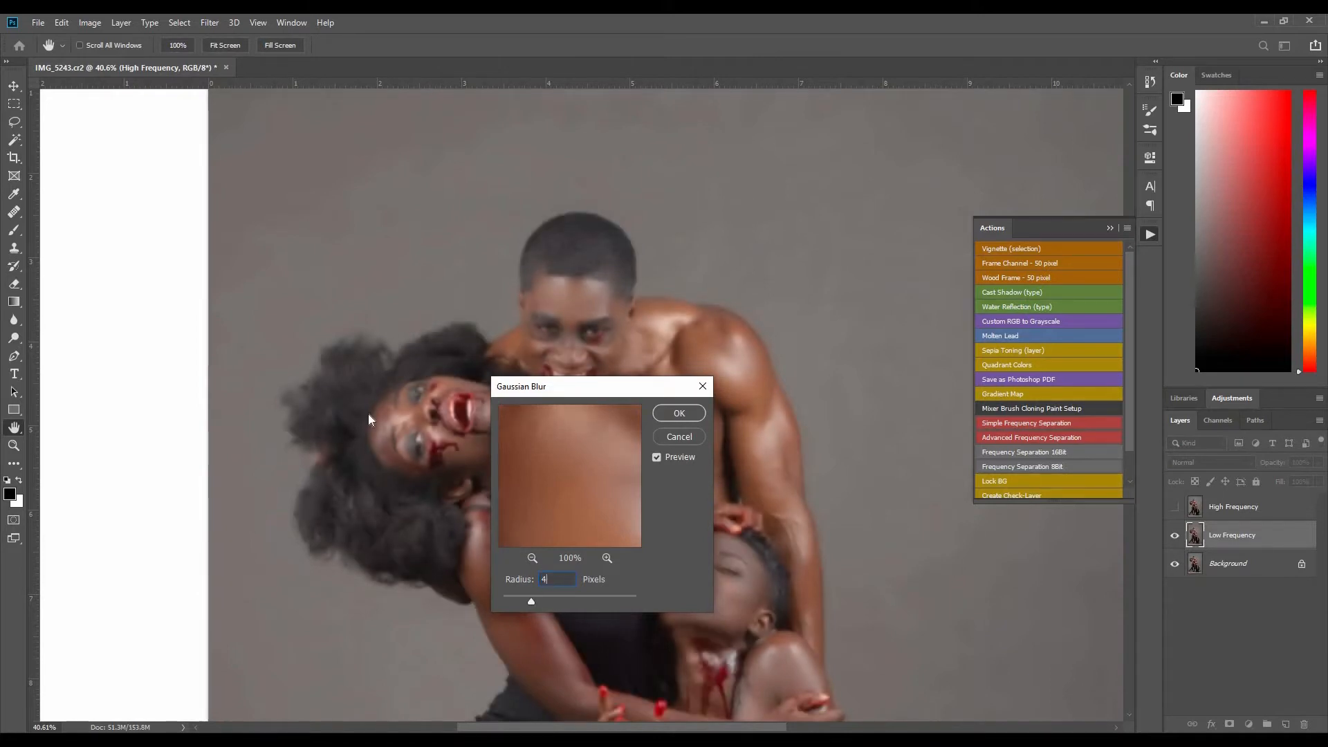
pyautogui.click(697, 417)
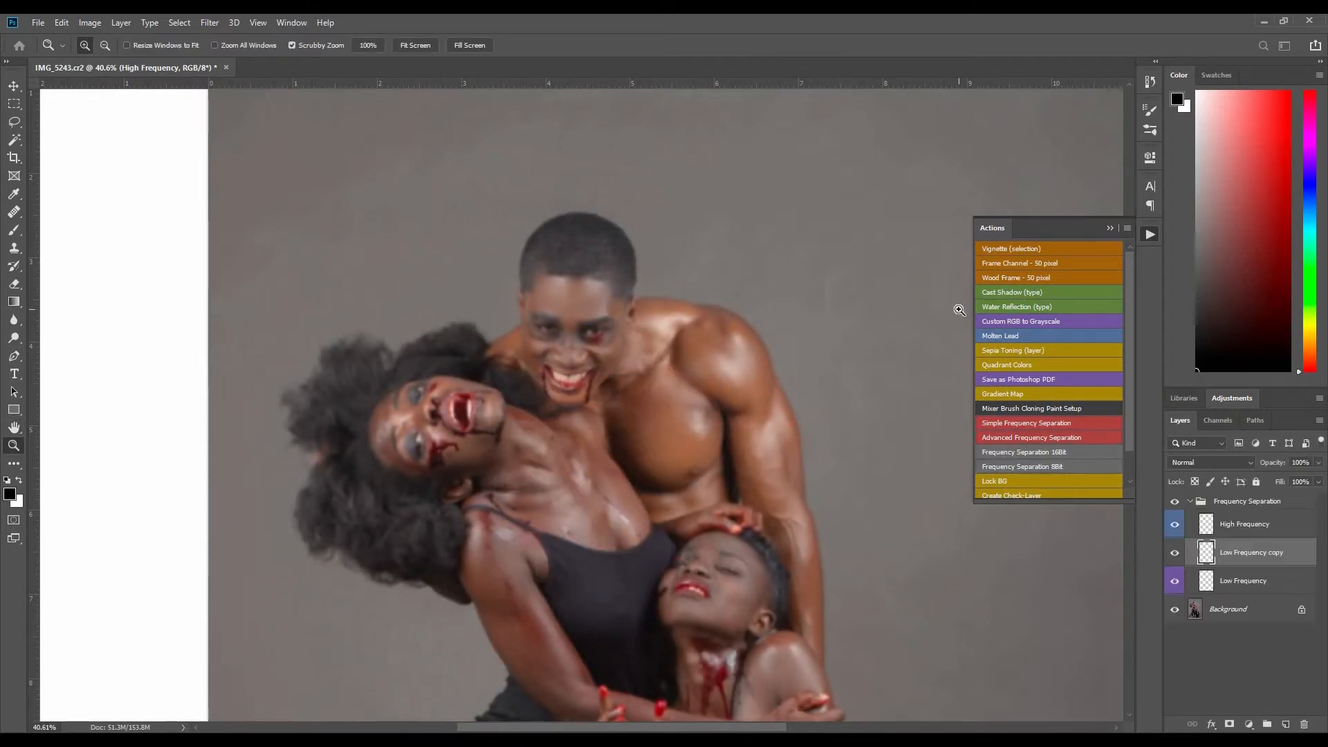
pyautogui.click(1110, 227)
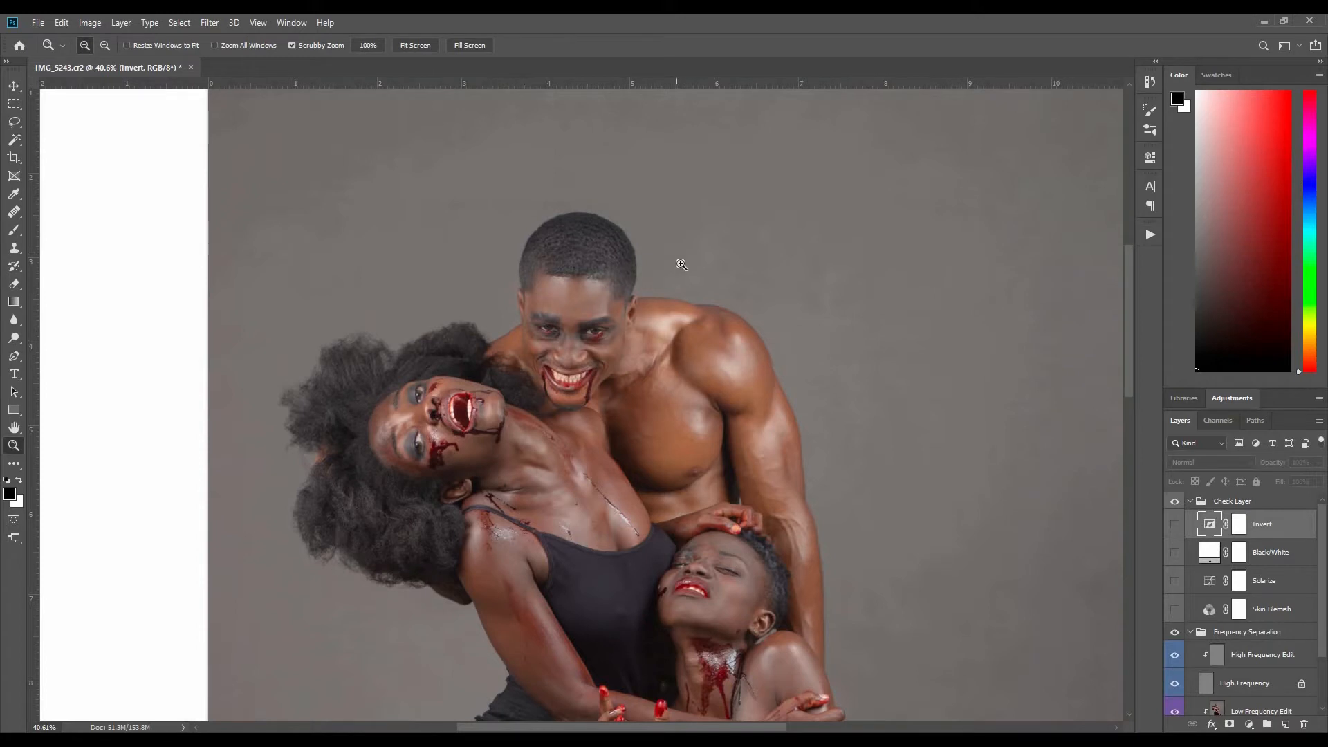
# Step: Switch to the Mixer Brush tool for blending skin tones
pyautogui.press('b')
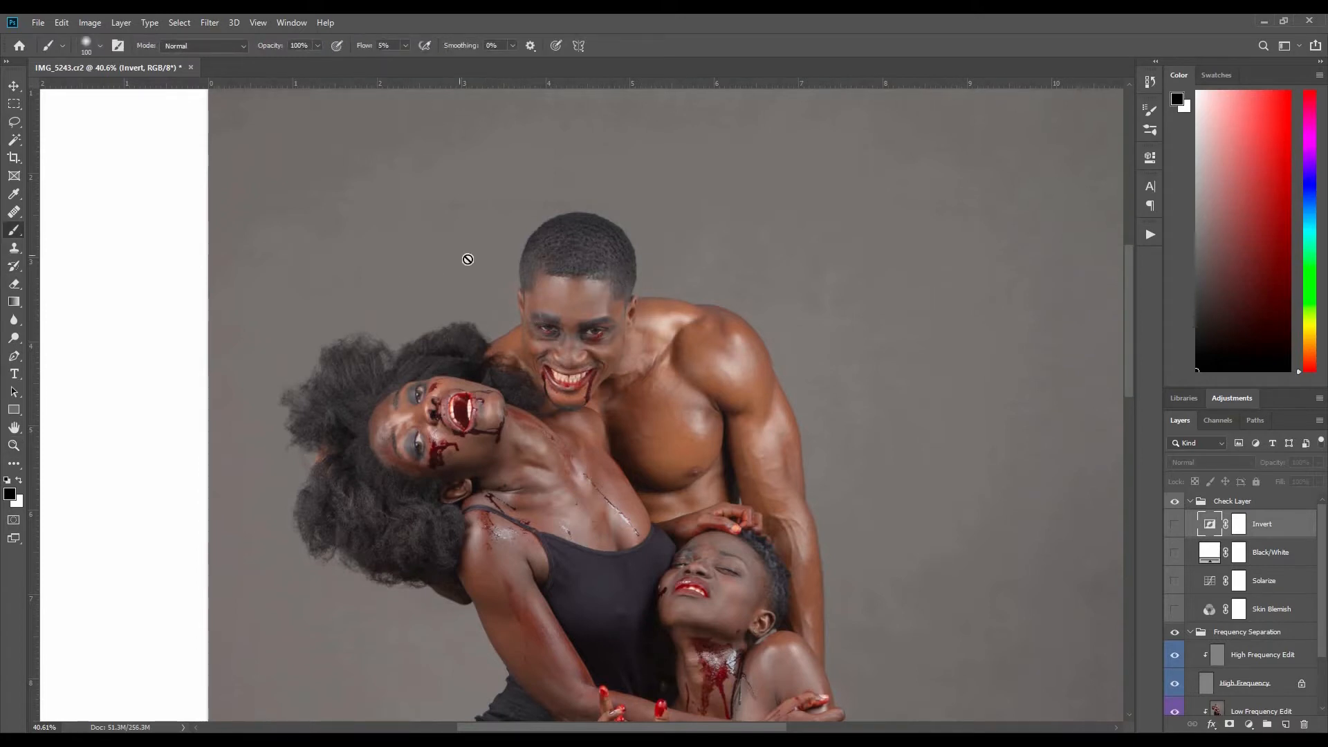
pyautogui.hotkey('shift', 'b')
pyautogui.hotkey('shift', 'b')
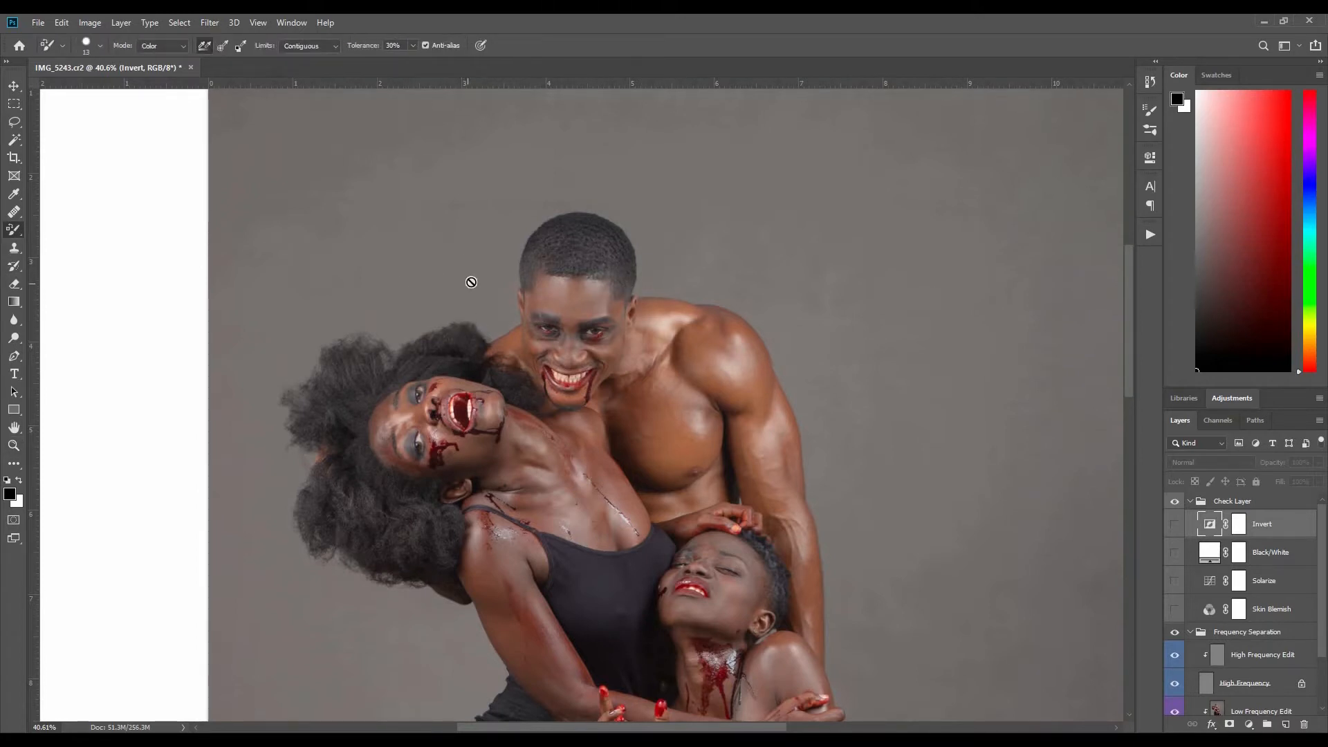
pyautogui.hotkey('shift', 'b')
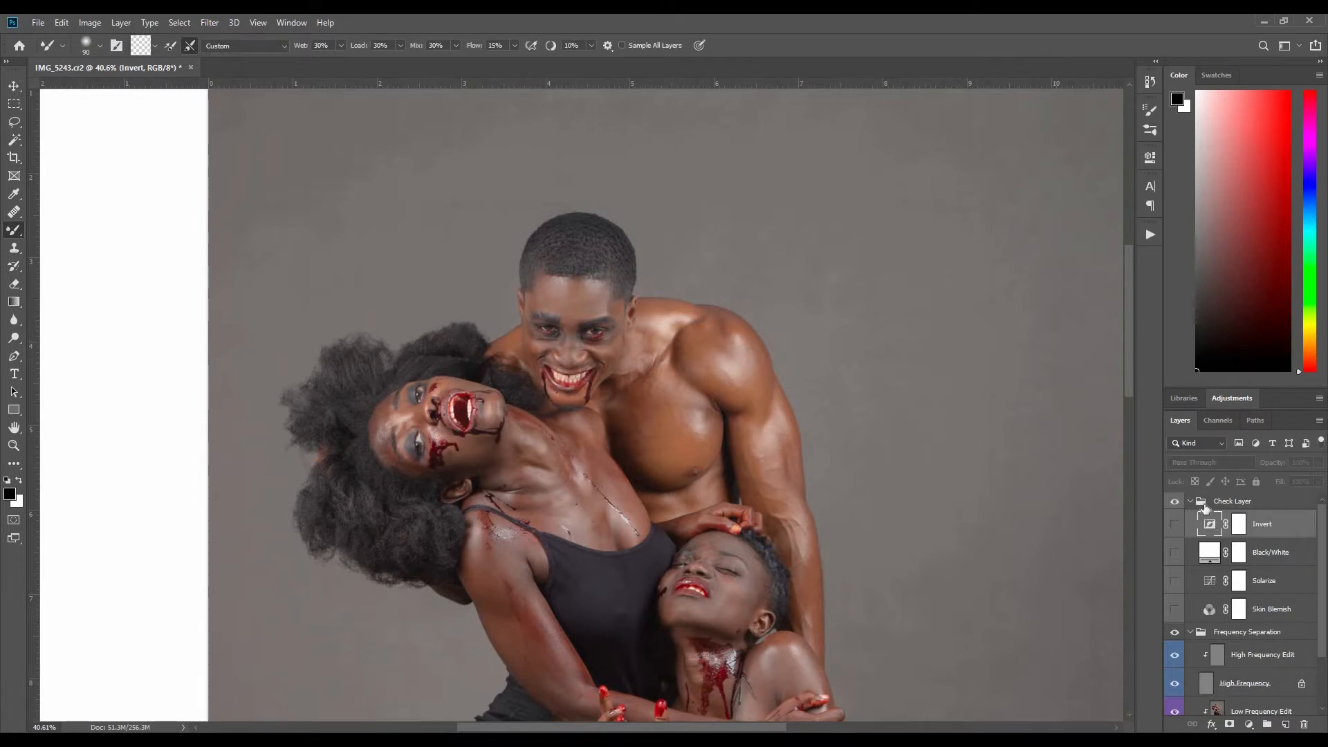
# Step: Delete the Check Layer group and make the Low Frequency Edit layer active
pyautogui.click(1190, 502)
pyautogui.press('Delete')
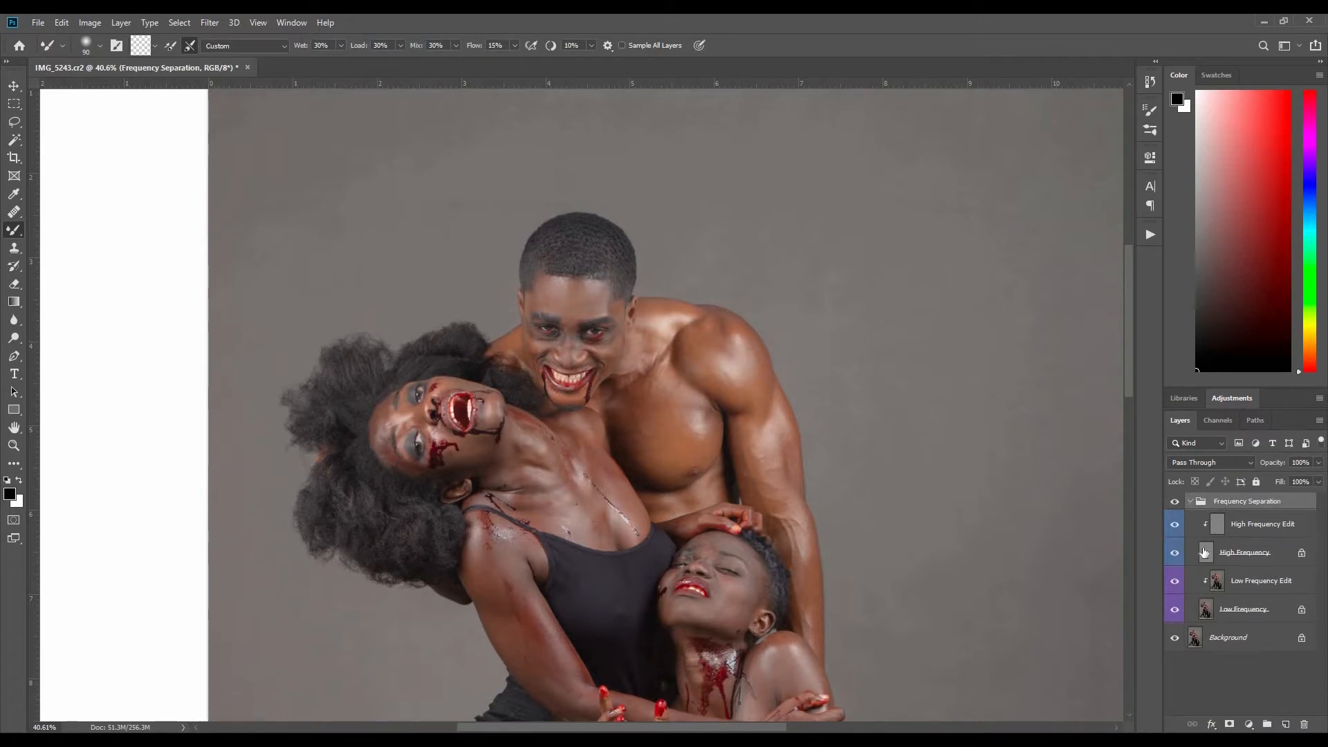
pyautogui.click(1241, 584)
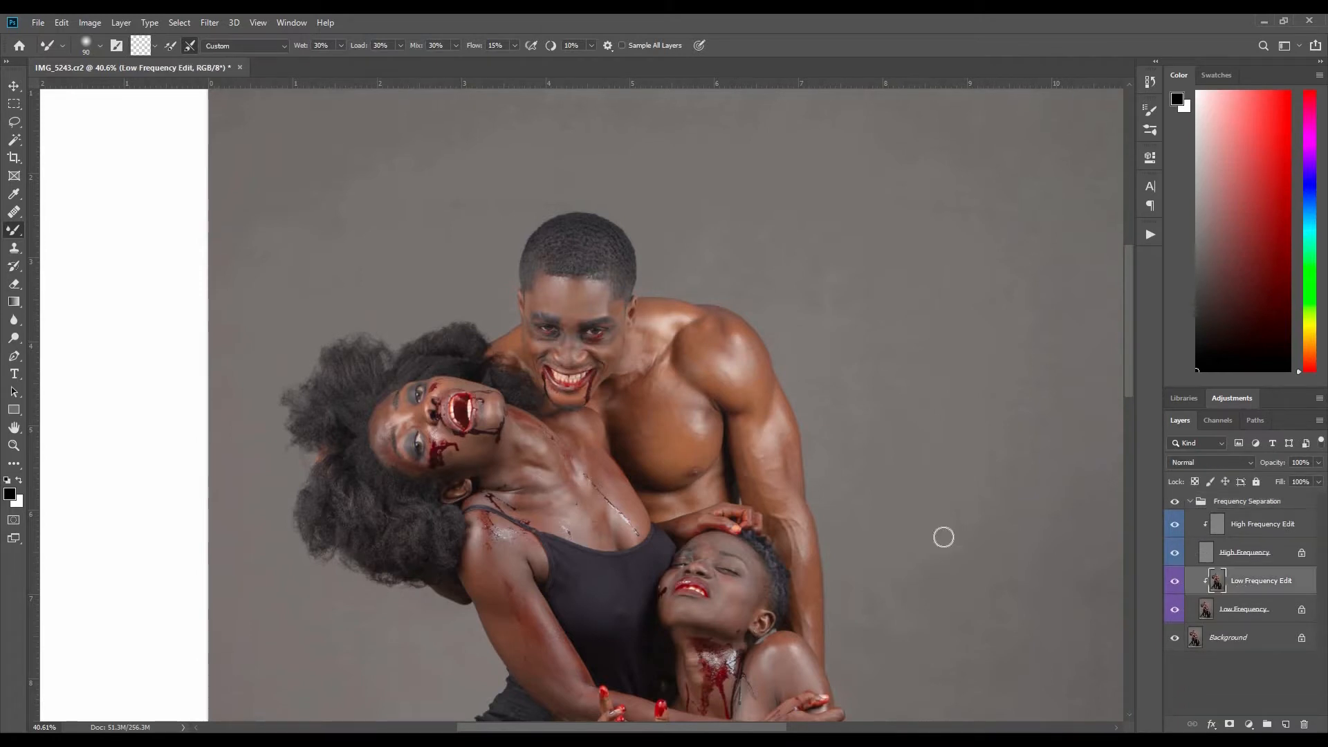
# Step: Smooth the skin tones on the man's face and forehead with an enlarged, clean Mixer Brush on the Low Frequency Edit layer
pyautogui.press('z')
pyautogui.moveTo(580, 351); pyautogui.dragTo(736, 516)
pyautogui.press('b')
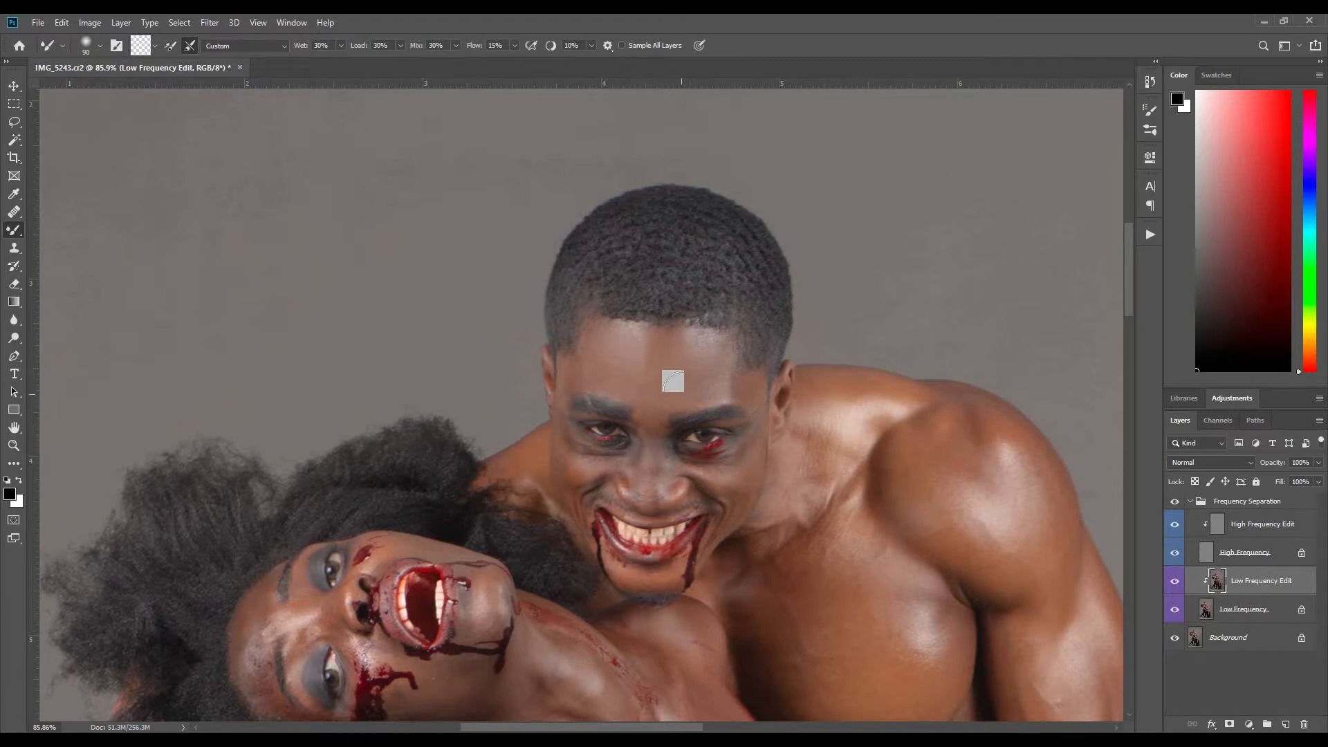
pyautogui.press(']')
pyautogui.press(']')
pyautogui.rightClick(15, 231)
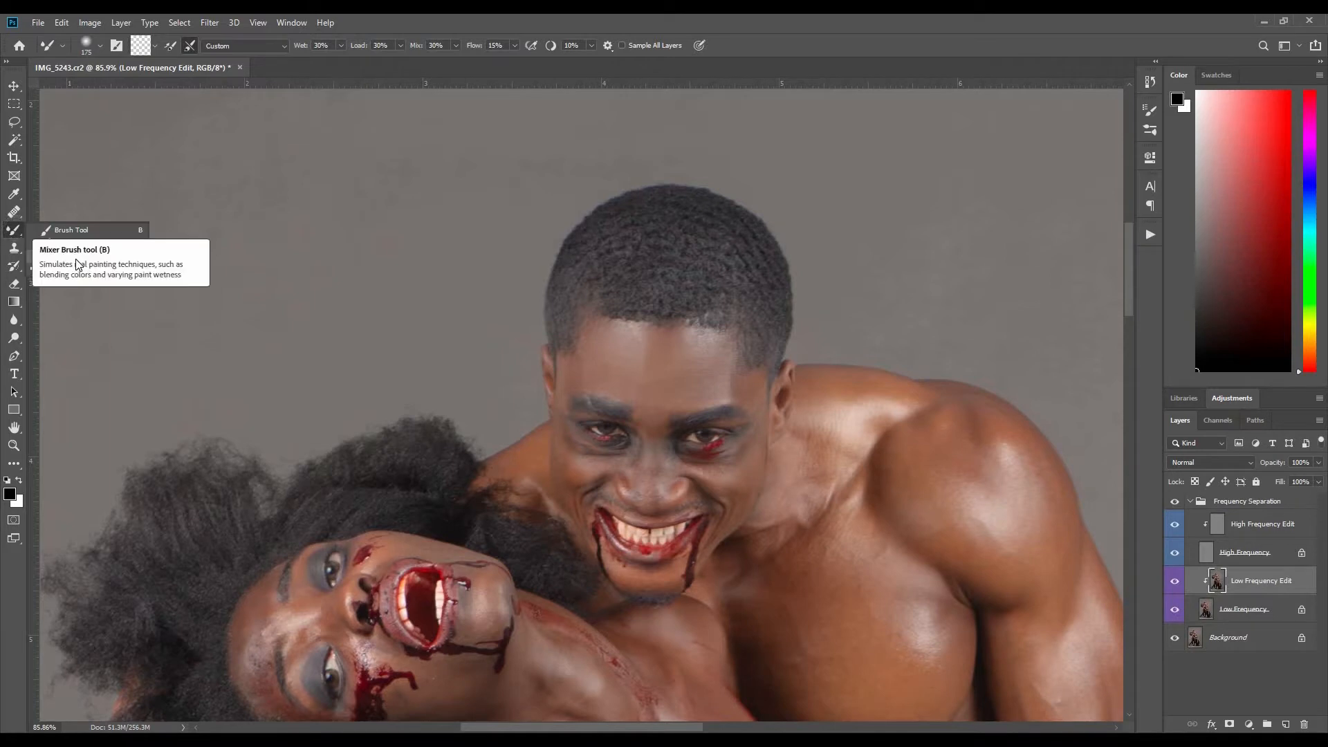
pyautogui.click(85, 268)
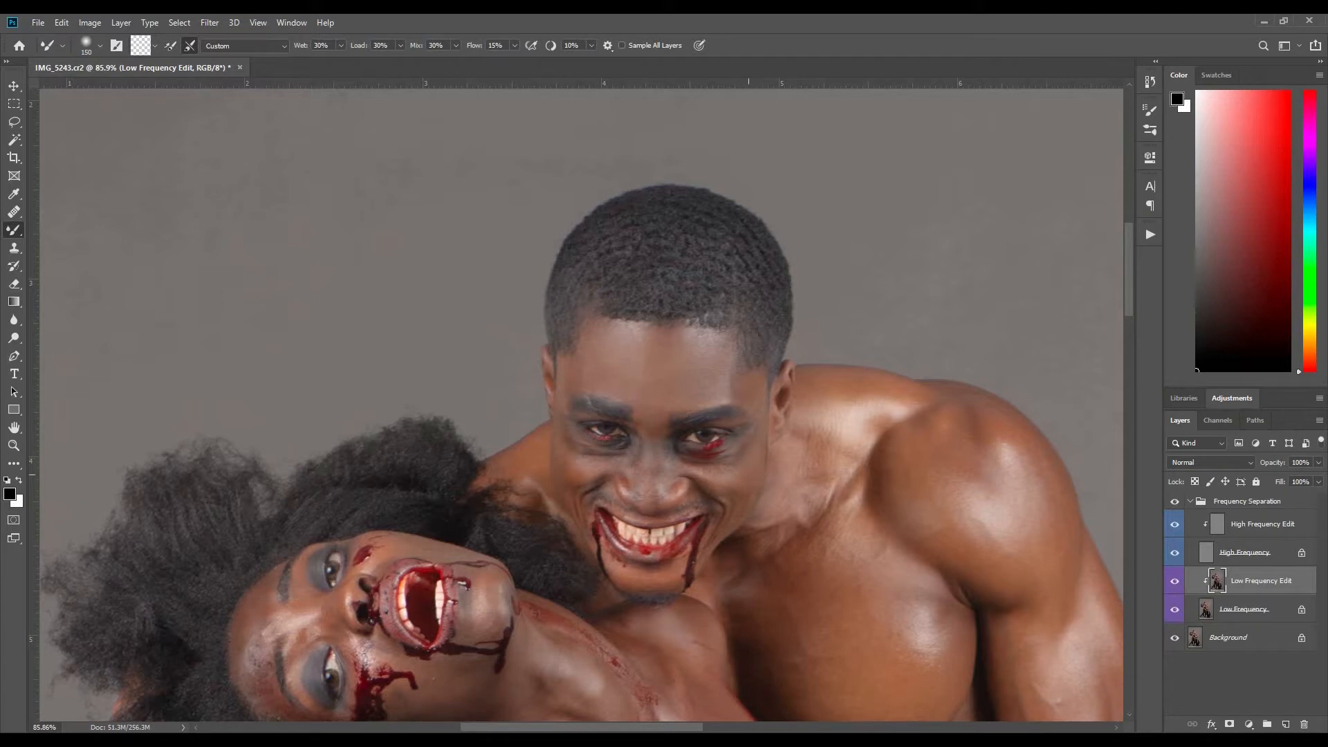
pyautogui.press('[')
# Step: Blend the skin tones on the man's neck, shoulder and chest using a 150 px Mixer Brush
pyautogui.moveTo(828, 500); pyautogui.dragTo(750, 386)
pyautogui.press(']')
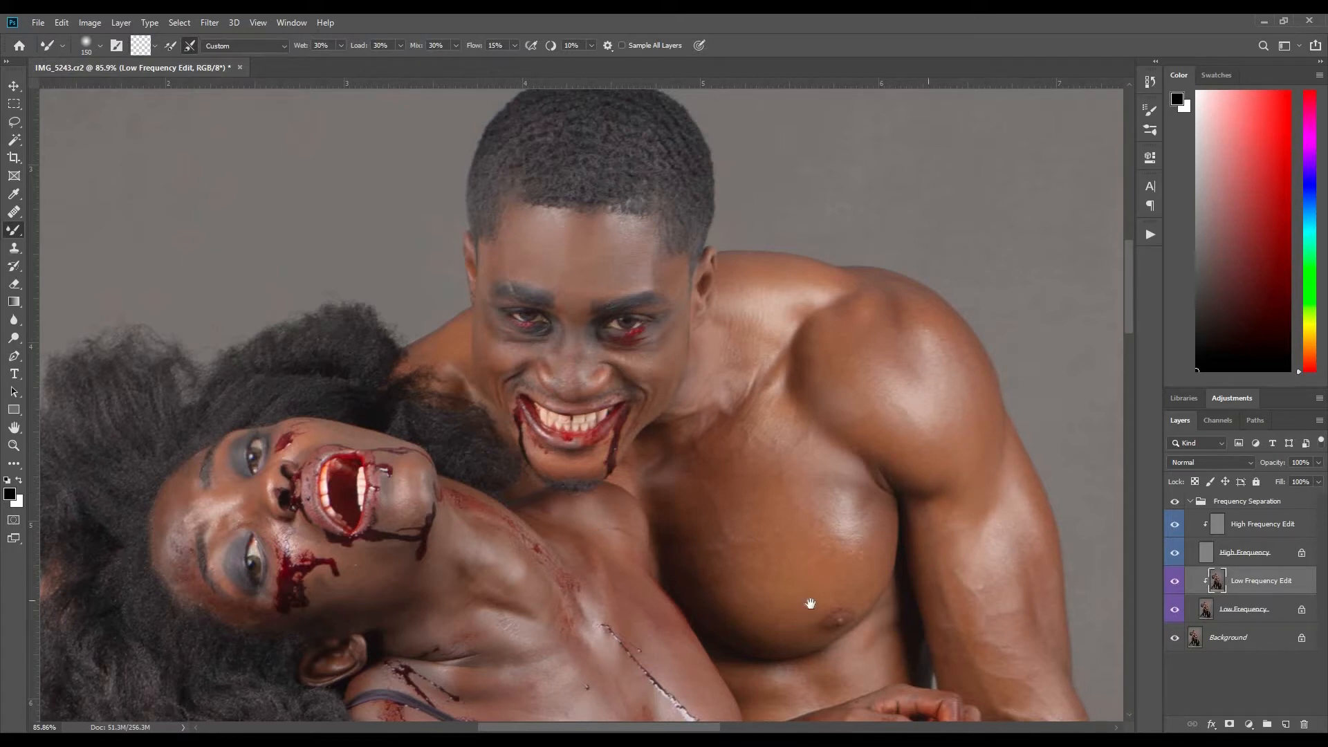
pyautogui.moveTo(810, 604); pyautogui.dragTo(818, 459)
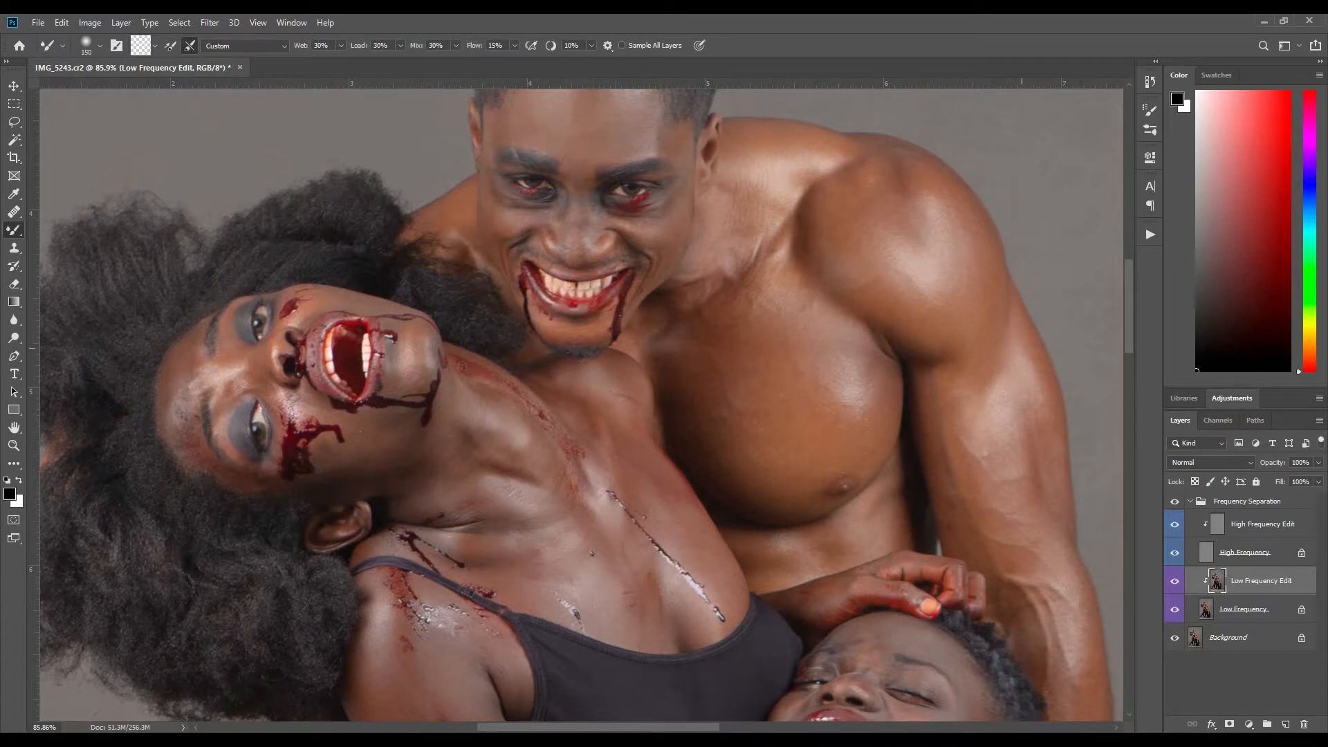
# Step: Smooth the uneven skin tones on both women's faces, chests, arms and hands with the Mixer Brush
pyautogui.moveTo(920, 507); pyautogui.dragTo(751, 244)
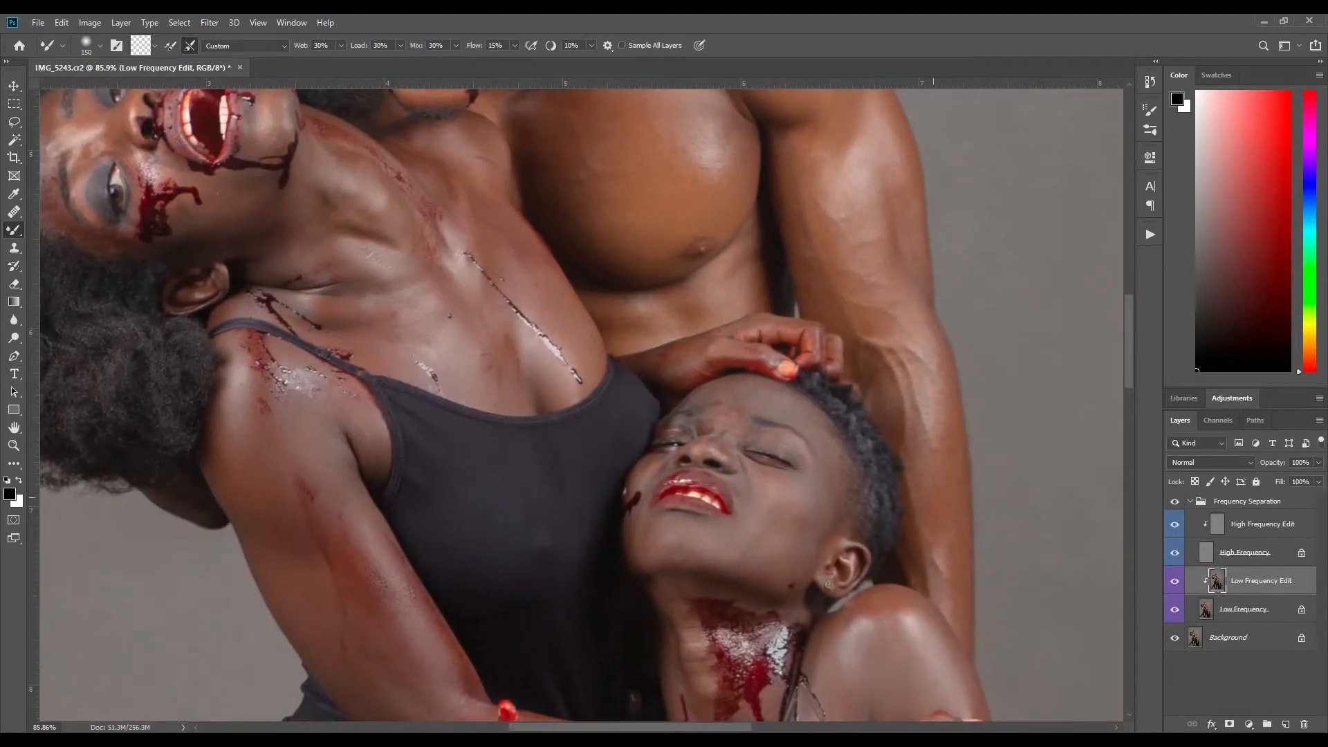
pyautogui.moveTo(727, 561); pyautogui.dragTo(714, 509)
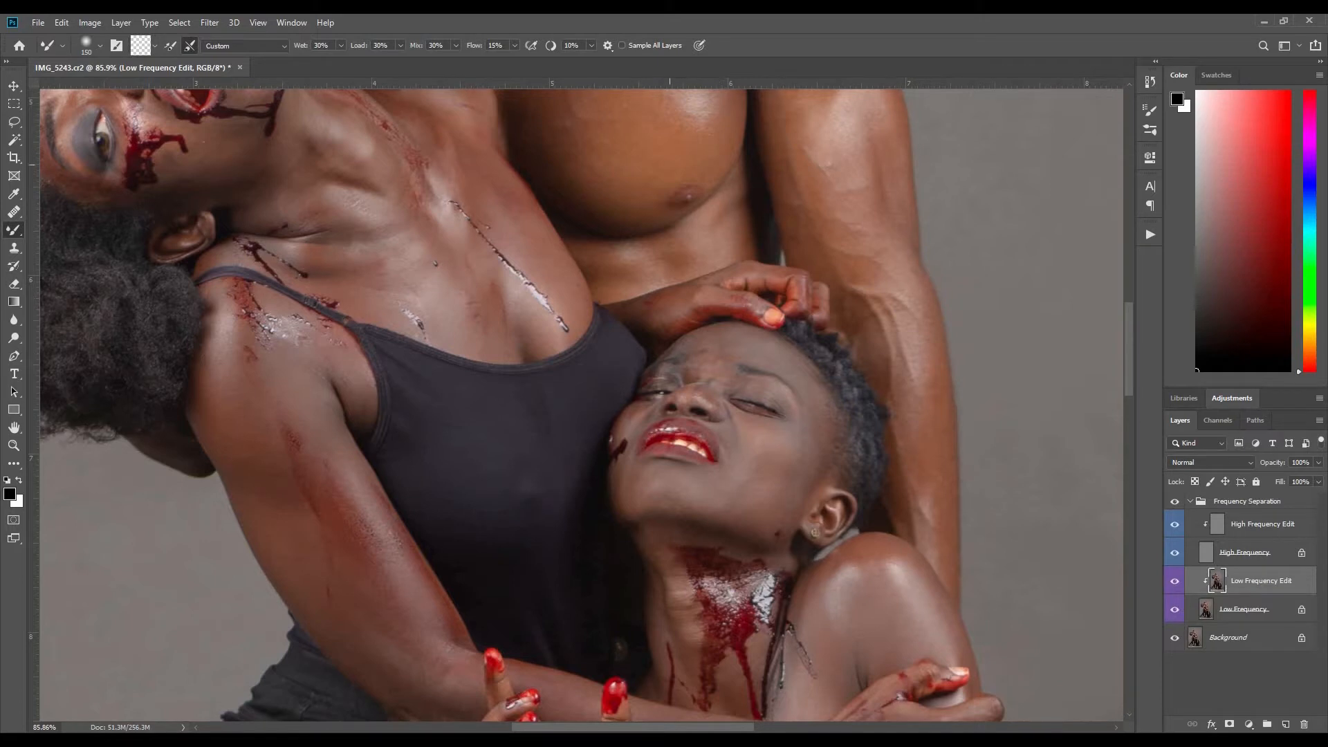
pyautogui.moveTo(785, 449); pyautogui.dragTo(822, 595)
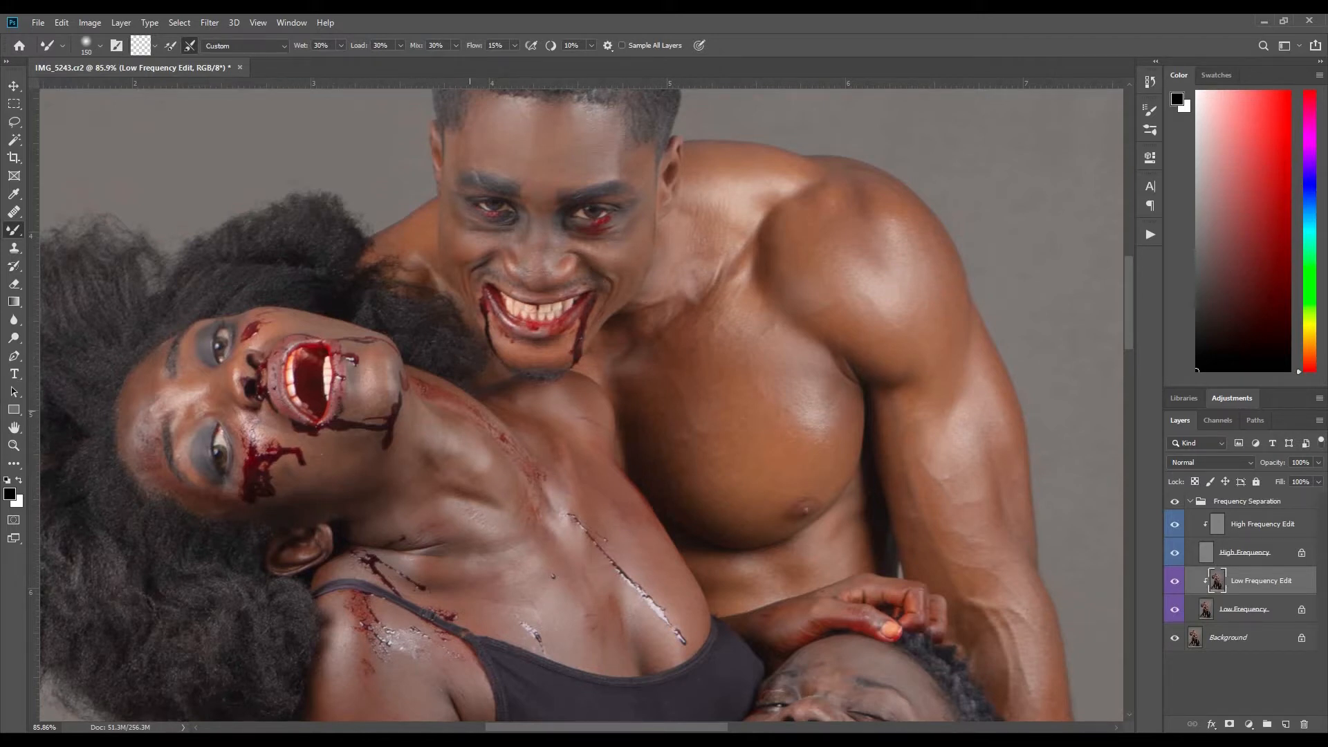
pyautogui.moveTo(762, 477); pyautogui.dragTo(715, 100)
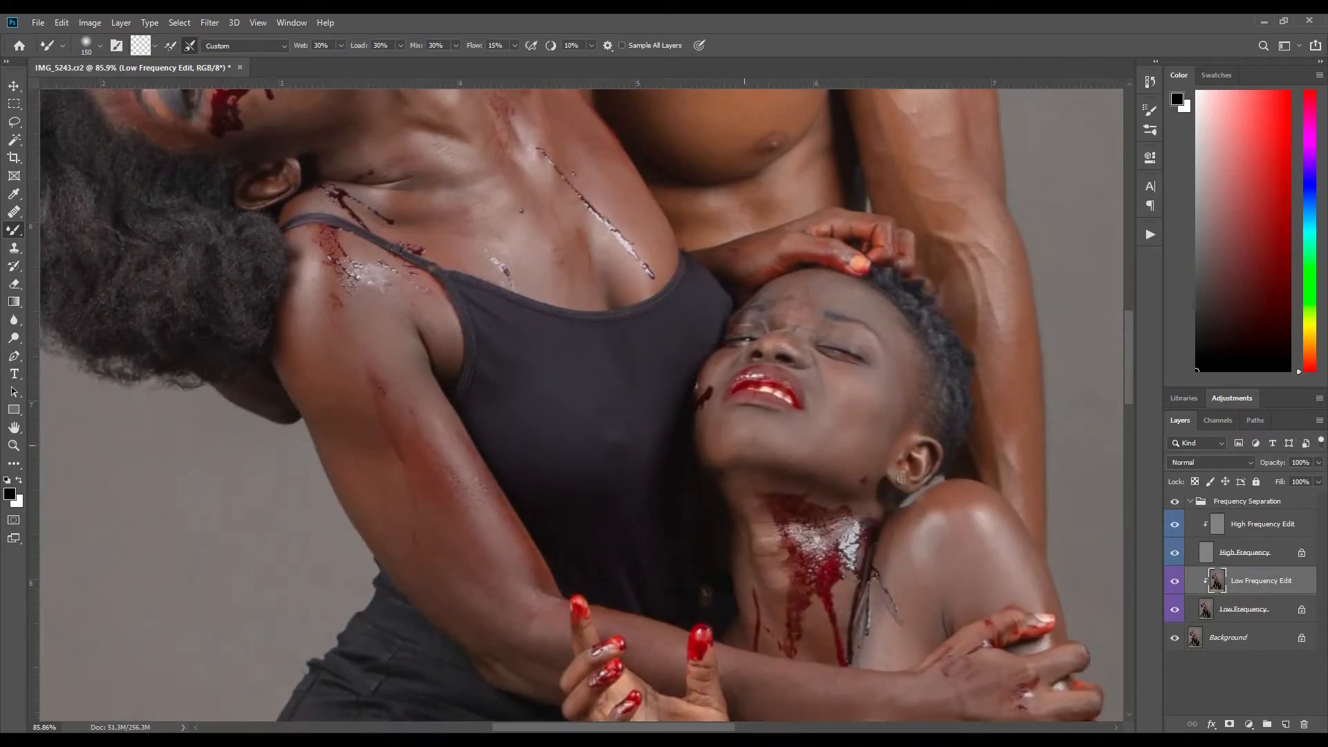
pyautogui.moveTo(886, 498); pyautogui.dragTo(760, 87)
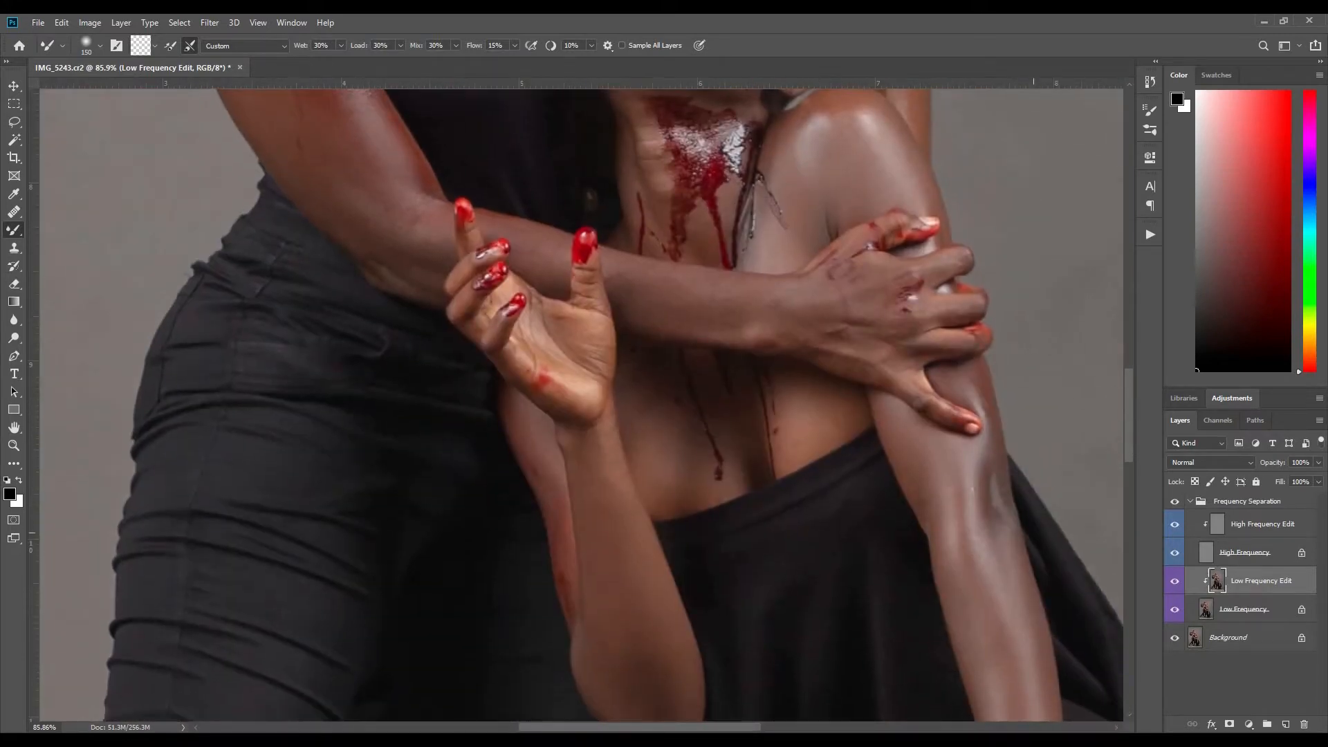
pyautogui.moveTo(688, 401); pyautogui.dragTo(791, 575)
pyautogui.moveTo(640, 221); pyautogui.dragTo(806, 628)
pyautogui.moveTo(715, 513); pyautogui.dragTo(716, 516)
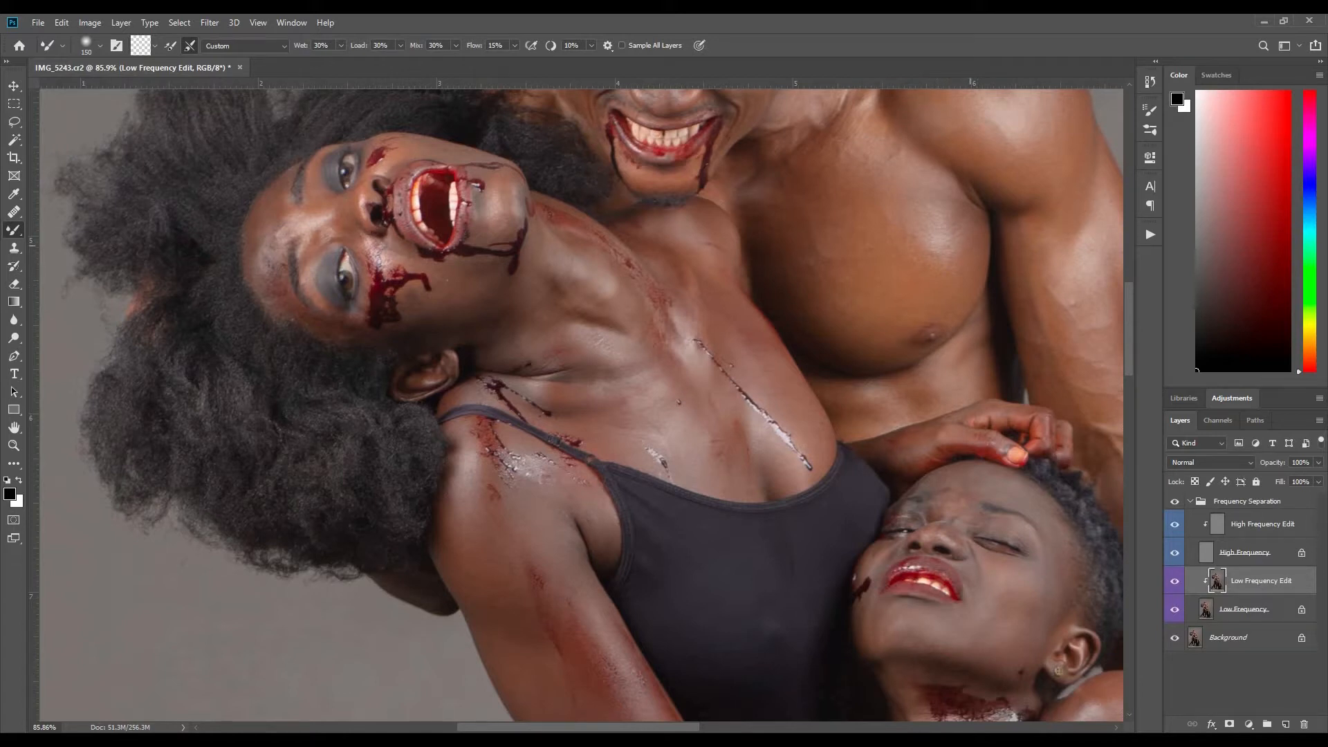
# Step: Blend the skin tones on the standing models' bare feet with a 125 px Mixer Brush
pyautogui.press('z')
pyautogui.moveTo(998, 340); pyautogui.dragTo(713, 363)
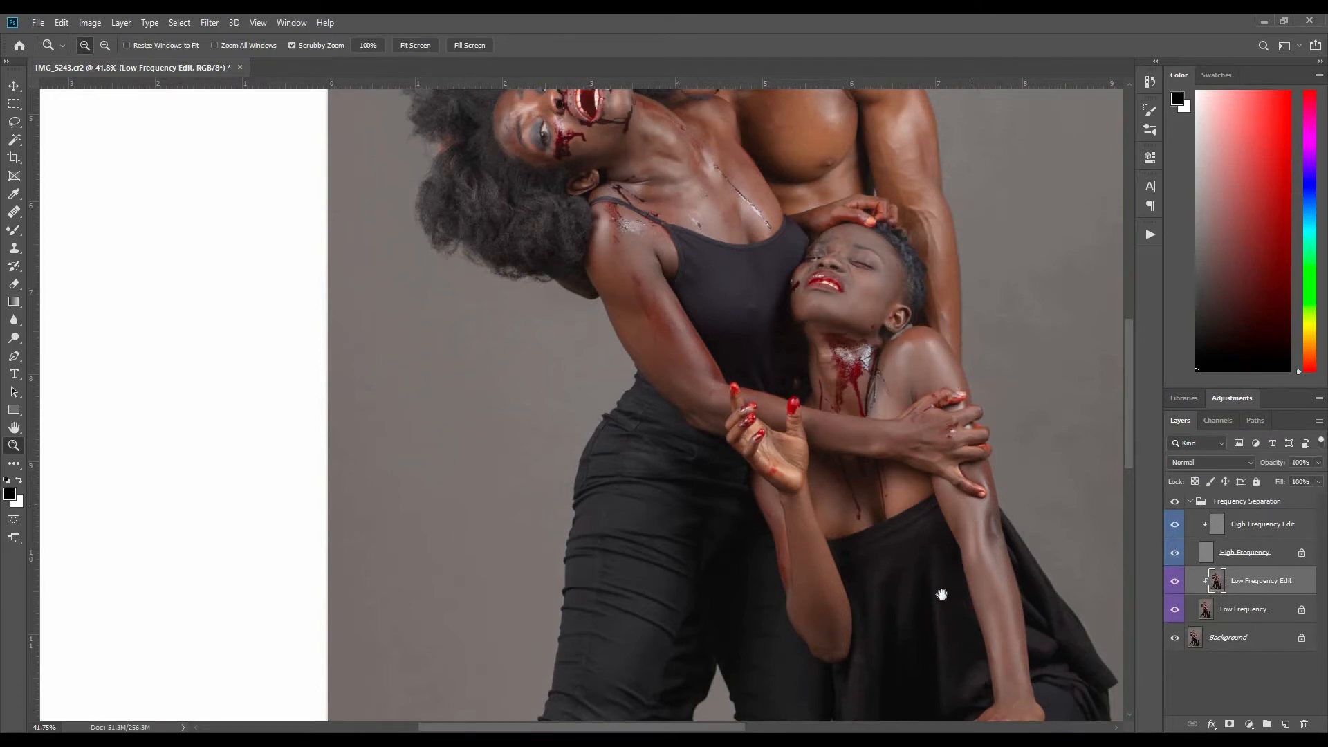
pyautogui.moveTo(942, 594); pyautogui.dragTo(907, 447)
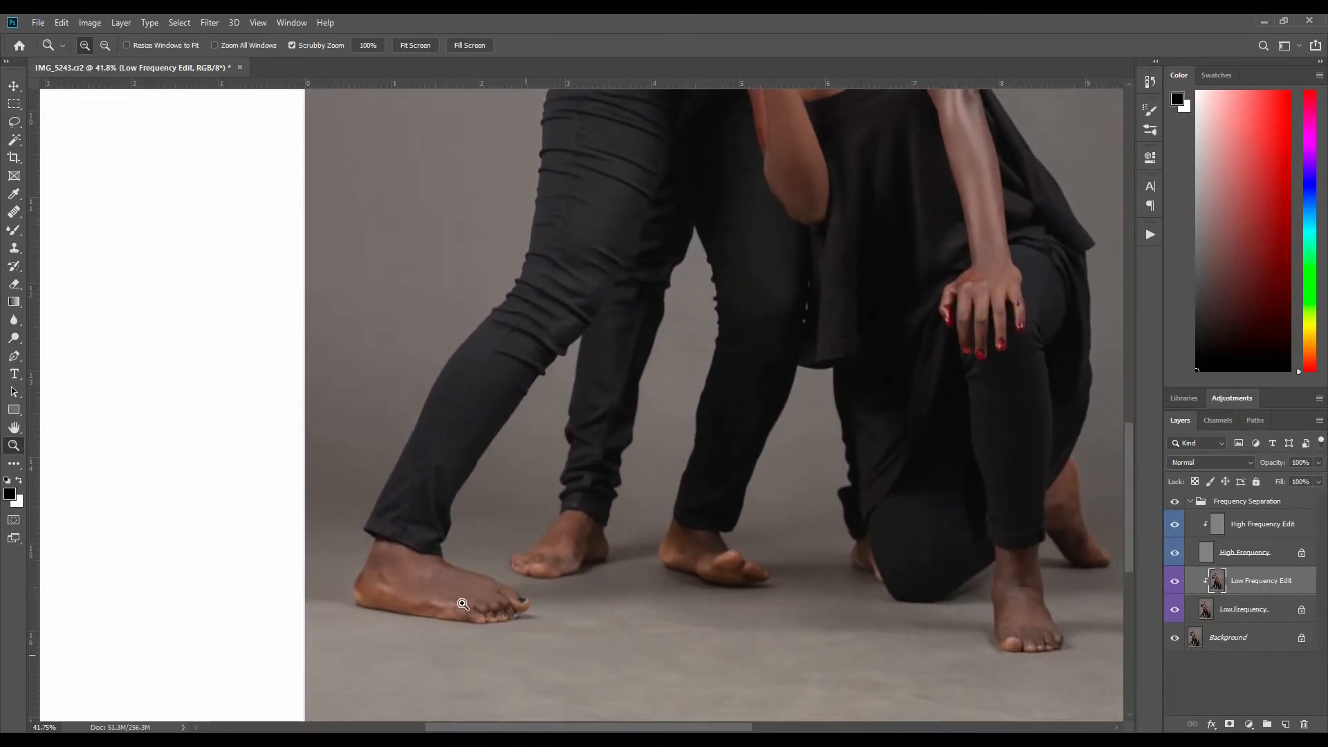
pyautogui.moveTo(424, 599); pyautogui.dragTo(584, 446)
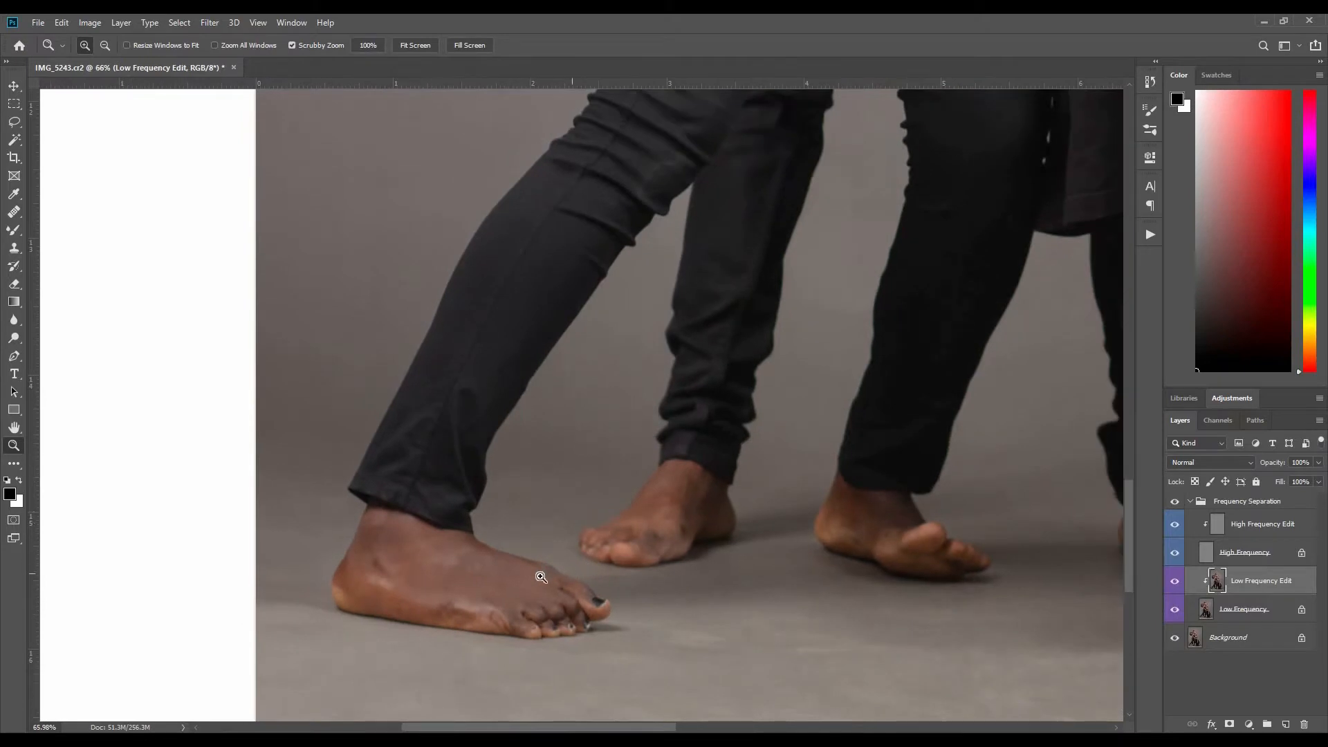
pyautogui.press('b')
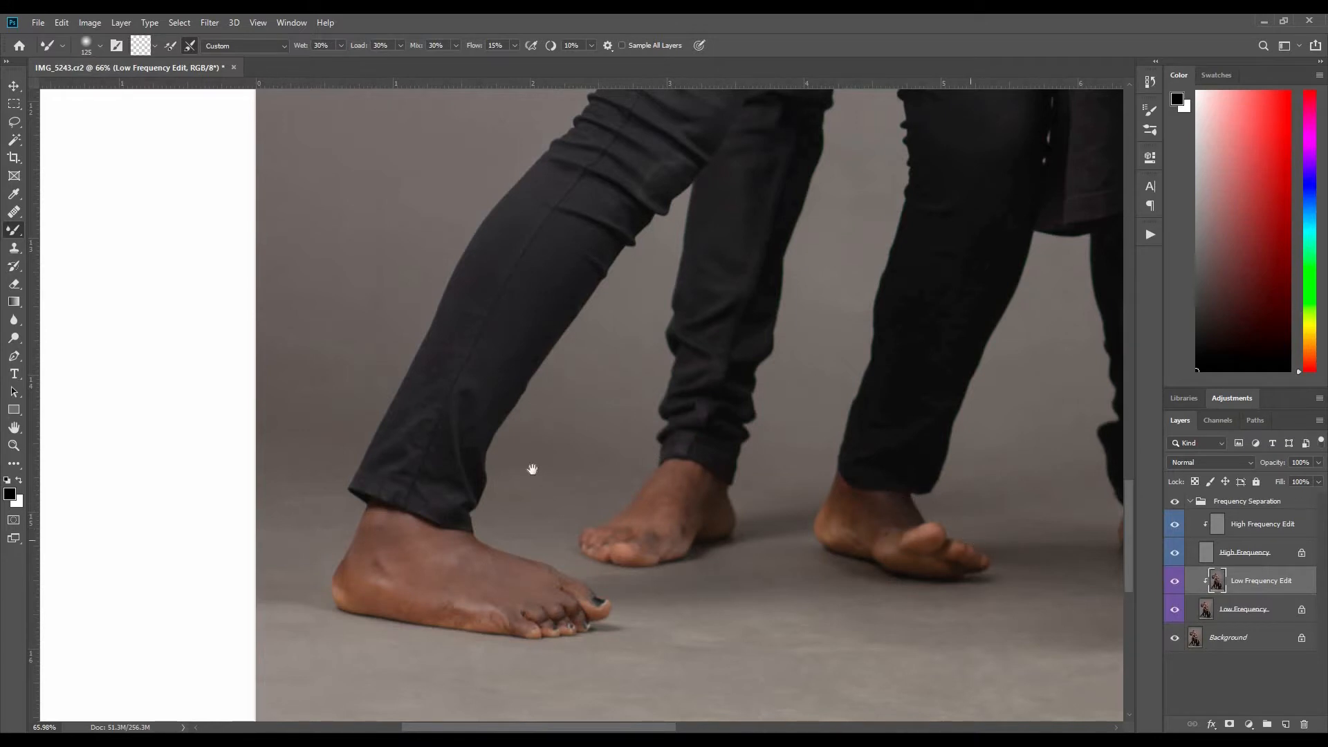
# Step: Smooth the skin on the kneeling woman's feet, forearm and the hand resting on her knee with the Mixer Brush
pyautogui.moveTo(533, 470); pyautogui.dragTo(55, 401)
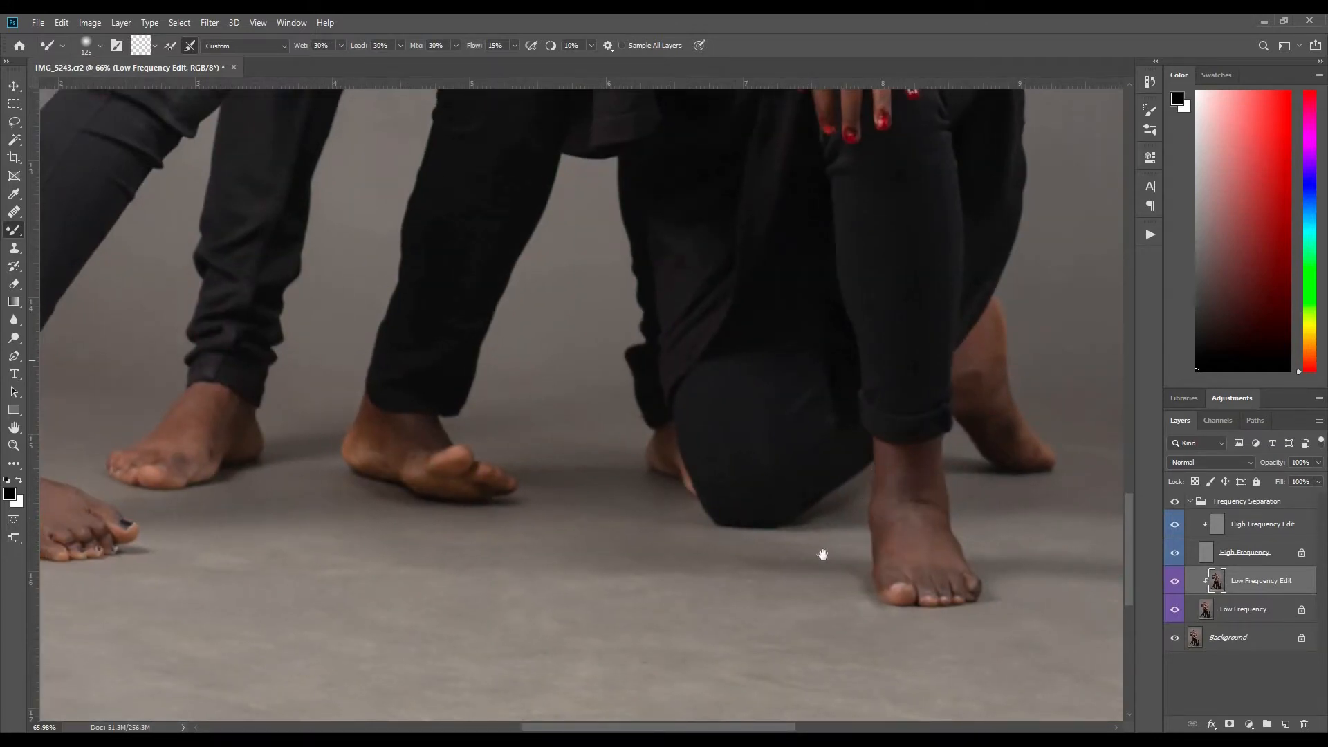
pyautogui.moveTo(986, 400); pyautogui.dragTo(844, 529)
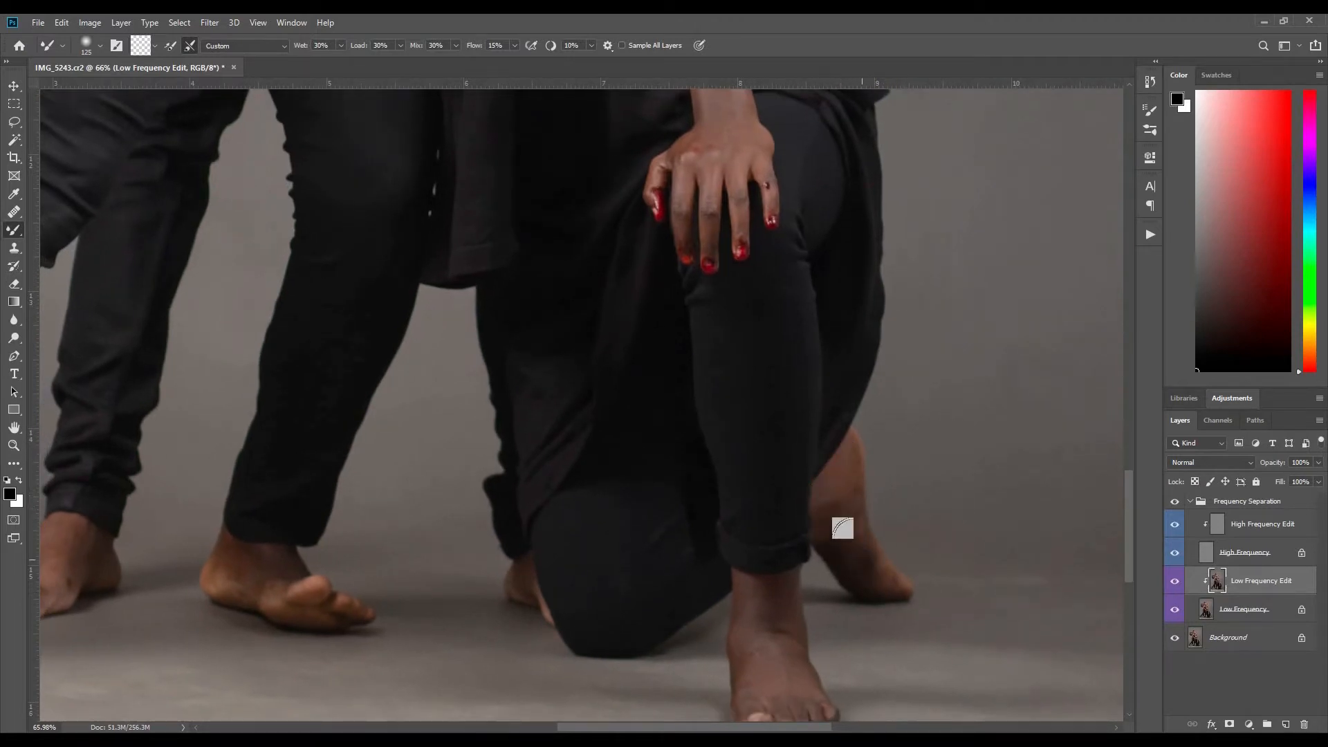
pyautogui.moveTo(870, 314)
pyautogui.mouseDown()
pyautogui.moveTo(898, 585)
pyautogui.moveTo(919, 609)
pyautogui.mouseUp()
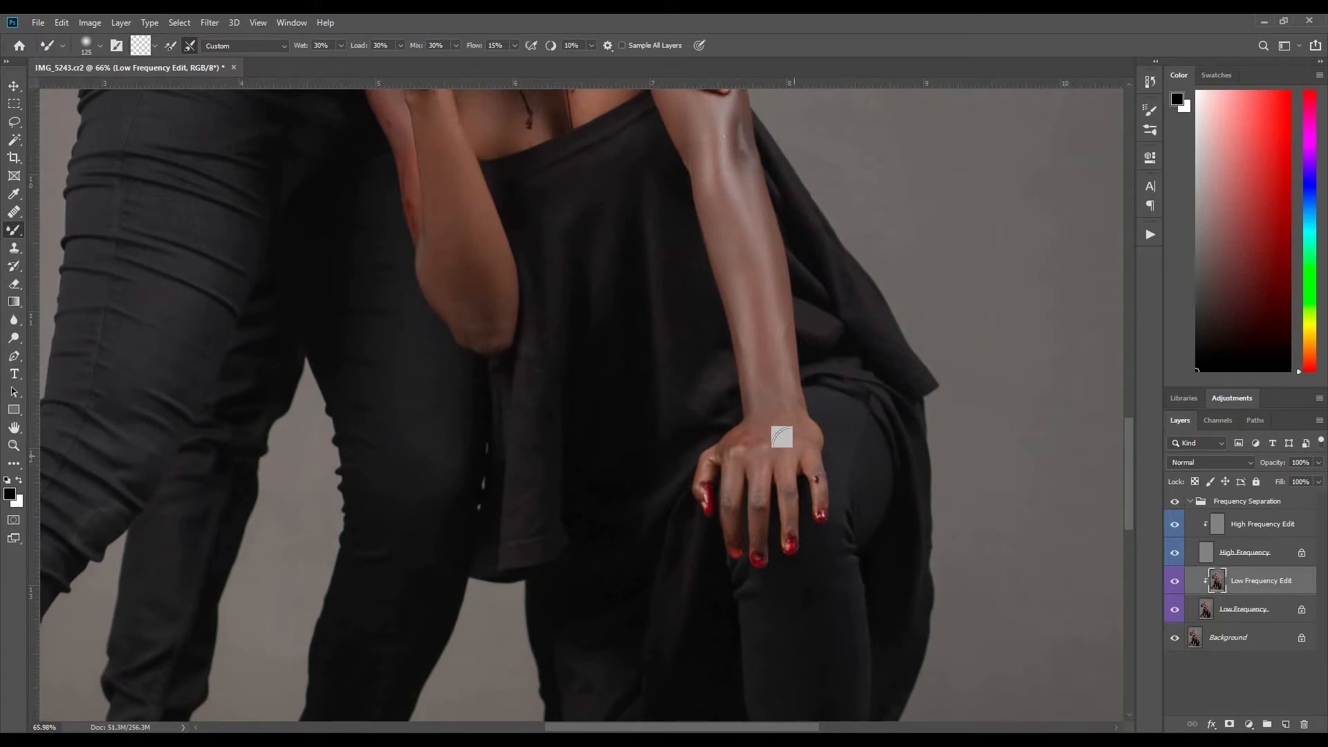
# Step: Select the Frequency Separation group and collapse it above the Background layer
pyautogui.press('z')
pyautogui.scroll(-5, 725, 415)
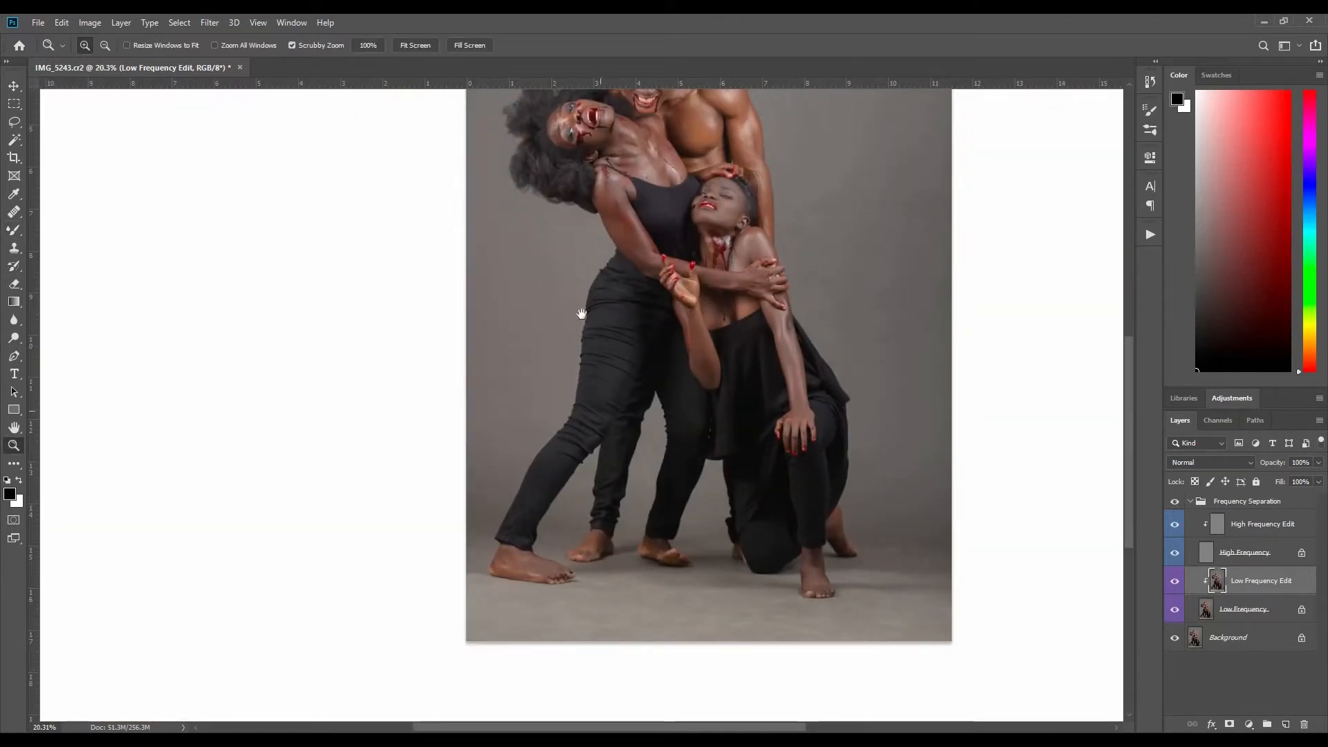
pyautogui.scroll(5, 581, 450)
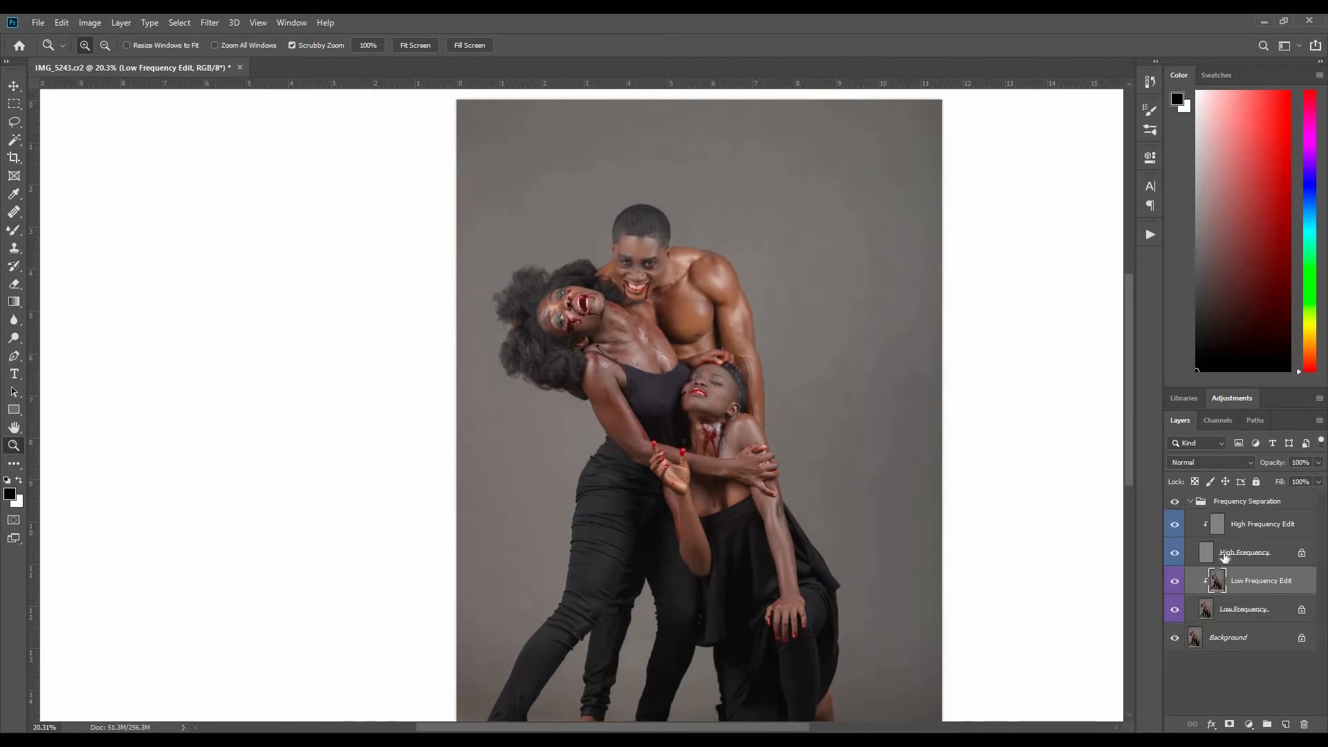
pyautogui.click(1228, 526)
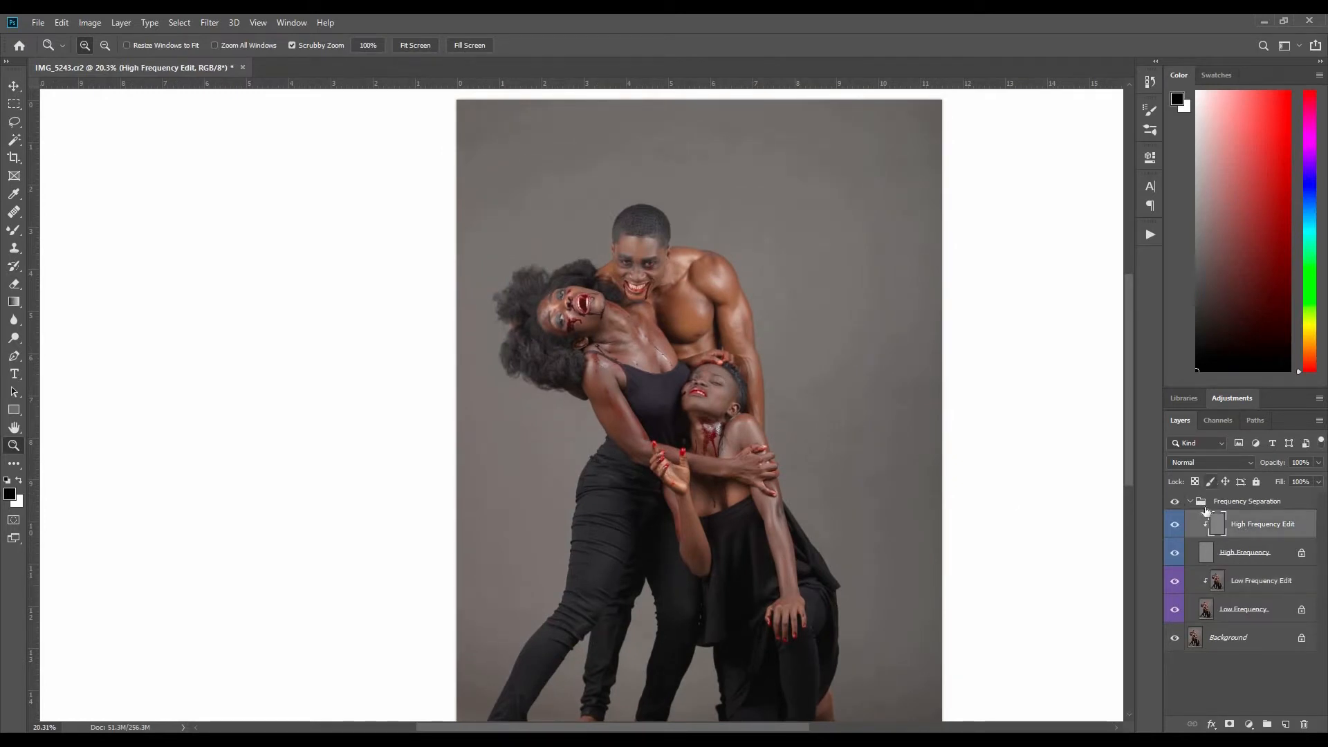
pyautogui.click(1198, 507)
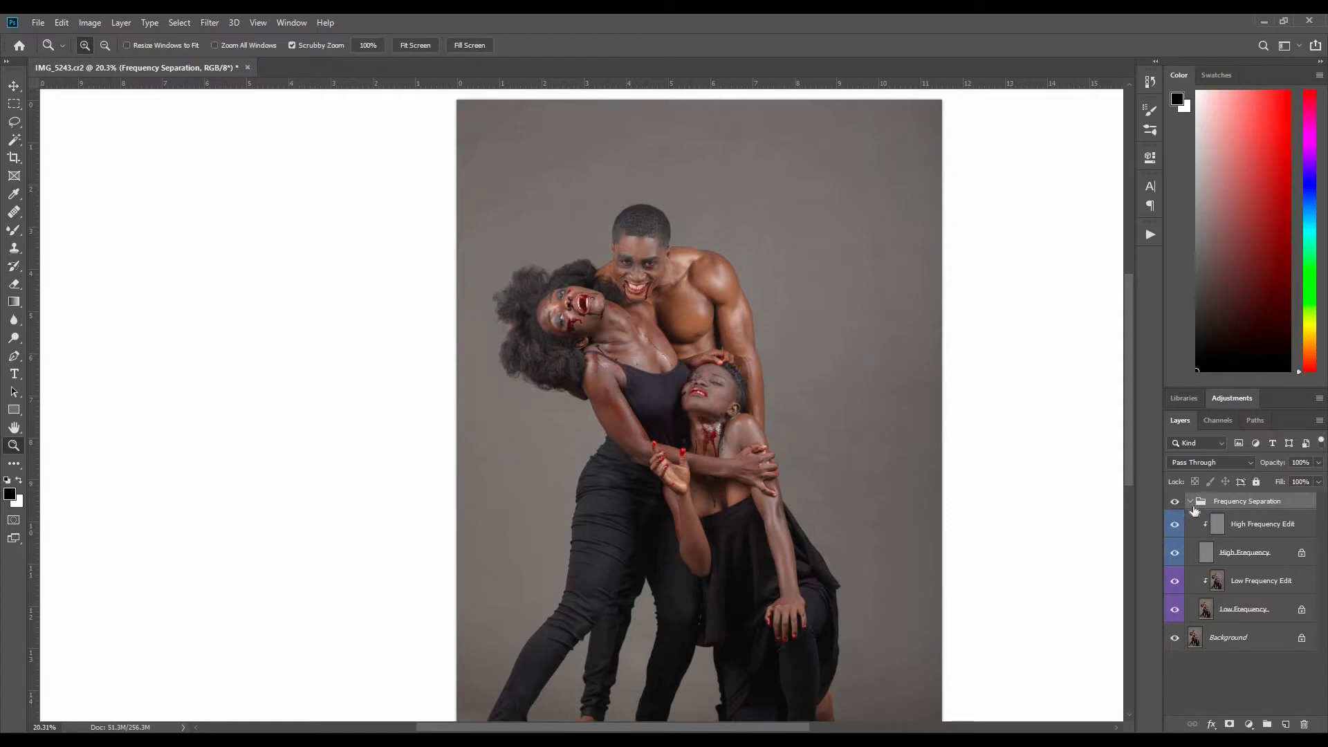
pyautogui.click(1190, 502)
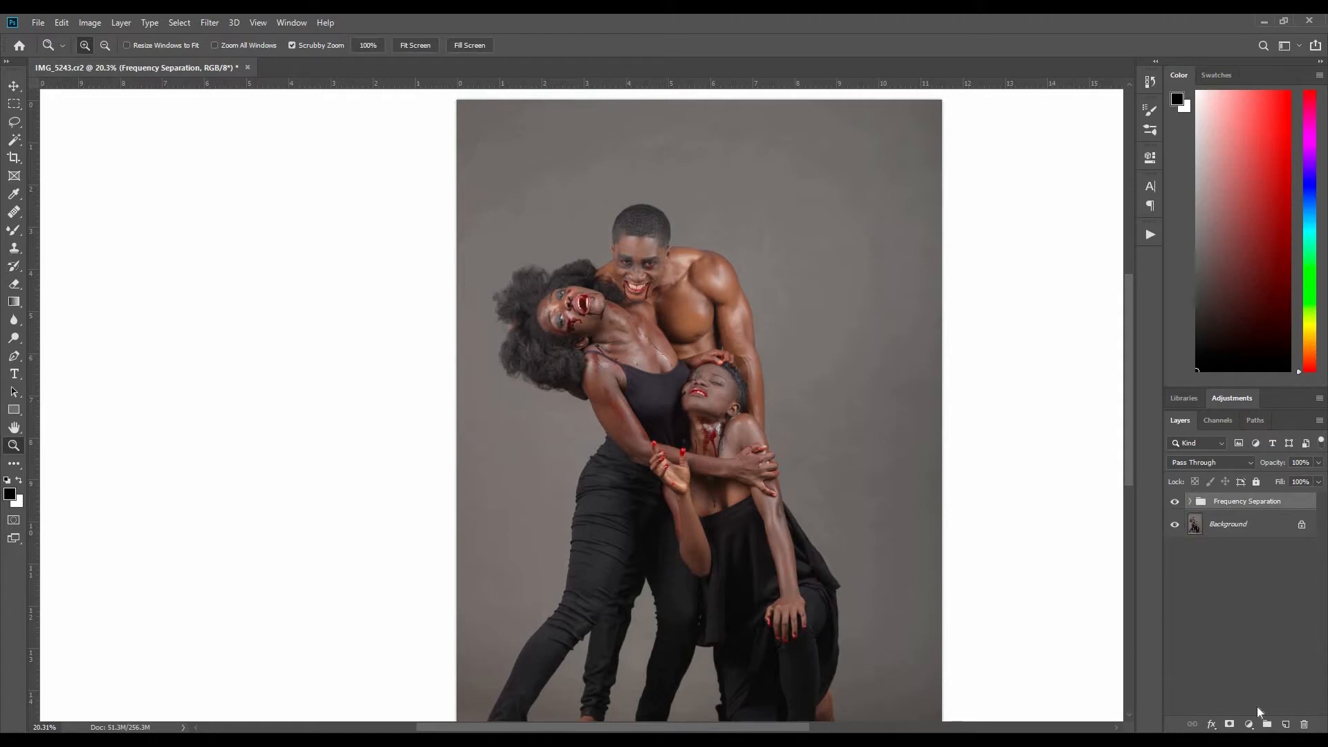
# Step: Add a Selective Color adjustment layer above the Frequency Separation group and set the Reds' cyan to +4%
pyautogui.moveTo(838, 532); pyautogui.dragTo(780, 511)
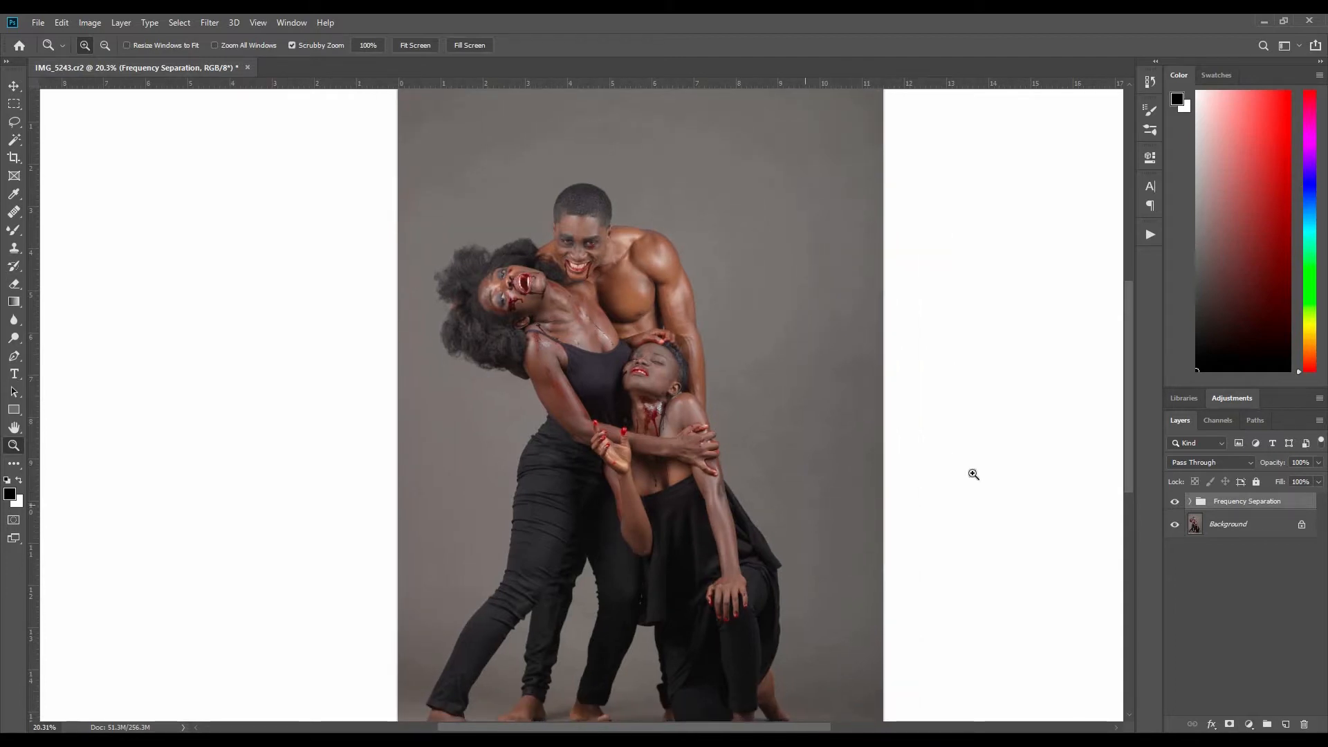
pyautogui.click(1248, 724)
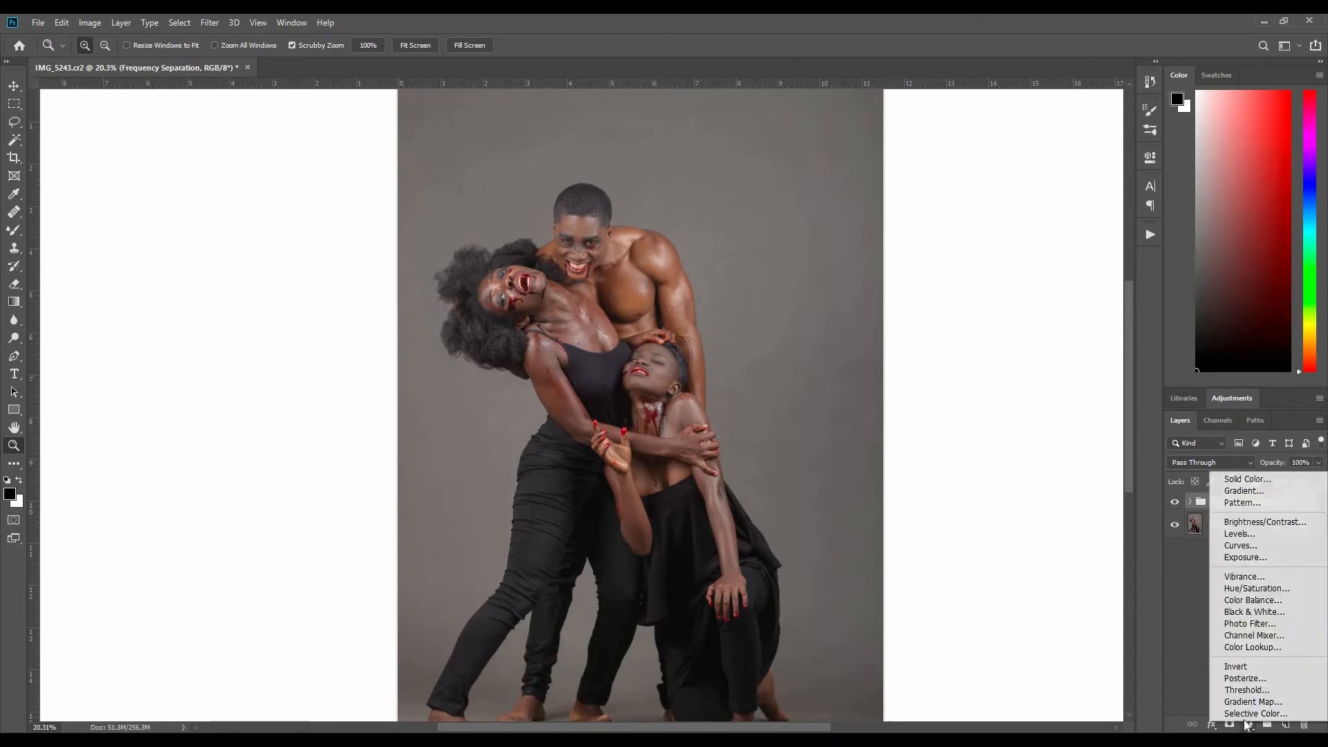
pyautogui.click(1251, 715)
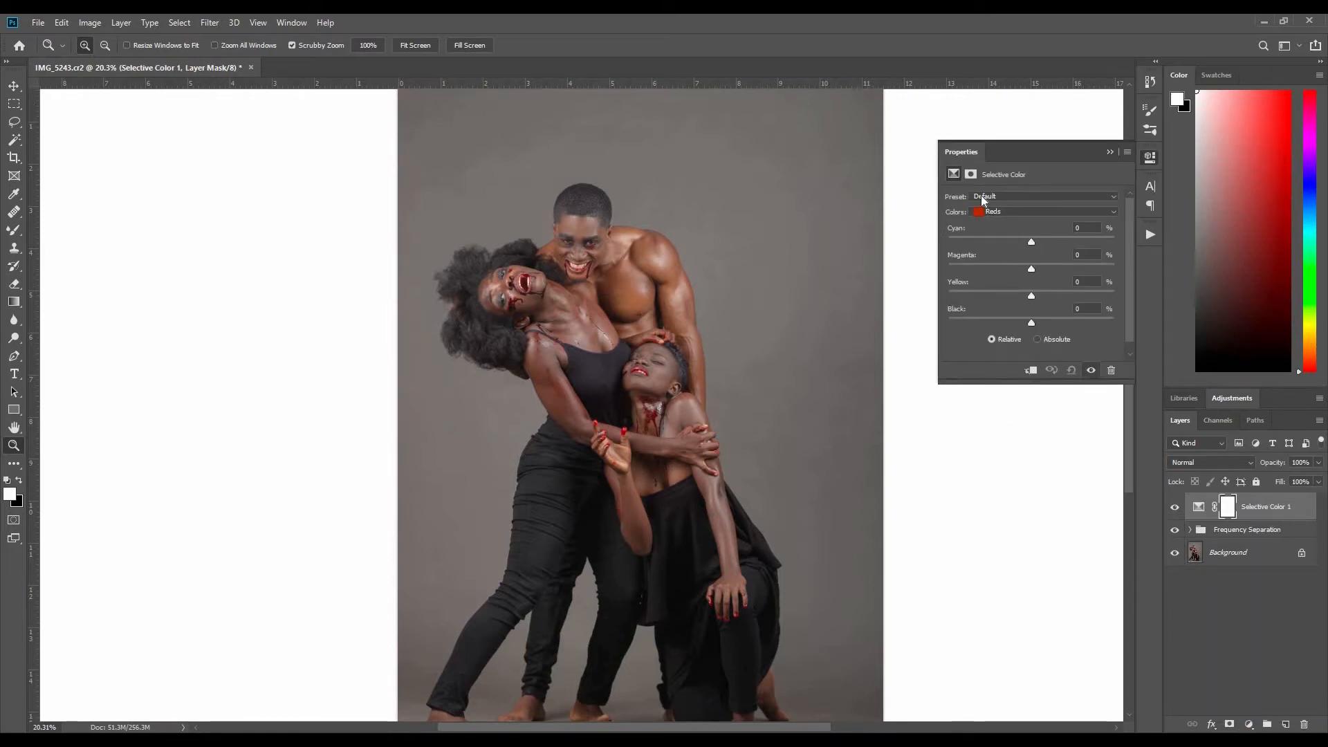
pyautogui.click(1033, 242)
pyautogui.click(1036, 243)
pyautogui.click(1175, 507)
pyautogui.click(1175, 508)
# Step: Set the Reds' magenta and yellow to +4% each, comparing the image with and without the adjustment
pyautogui.moveTo(1024, 273); pyautogui.dragTo(1043, 281)
pyautogui.moveTo(1035, 276); pyautogui.dragTo(1036, 277)
pyautogui.click(1176, 508)
pyautogui.click(1176, 508)
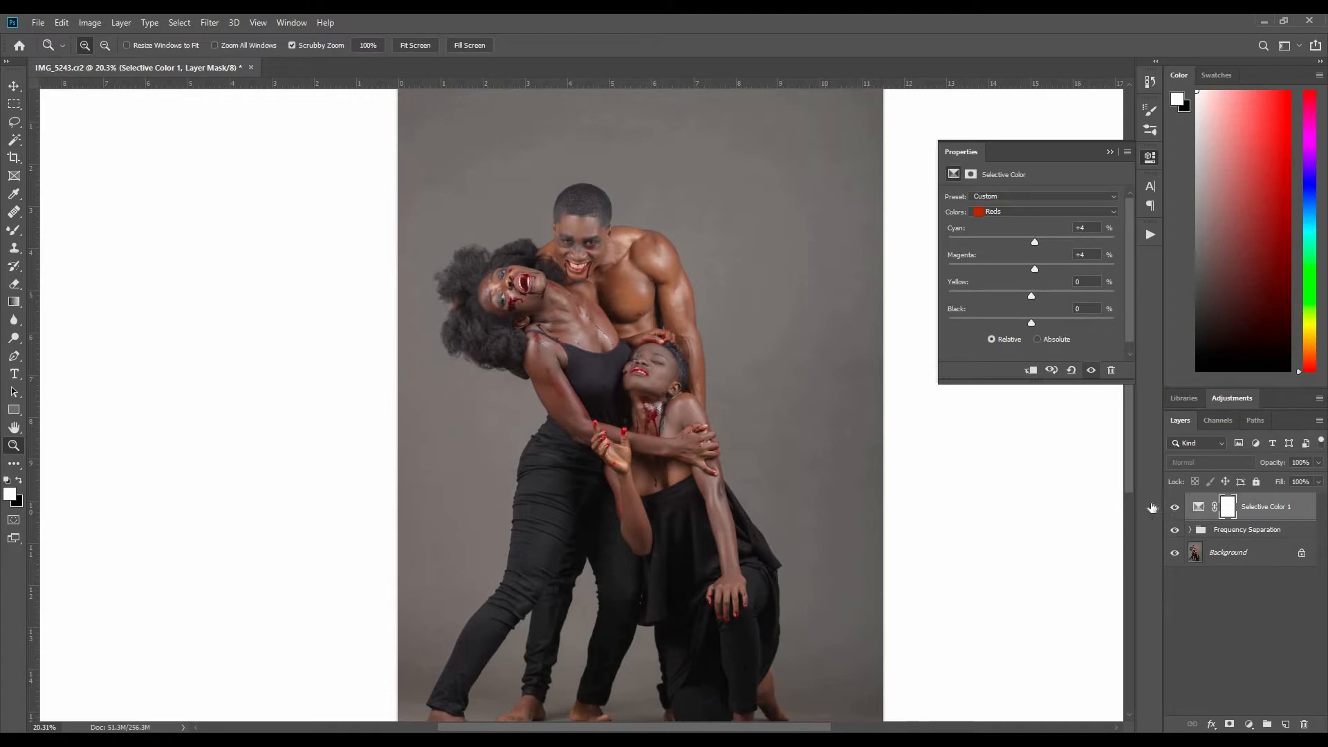
pyautogui.click(1174, 509)
pyautogui.click(1174, 509)
pyautogui.moveTo(1033, 295); pyautogui.dragTo(1034, 301)
pyautogui.click(1174, 511)
pyautogui.click(1174, 510)
# Step: Set the Reds' black to -21% and compare the image with and without the adjustment
pyautogui.moveTo(1031, 324); pyautogui.dragTo(1019, 325)
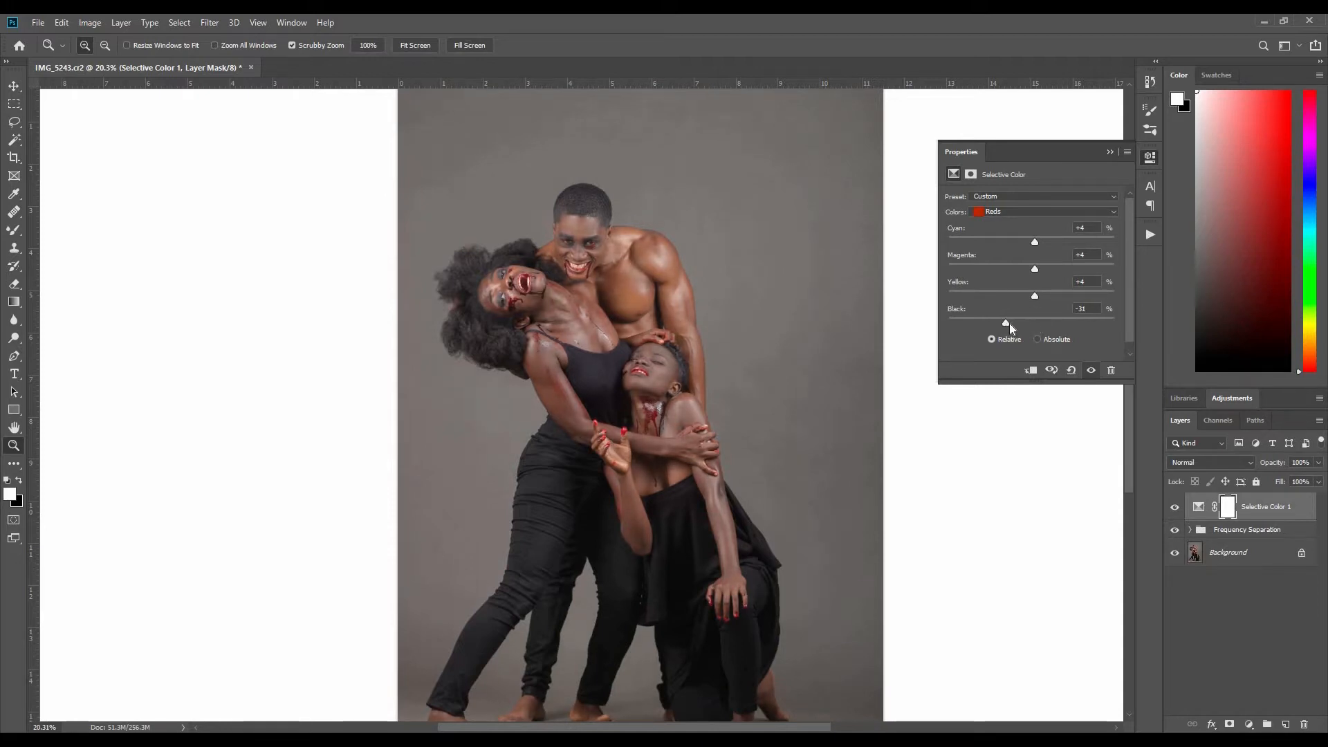
pyautogui.moveTo(1016, 326); pyautogui.dragTo(1014, 327)
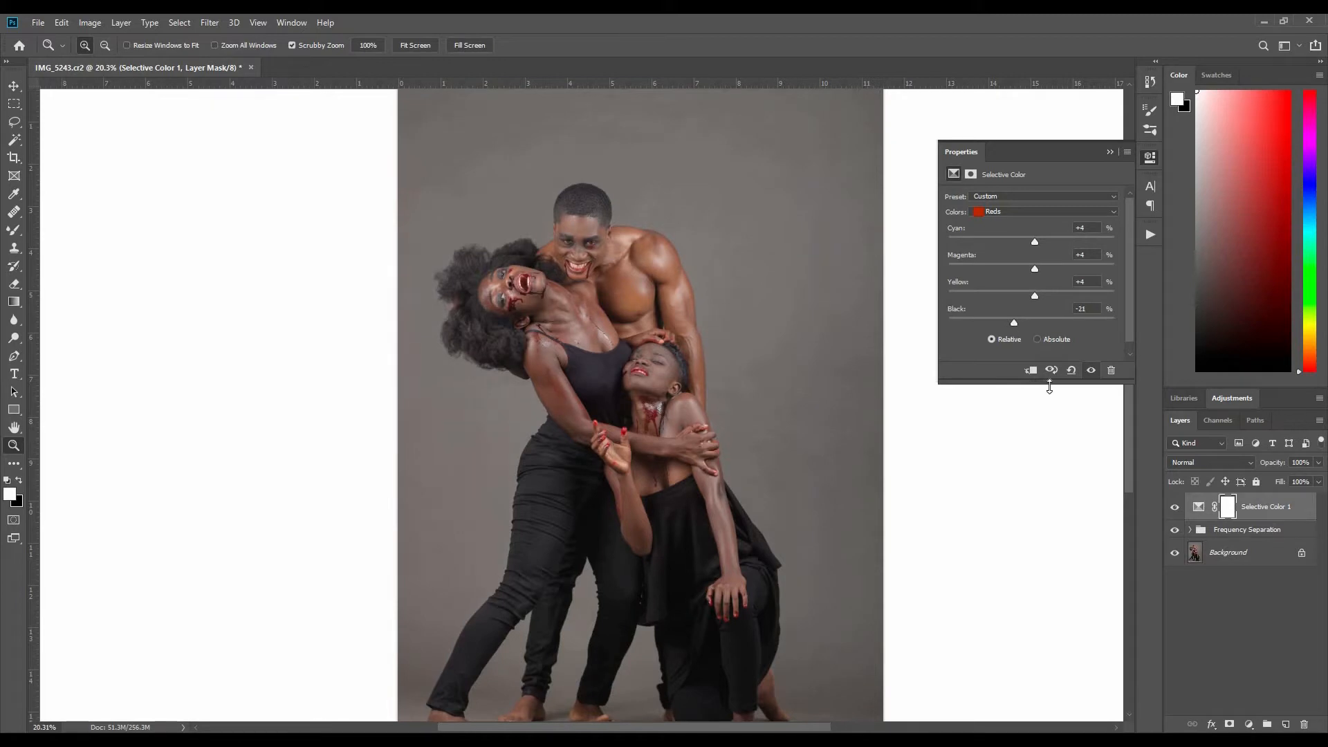
pyautogui.click(1174, 511)
pyautogui.click(1172, 513)
# Step: For the Yellows in the Selective Color adjustment, set yellow to +3% and black to +8%
pyautogui.click(1044, 212)
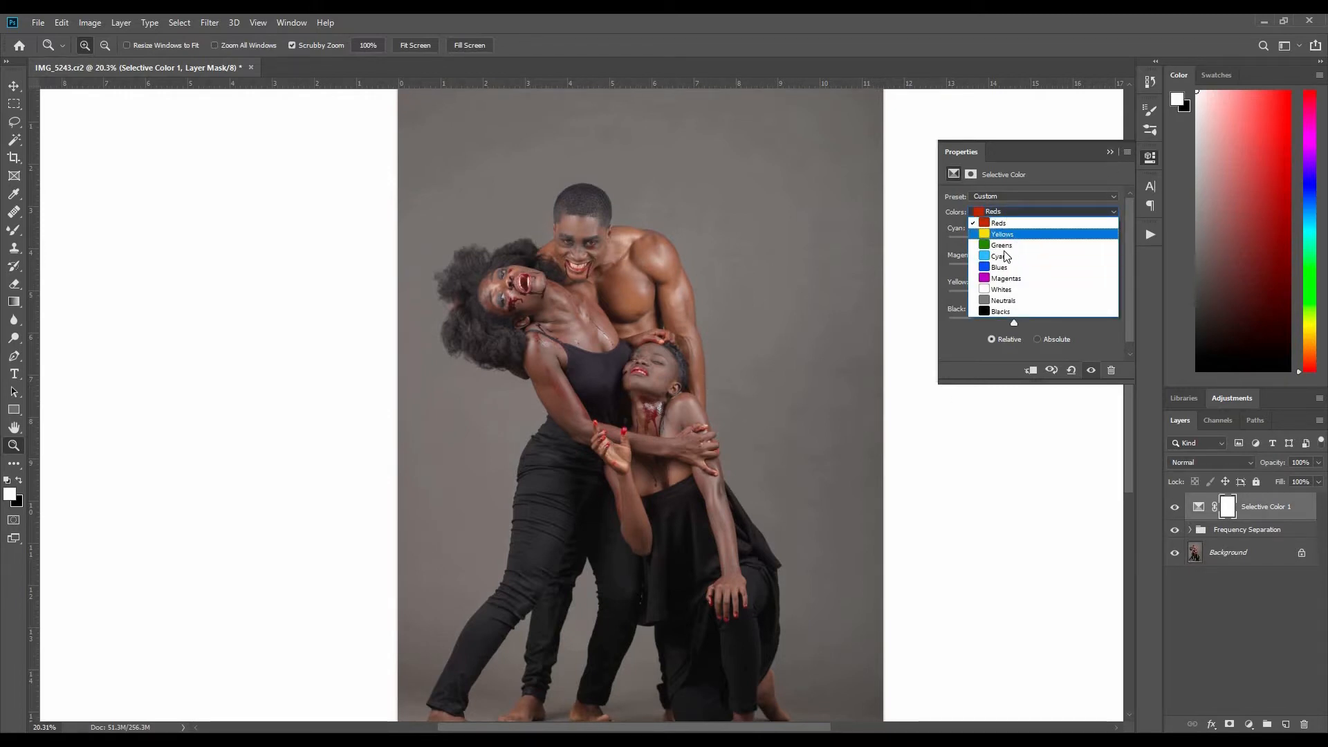
pyautogui.click(1014, 234)
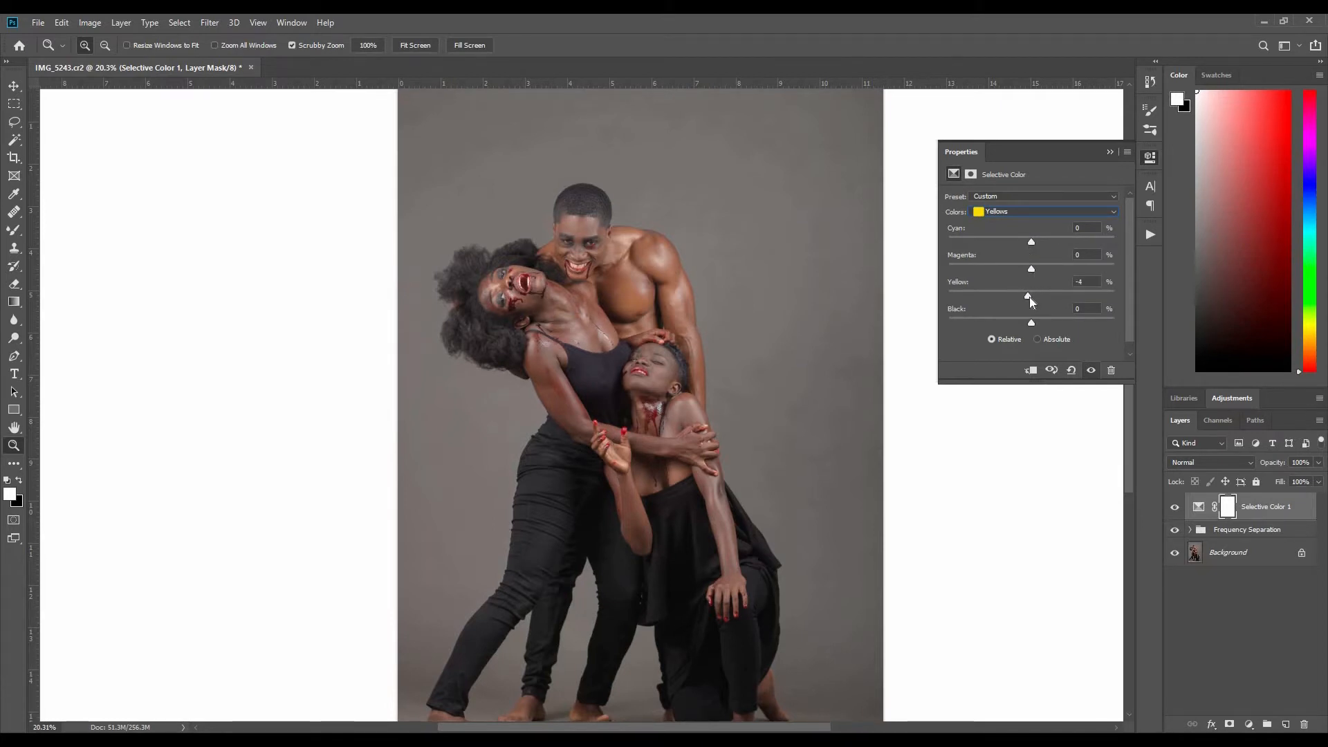
pyautogui.moveTo(1031, 295); pyautogui.dragTo(1035, 293)
pyautogui.moveTo(1031, 321); pyautogui.dragTo(1039, 323)
pyautogui.click(1174, 507)
pyautogui.click(1172, 511)
pyautogui.click(1172, 510)
# Step: Set the Yellows' cyan to +4%, compare before and after, and close the adjustment's settings
pyautogui.click(1035, 243)
pyautogui.click(1175, 509)
pyautogui.click(1175, 509)
pyautogui.moveTo(728, 345)
pyautogui.mouseDown()
pyautogui.moveTo(673, 345)
pyautogui.moveTo(724, 346)
pyautogui.mouseUp()
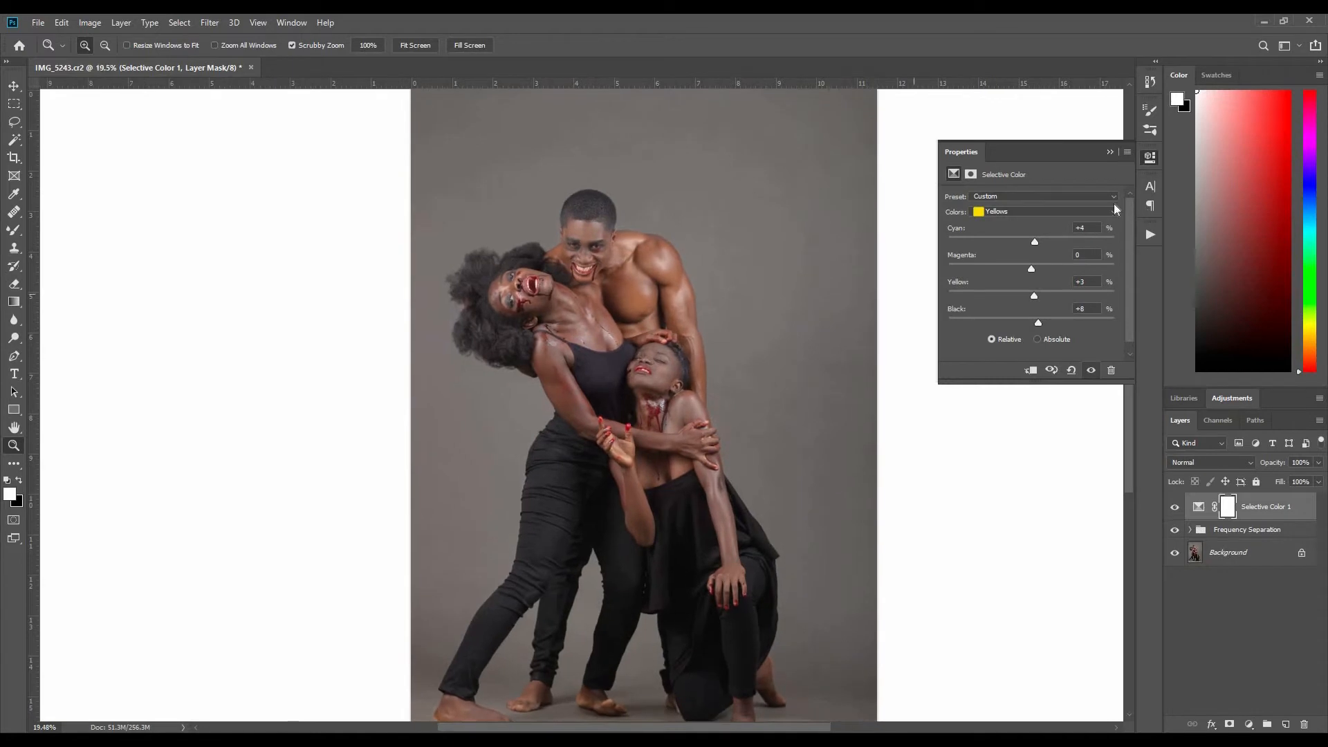
pyautogui.click(1107, 154)
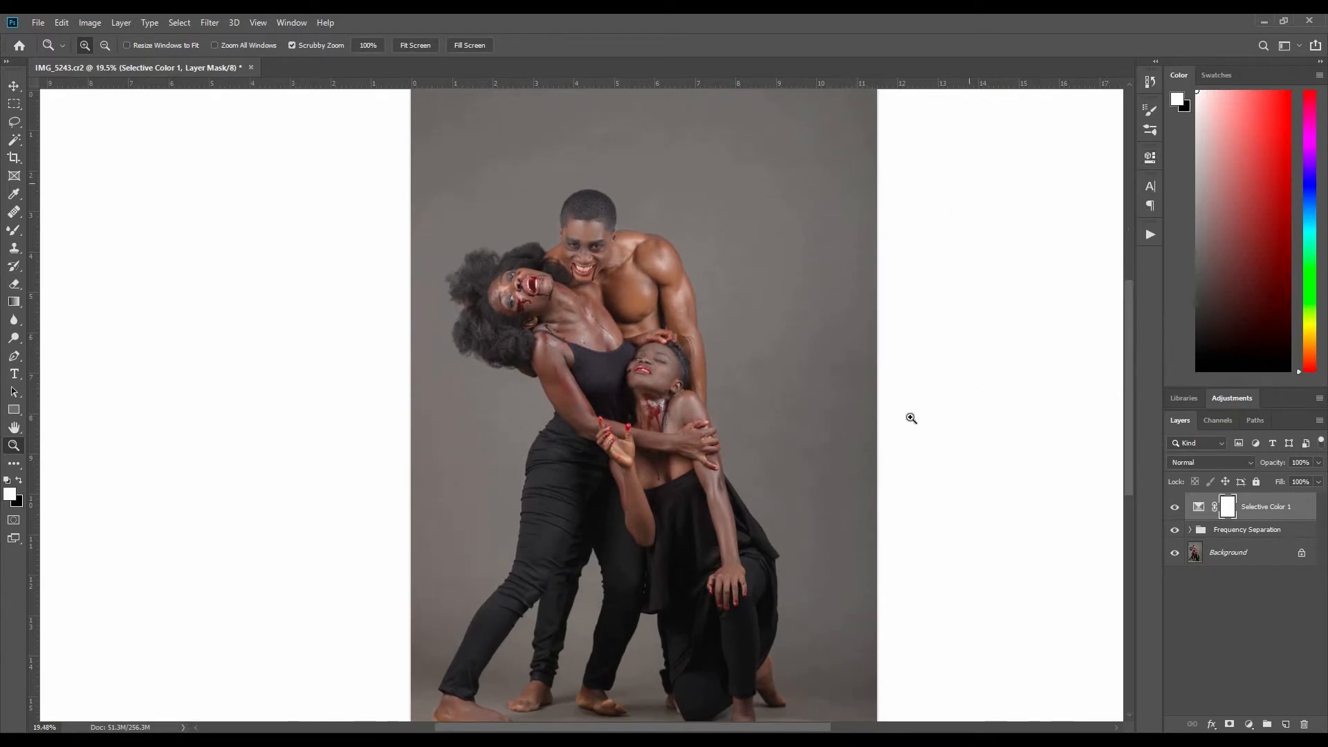
# Step: Add a Gradient Map adjustment layer above the Selective Color layer using the dark-brown-to-gold preset
pyautogui.moveTo(684, 396); pyautogui.dragTo(626, 396)
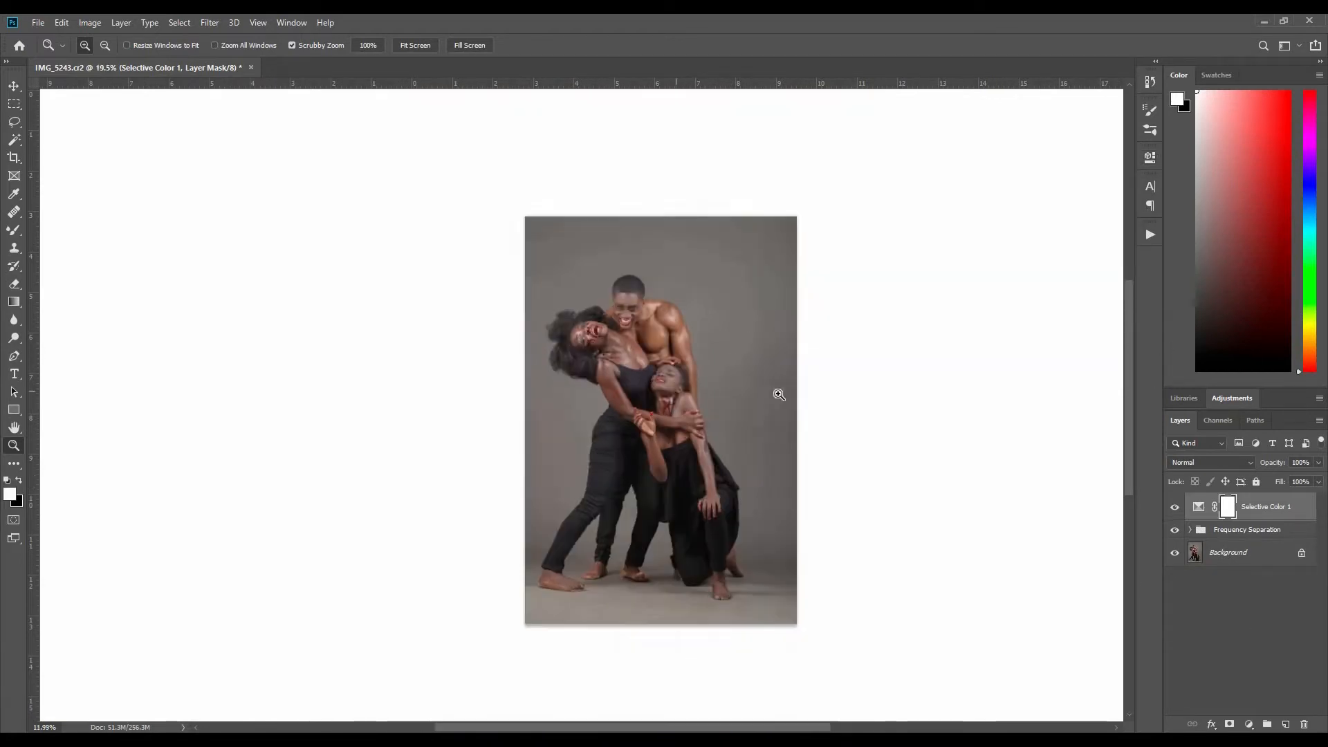
pyautogui.click(1253, 725)
pyautogui.click(1252, 699)
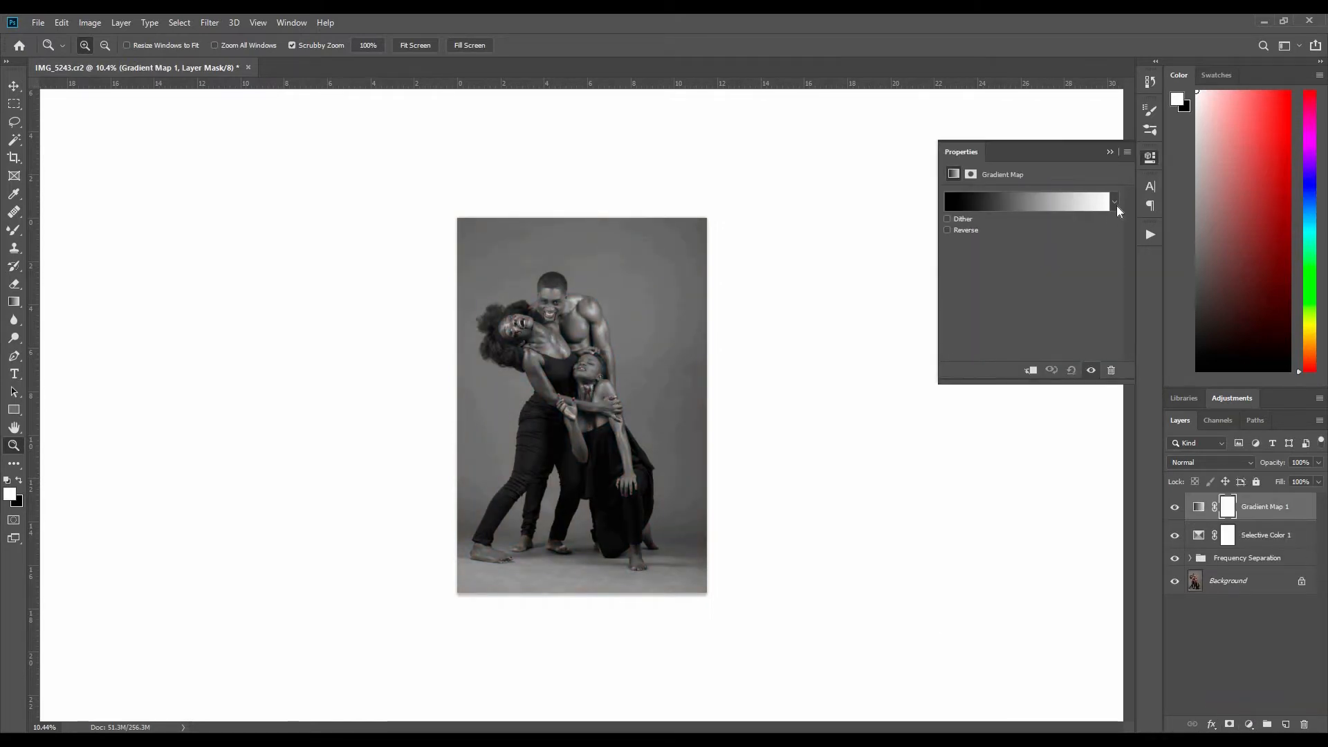
pyautogui.click(1114, 202)
pyautogui.click(967, 286)
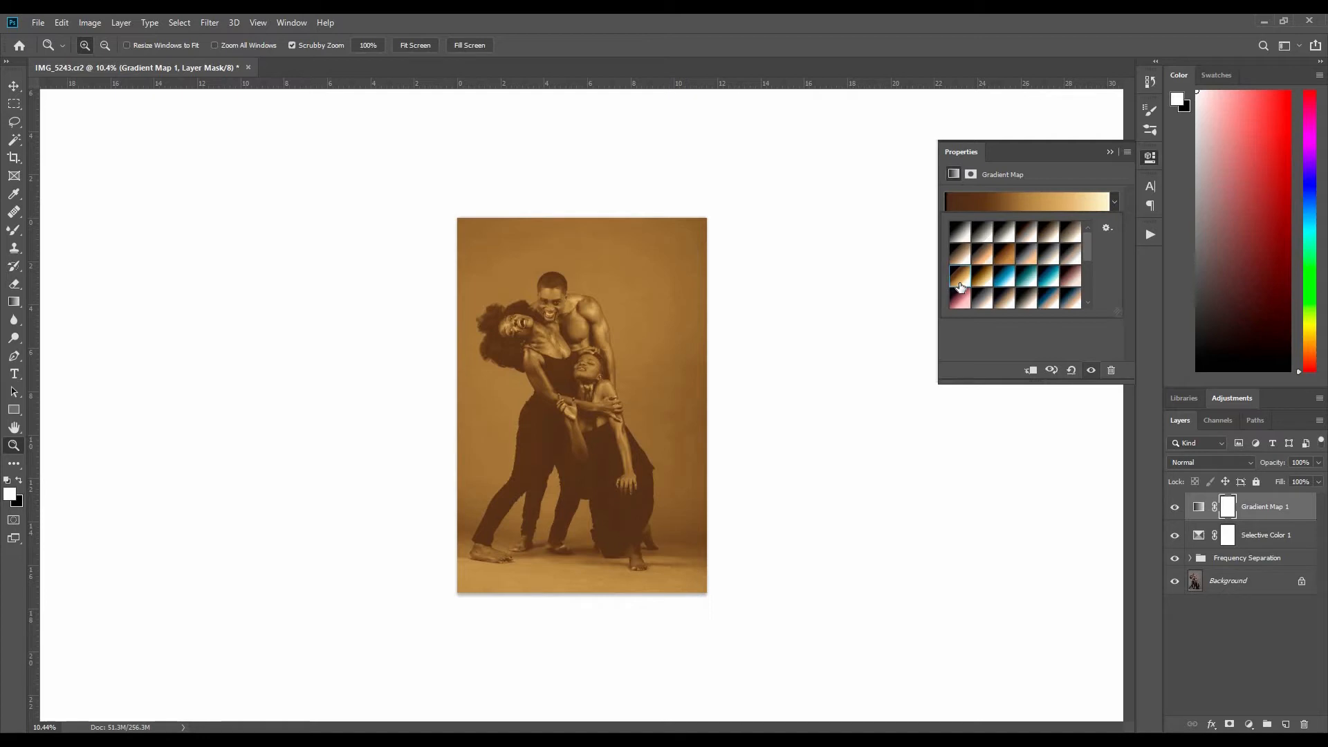
pyautogui.click(1110, 152)
pyautogui.moveTo(584, 355); pyautogui.dragTo(759, 504)
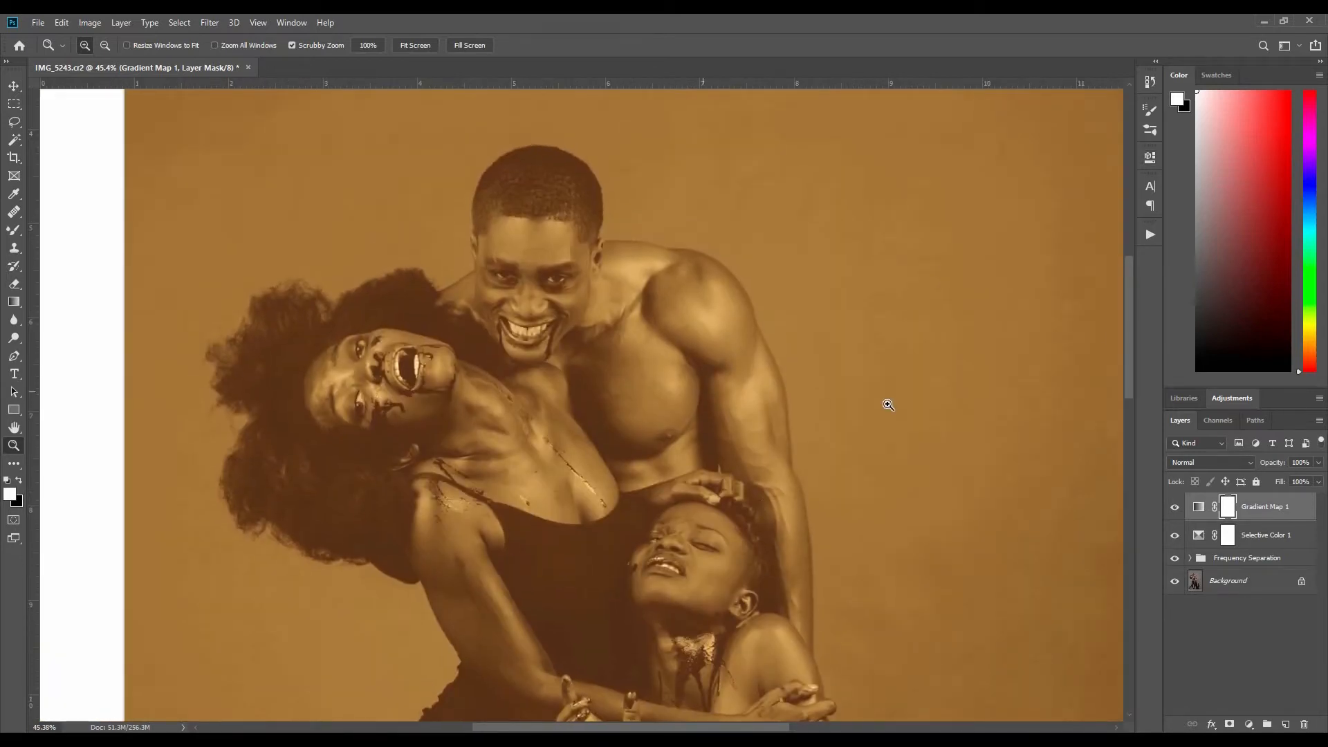
# Step: Set the Gradient Map layer's blend mode to Soft Light and invert its mask to black
pyautogui.click(1243, 460)
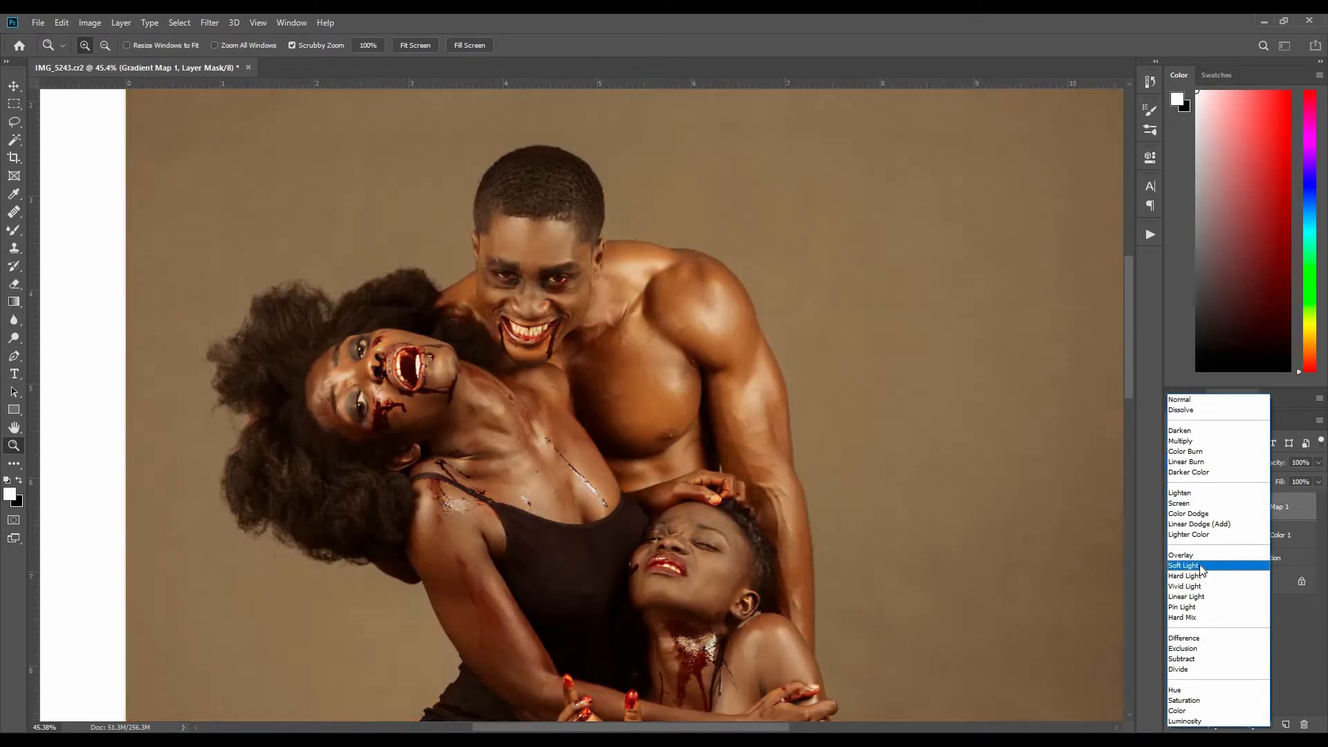
pyautogui.click(1205, 569)
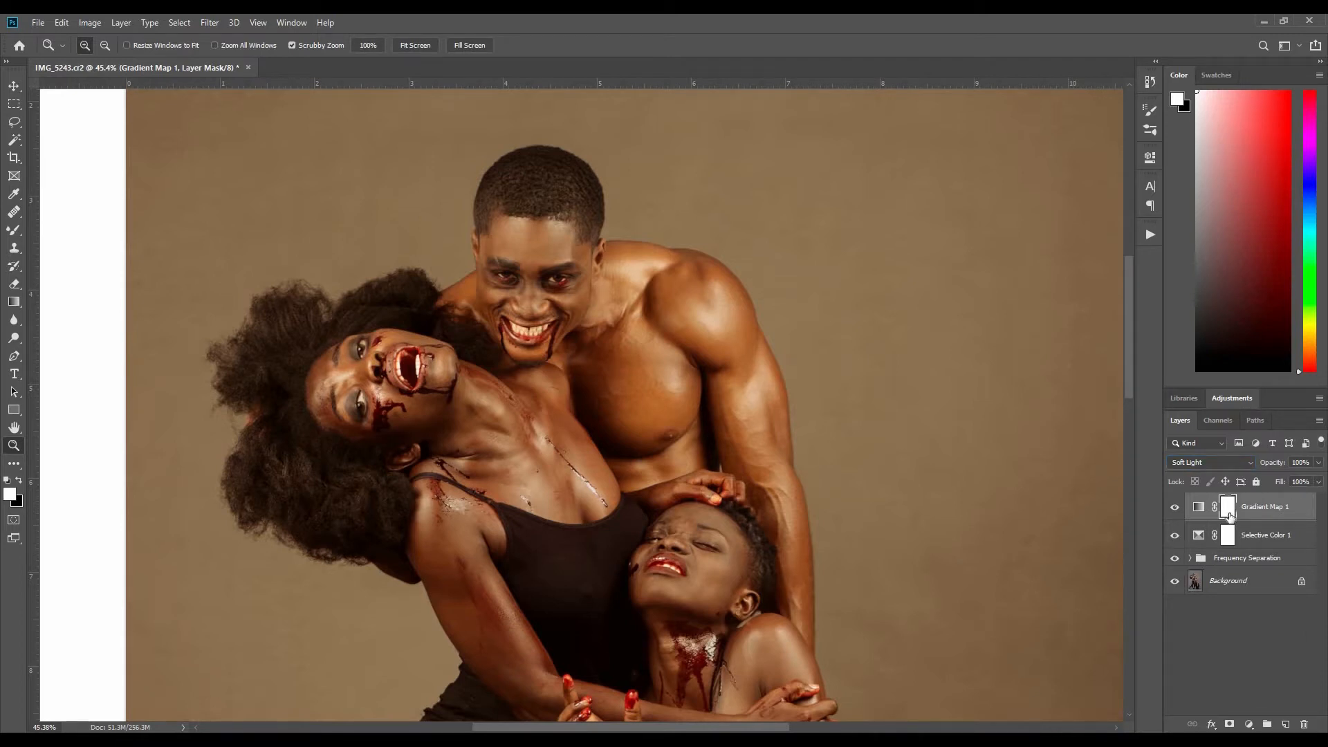
pyautogui.hotkey('ctrl', 'i')
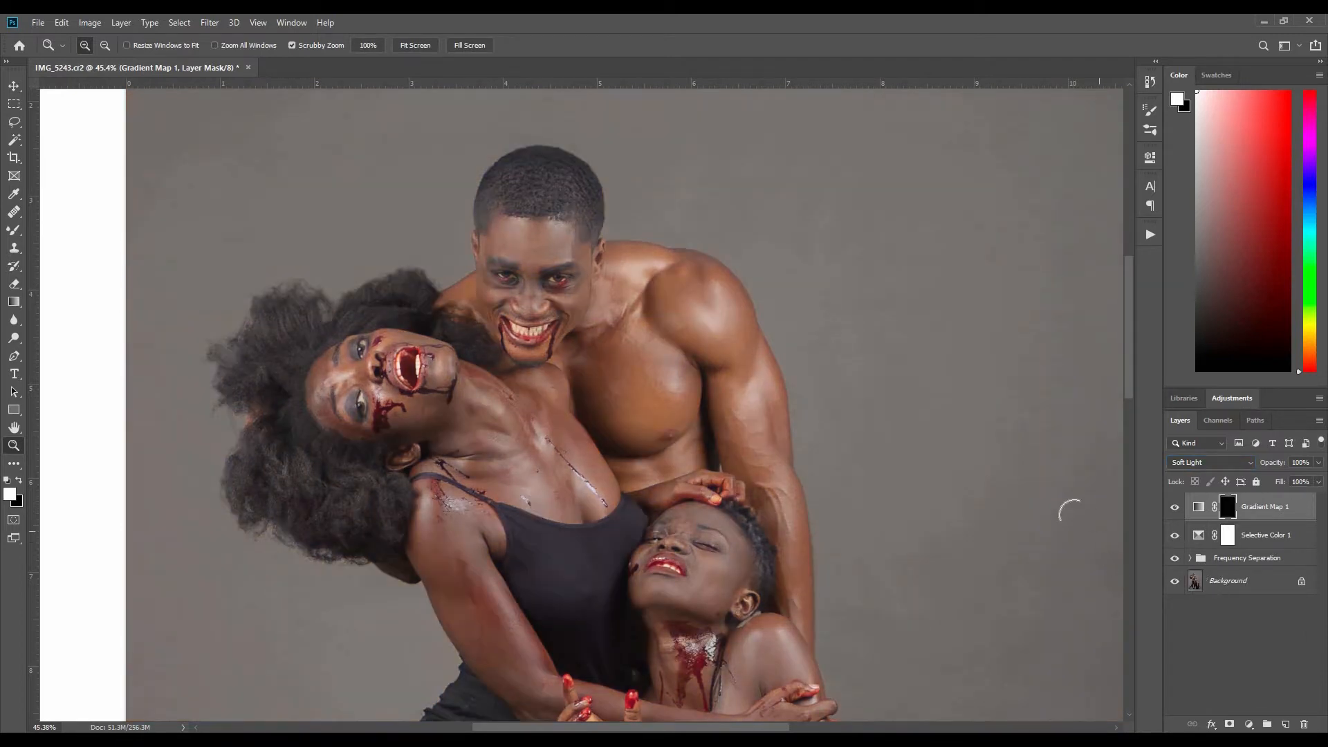
# Step: Paint white on the Gradient Map mask over the man's face and neck with a 100 px regular Brush
pyautogui.press('b')
pyautogui.moveTo(823, 433); pyautogui.dragTo(1075, 557)
pyautogui.press(']')
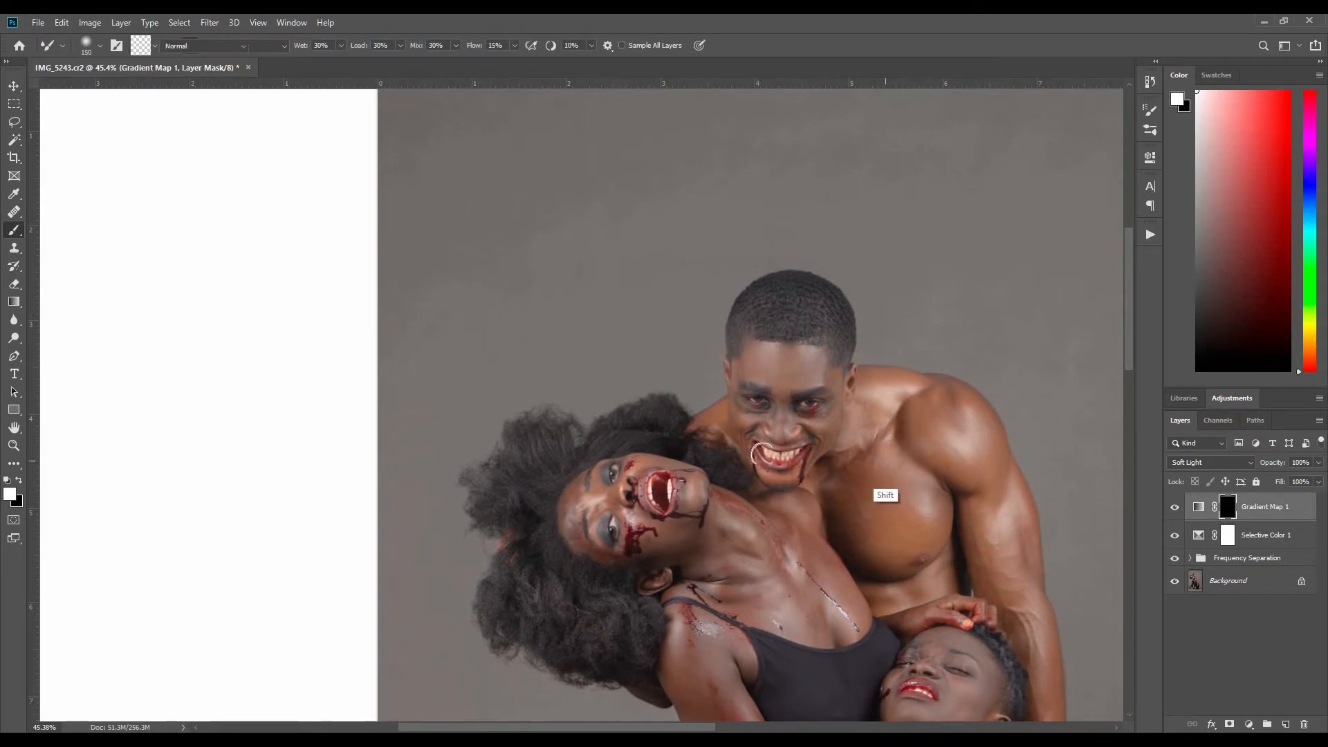
pyautogui.hotkey('shift', 'b')
pyautogui.moveTo(365, 45); pyautogui.dragTo(759, 59)
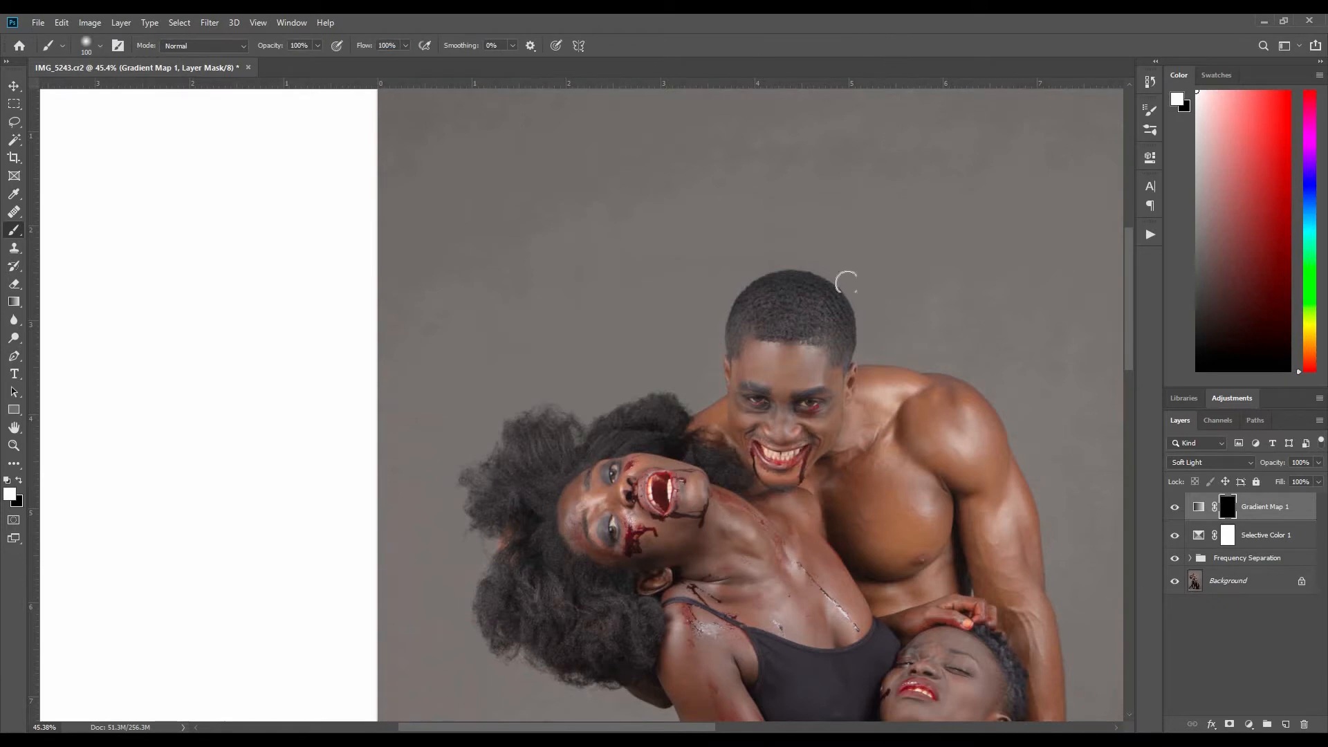
pyautogui.moveTo(739, 367)
pyautogui.mouseDown()
pyautogui.moveTo(783, 390)
pyautogui.moveTo(765, 344)
pyautogui.moveTo(783, 366)
pyautogui.moveTo(803, 350)
pyautogui.moveTo(778, 347)
pyautogui.moveTo(820, 358)
pyautogui.moveTo(818, 379)
pyautogui.moveTo(790, 392)
pyautogui.moveTo(794, 379)
pyautogui.moveTo(778, 398)
pyautogui.moveTo(779, 429)
pyautogui.moveTo(787, 405)
pyautogui.moveTo(772, 429)
pyautogui.moveTo(736, 394)
pyautogui.moveTo(787, 394)
pyautogui.moveTo(789, 416)
pyautogui.moveTo(787, 396)
pyautogui.moveTo(819, 396)
pyautogui.moveTo(827, 372)
pyautogui.moveTo(832, 403)
pyautogui.moveTo(851, 372)
pyautogui.moveTo(826, 430)
pyautogui.moveTo(739, 419)
pyautogui.moveTo(744, 468)
pyautogui.moveTo(766, 478)
pyautogui.moveTo(812, 471)
pyautogui.moveTo(834, 430)
pyautogui.moveTo(845, 442)
pyautogui.moveTo(848, 419)
pyautogui.moveTo(897, 414)
pyautogui.mouseUp()
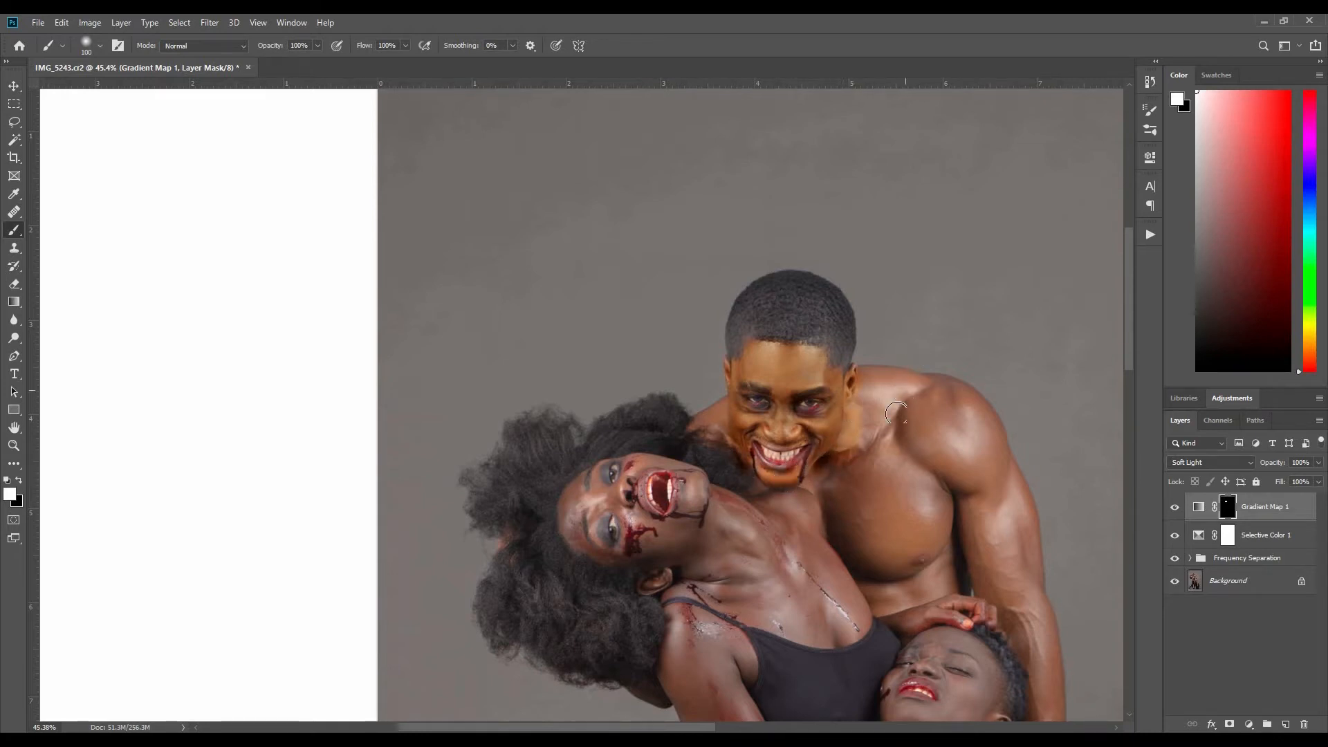
# Step: Reveal the golden tint on the man's shoulders, chest and arm by painting the mask with a 125 px brush
pyautogui.moveTo(900, 392)
pyautogui.mouseDown()
pyautogui.moveTo(967, 399)
pyautogui.moveTo(935, 378)
pyautogui.moveTo(983, 425)
pyautogui.moveTo(1003, 521)
pyautogui.moveTo(990, 523)
pyautogui.moveTo(986, 479)
pyautogui.moveTo(980, 508)
pyautogui.moveTo(945, 453)
pyautogui.moveTo(910, 495)
pyautogui.moveTo(890, 457)
pyautogui.moveTo(859, 481)
pyautogui.moveTo(864, 453)
pyautogui.moveTo(821, 495)
pyautogui.moveTo(836, 454)
pyautogui.moveTo(799, 502)
pyautogui.moveTo(827, 521)
pyautogui.moveTo(816, 501)
pyautogui.moveTo(885, 590)
pyautogui.moveTo(873, 516)
pyautogui.moveTo(913, 555)
pyautogui.moveTo(917, 481)
pyautogui.moveTo(930, 502)
pyautogui.moveTo(945, 499)
pyautogui.moveTo(906, 599)
pyautogui.mouseUp()
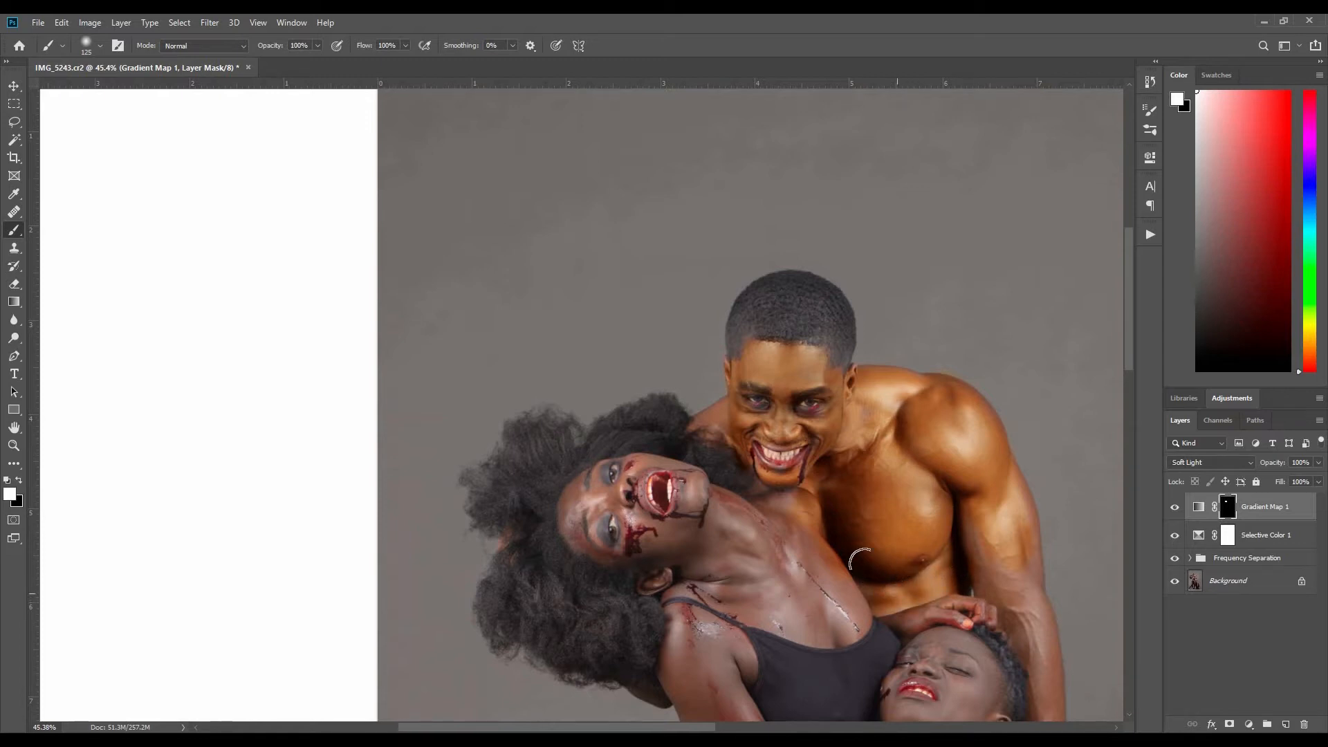
pyautogui.moveTo(980, 524)
pyautogui.mouseDown()
pyautogui.moveTo(989, 599)
pyautogui.moveTo(971, 527)
pyautogui.moveTo(979, 474)
pyautogui.mouseUp()
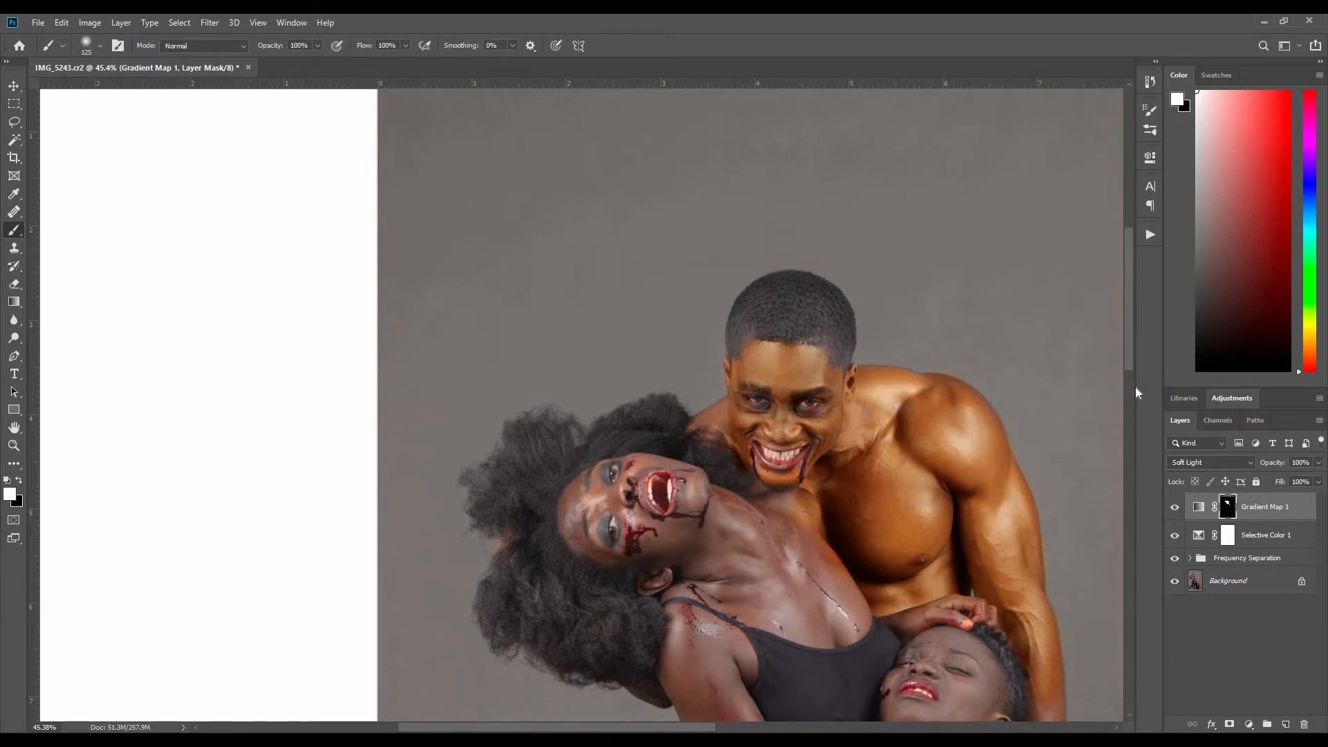
pyautogui.scroll(-5, 1033, 482)
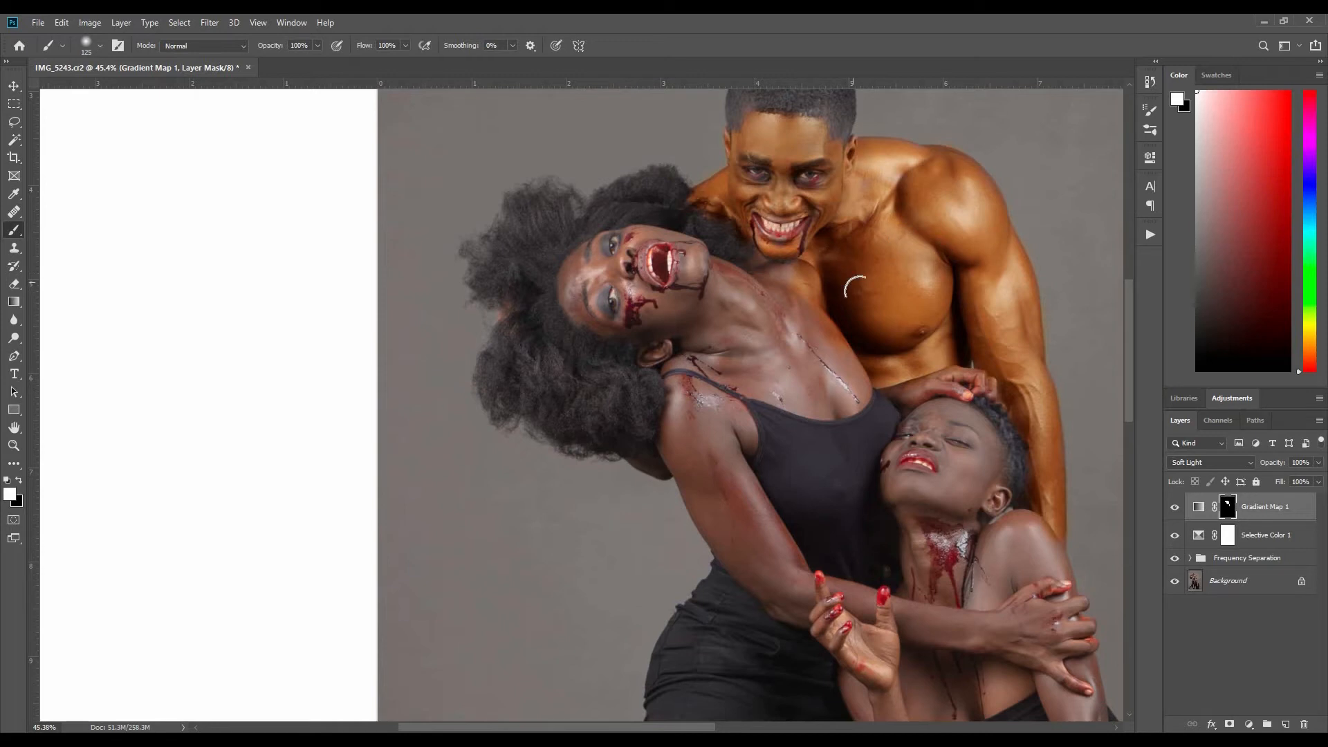
pyautogui.press('x')
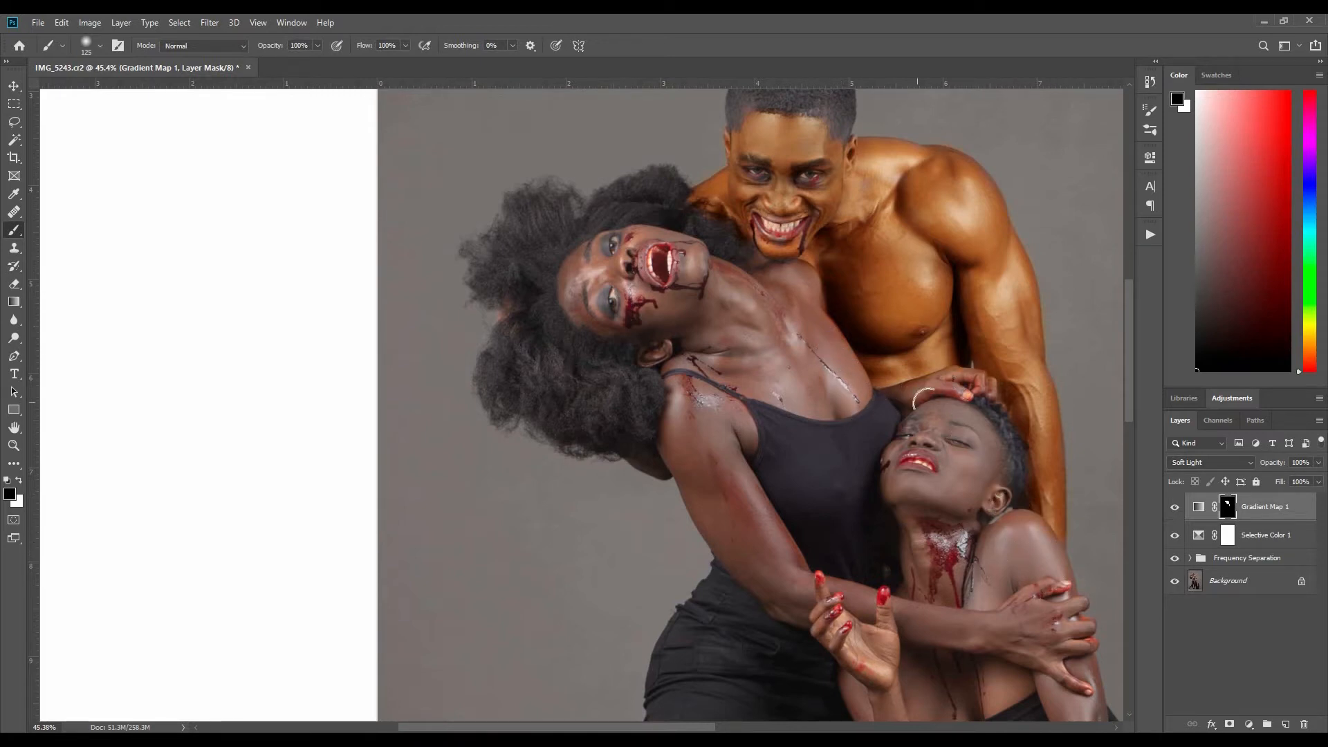
pyautogui.moveTo(925, 596)
pyautogui.mouseDown()
pyautogui.moveTo(883, 378)
pyautogui.moveTo(911, 697)
pyautogui.mouseUp()
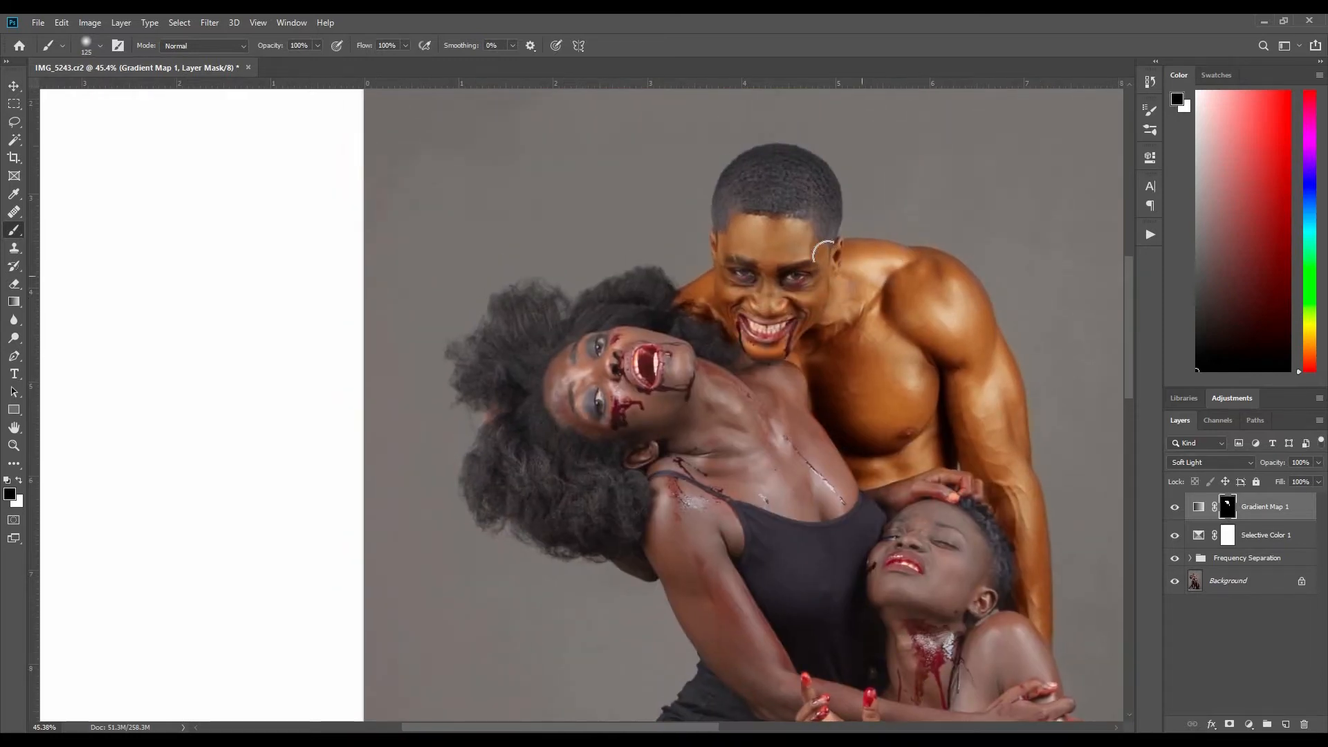
# Step: Paint white on the Gradient Map mask over the man's bare feet to tint them golden
pyautogui.press('x')
pyautogui.moveTo(825, 532); pyautogui.dragTo(922, 246)
pyautogui.moveTo(880, 482)
pyautogui.mouseDown()
pyautogui.moveTo(700, 373)
pyautogui.moveTo(777, 180)
pyautogui.moveTo(761, 112)
pyautogui.mouseUp()
pyautogui.moveTo(812, 536); pyautogui.dragTo(856, 450)
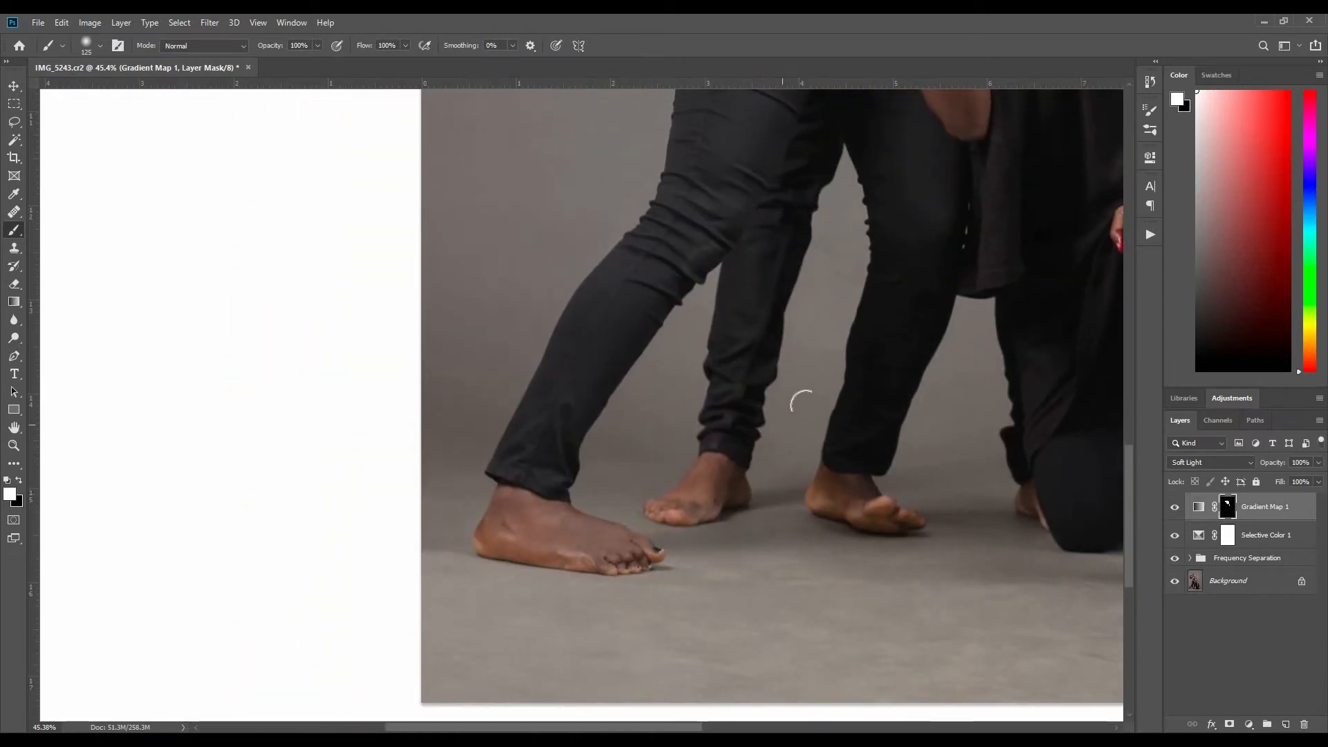
pyautogui.press('x')
pyautogui.press('x')
pyautogui.moveTo(677, 496)
pyautogui.mouseDown()
pyautogui.moveTo(718, 468)
pyautogui.moveTo(705, 499)
pyautogui.moveTo(732, 479)
pyautogui.moveTo(654, 501)
pyautogui.moveTo(681, 501)
pyautogui.mouseUp()
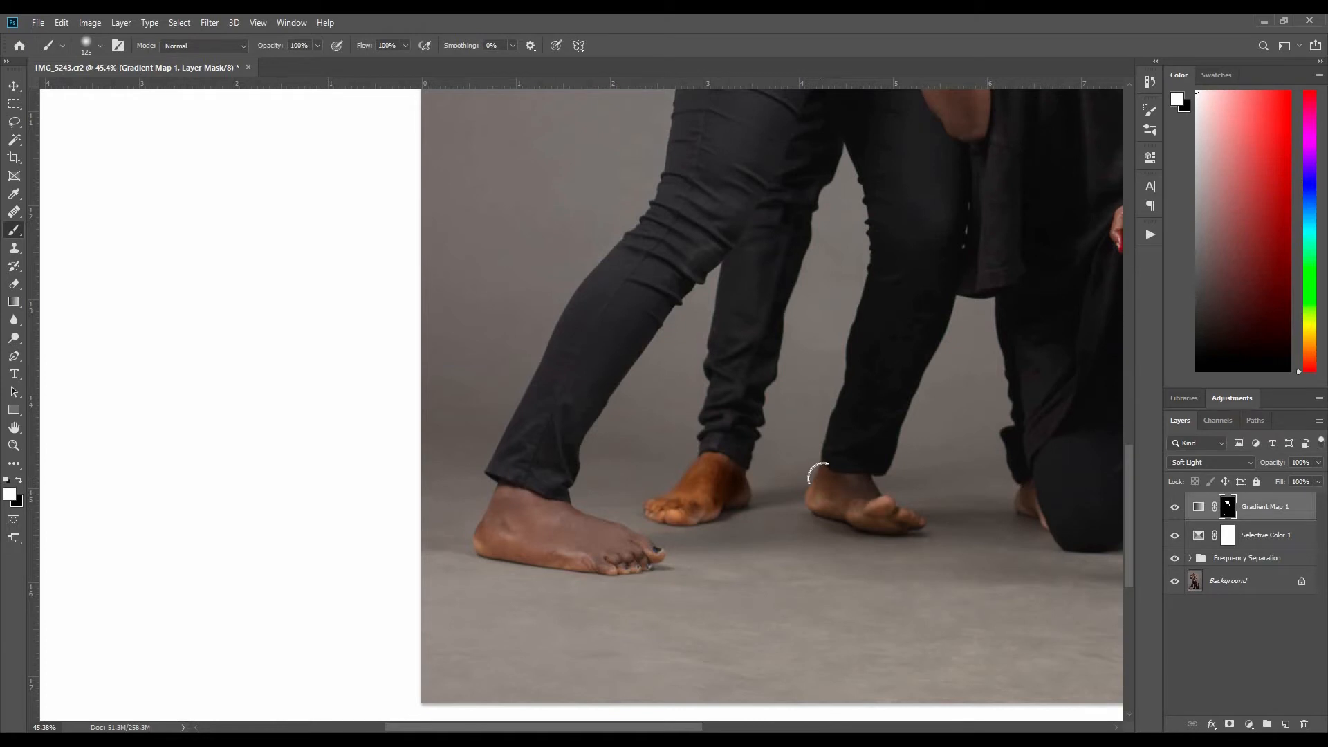
pyautogui.hscroll(5, 816, 505)
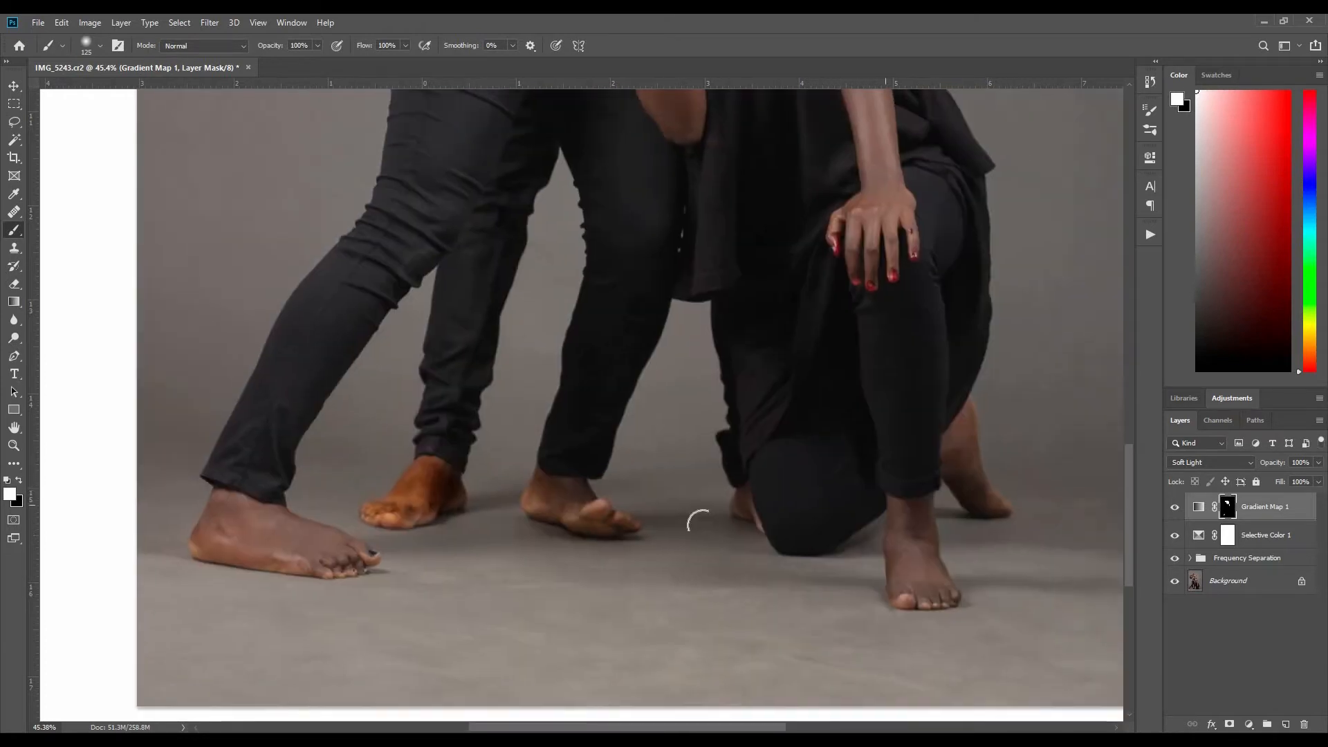
pyautogui.moveTo(756, 496)
pyautogui.mouseDown()
pyautogui.moveTo(761, 515)
pyautogui.moveTo(755, 495)
pyautogui.mouseUp()
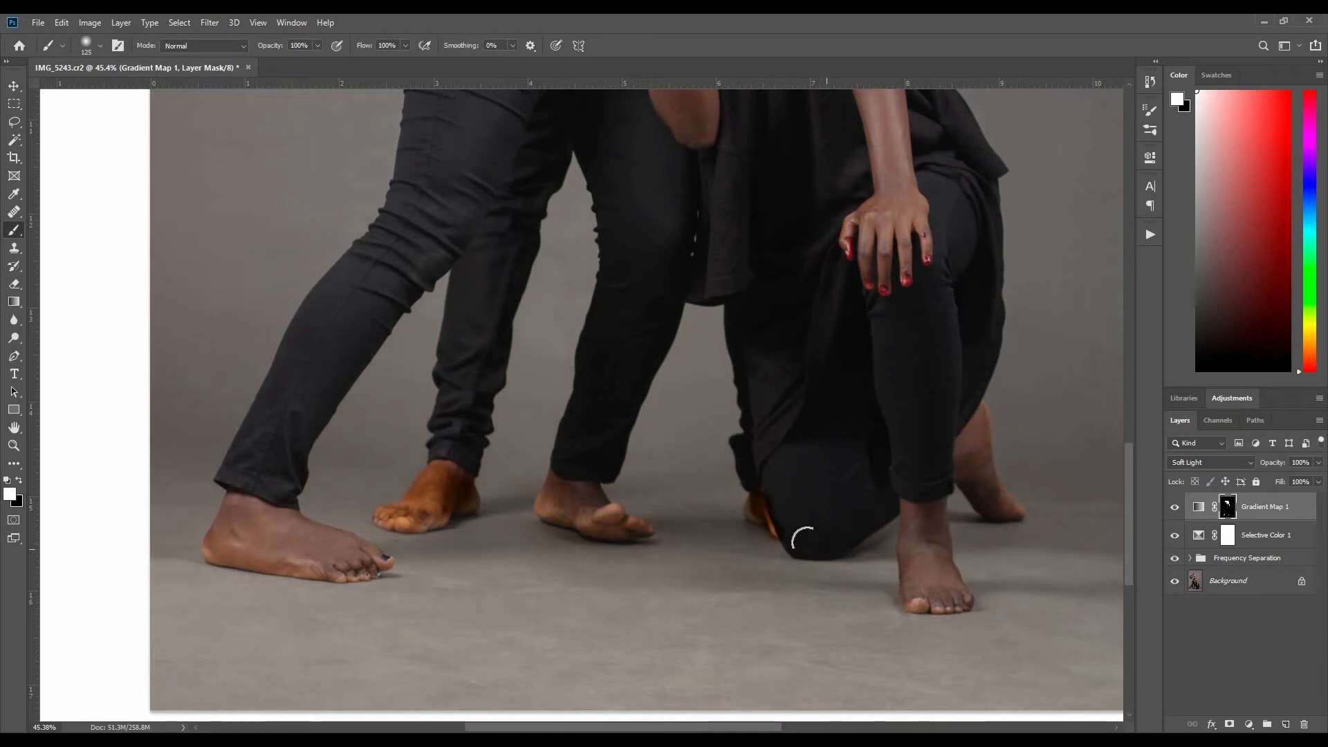
pyautogui.press('x')
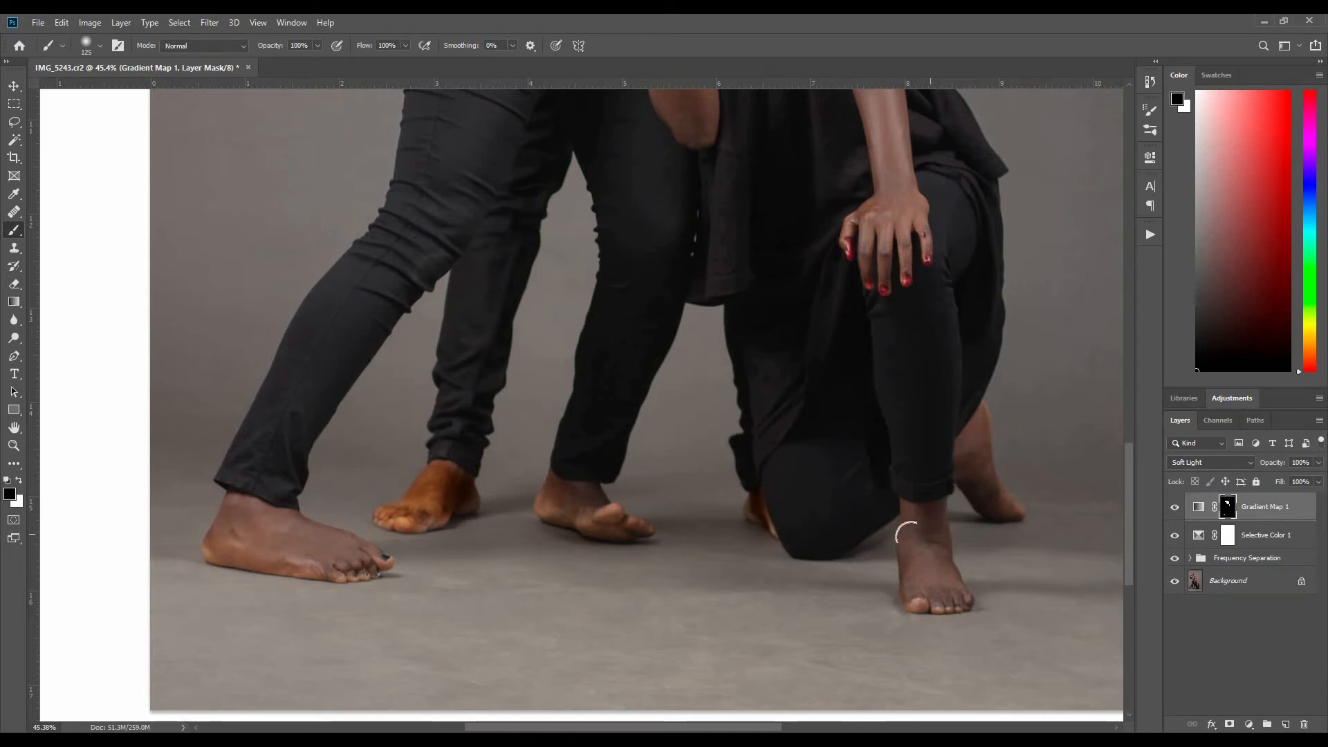
# Step: Add a second Gradient Map adjustment layer on top using the black-to-orange-brown preset
pyautogui.press('z')
pyautogui.hotkey('ctrl', '0')
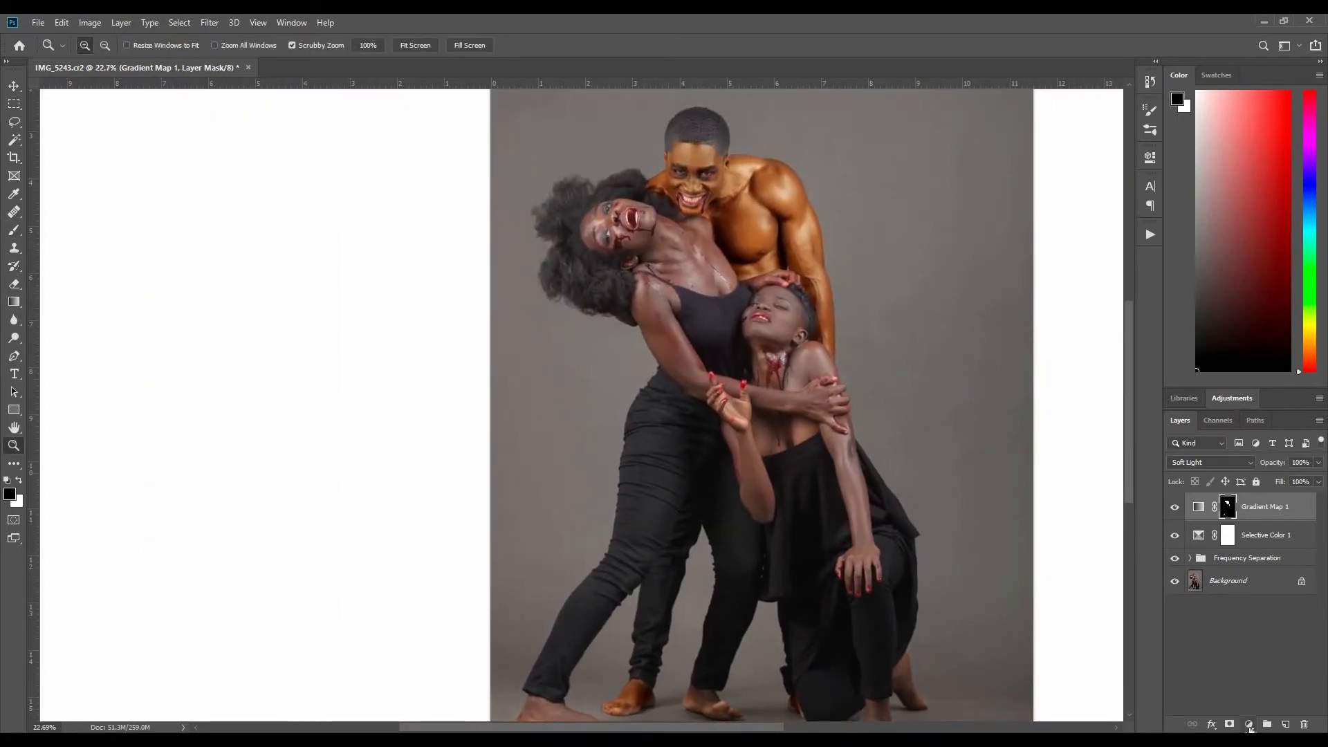
pyautogui.click(1251, 725)
pyautogui.click(1253, 706)
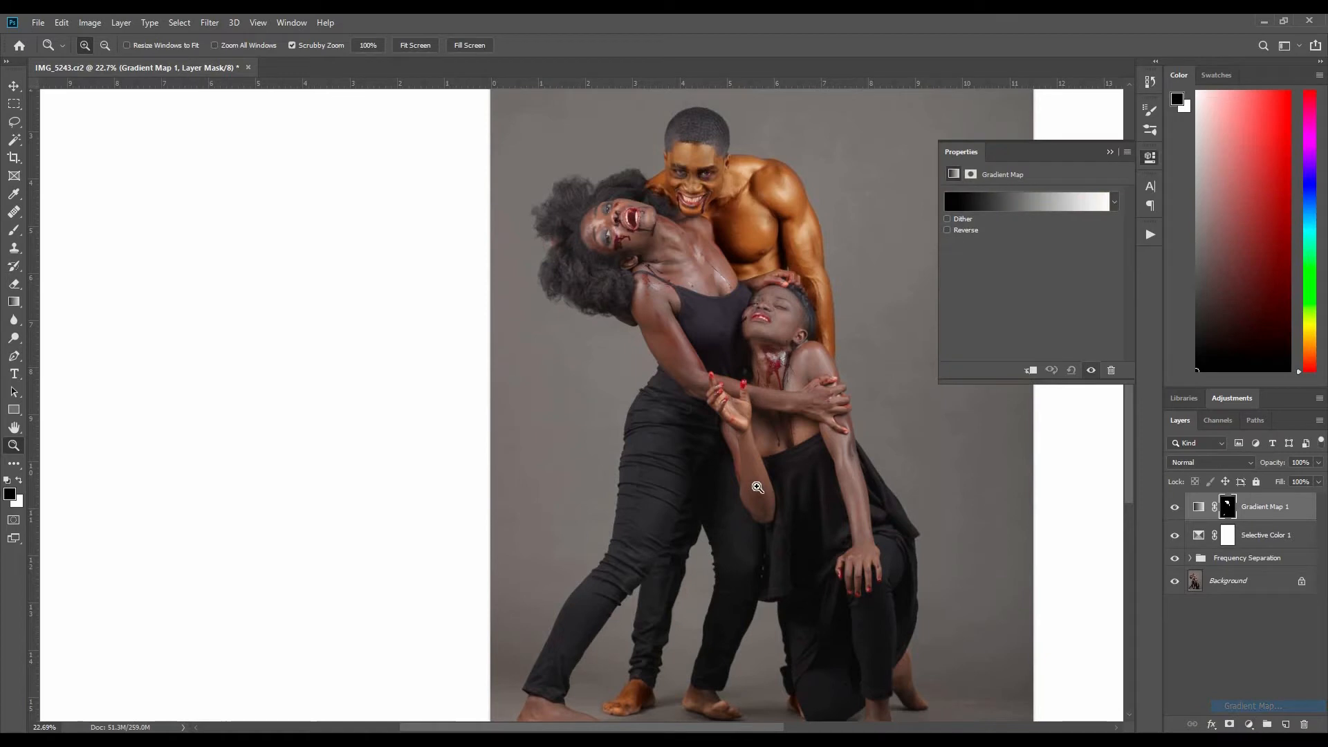
pyautogui.click(1114, 202)
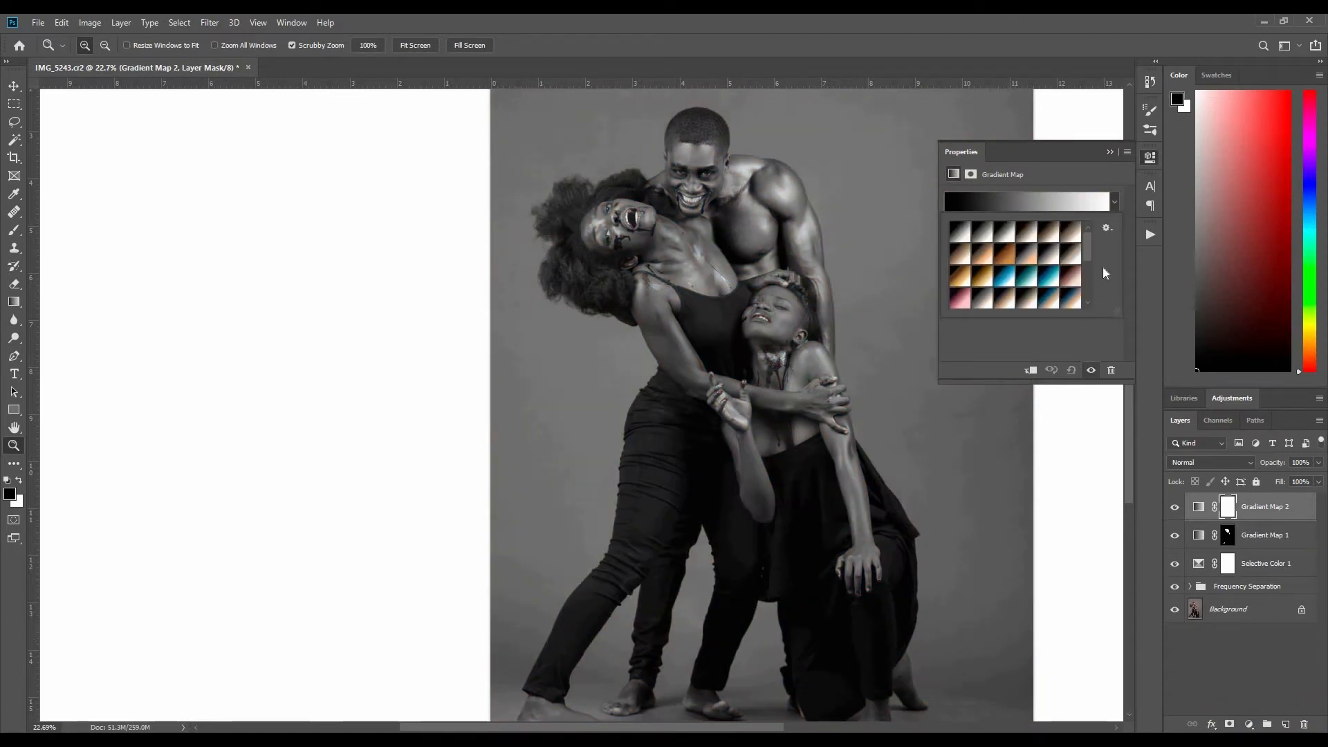
pyautogui.moveTo(1087, 247)
pyautogui.mouseDown()
pyautogui.moveTo(1090, 292)
pyautogui.moveTo(1094, 252)
pyautogui.mouseUp()
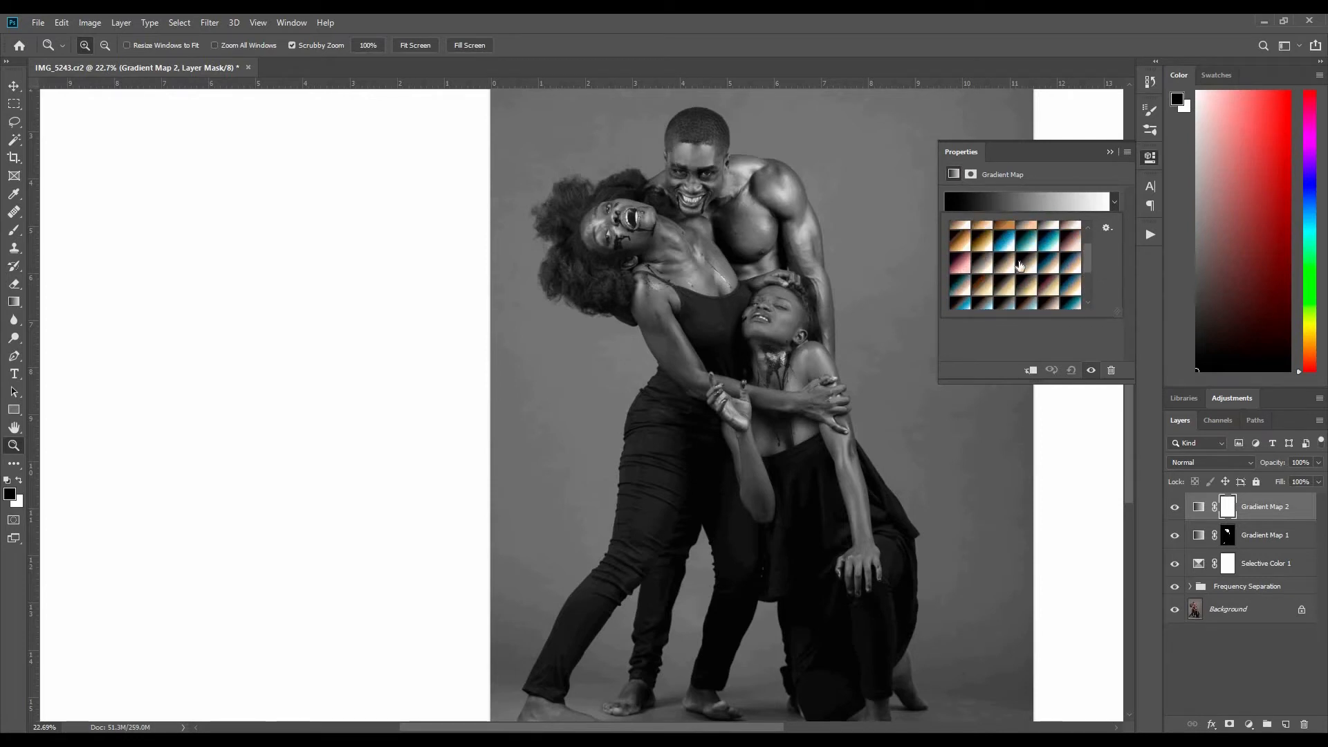
pyautogui.click(1007, 227)
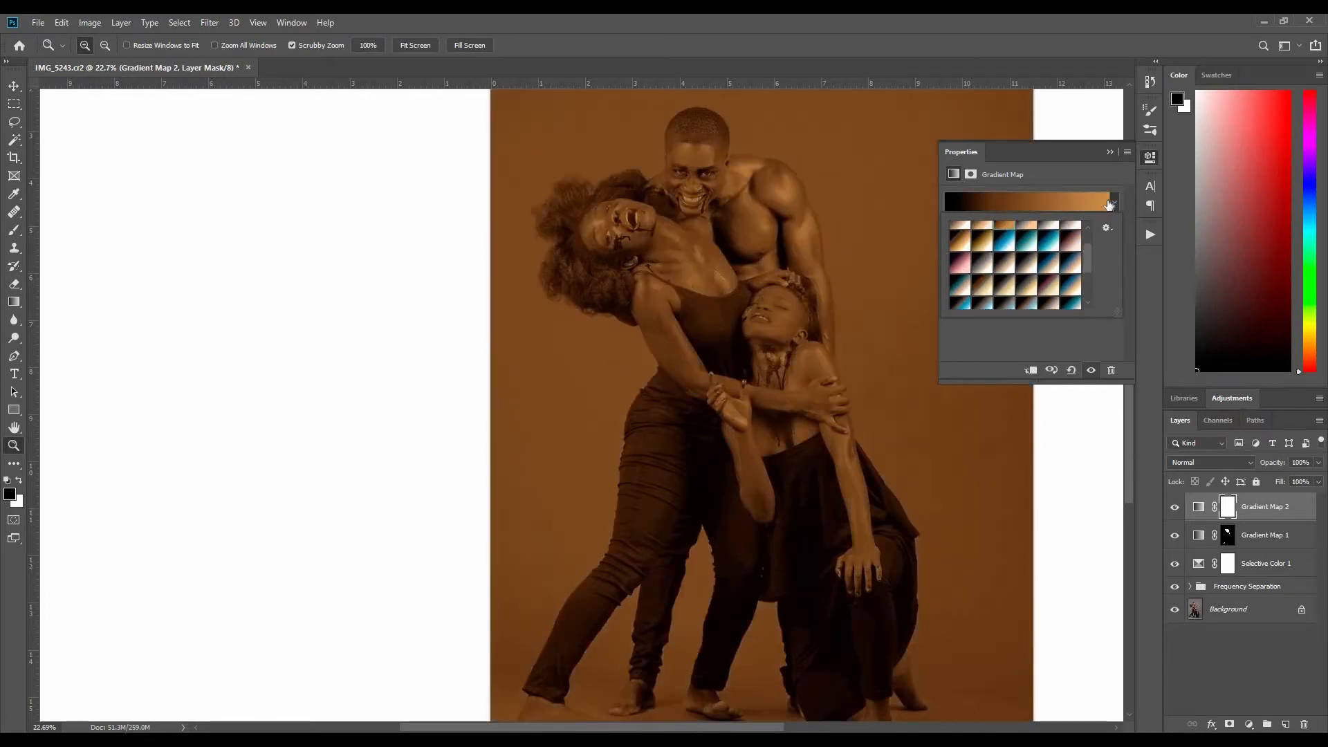
# Step: Set the Gradient Map 2 layer's blend mode to Multiply and invert its mask to black
pyautogui.click(1111, 154)
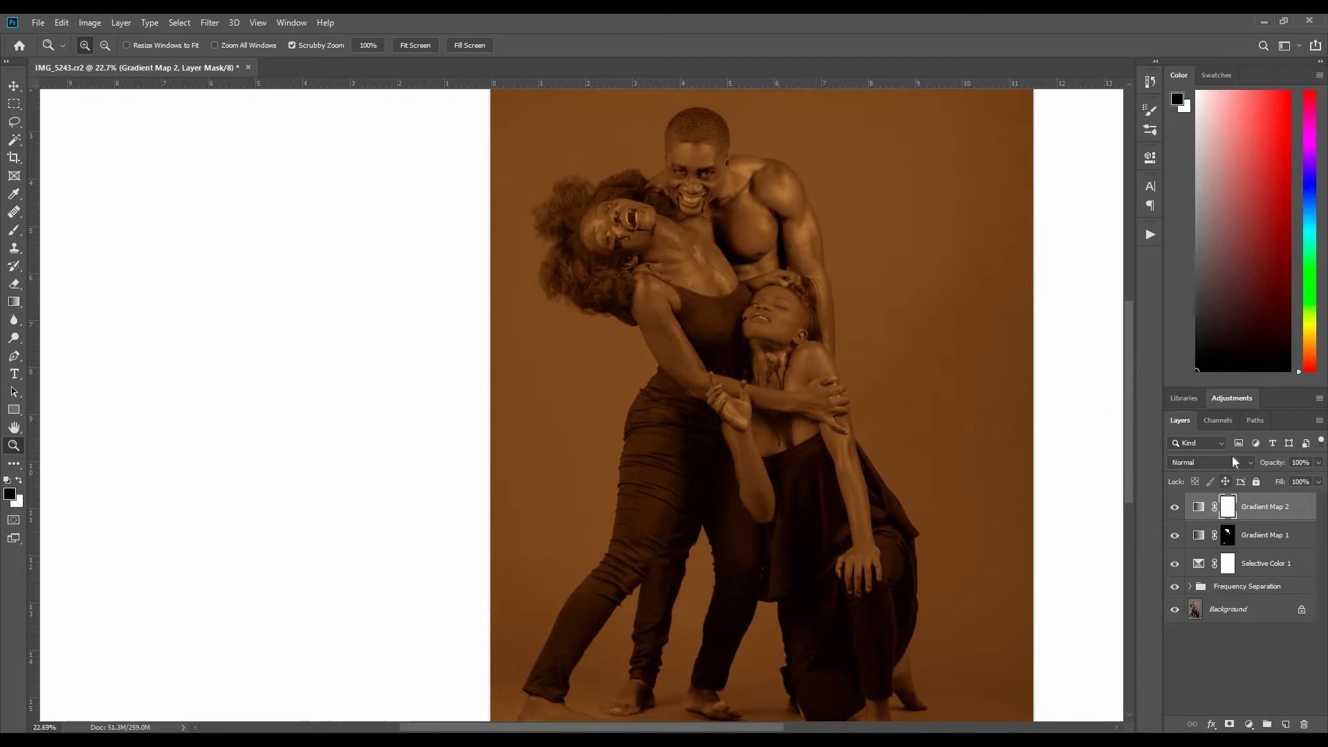
pyautogui.click(1232, 463)
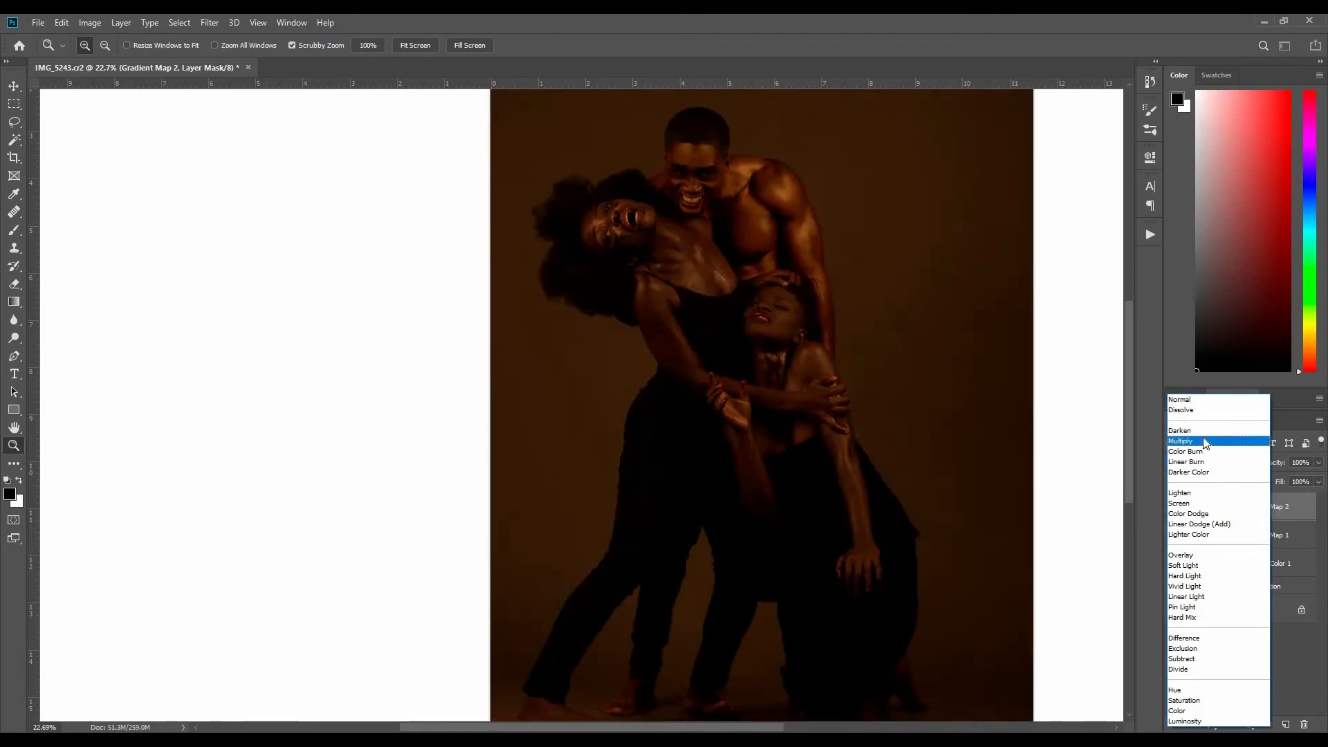
pyautogui.click(1204, 440)
pyautogui.click(1202, 443)
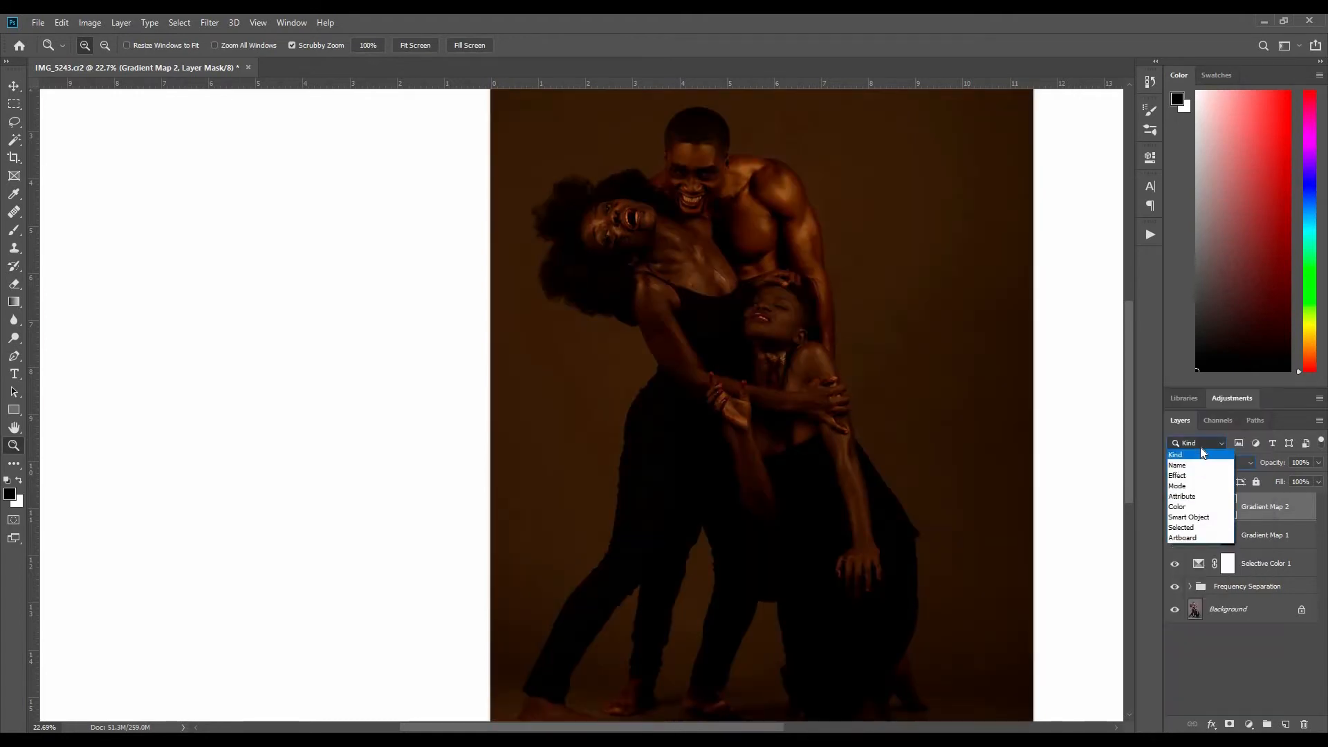
pyautogui.click(1231, 641)
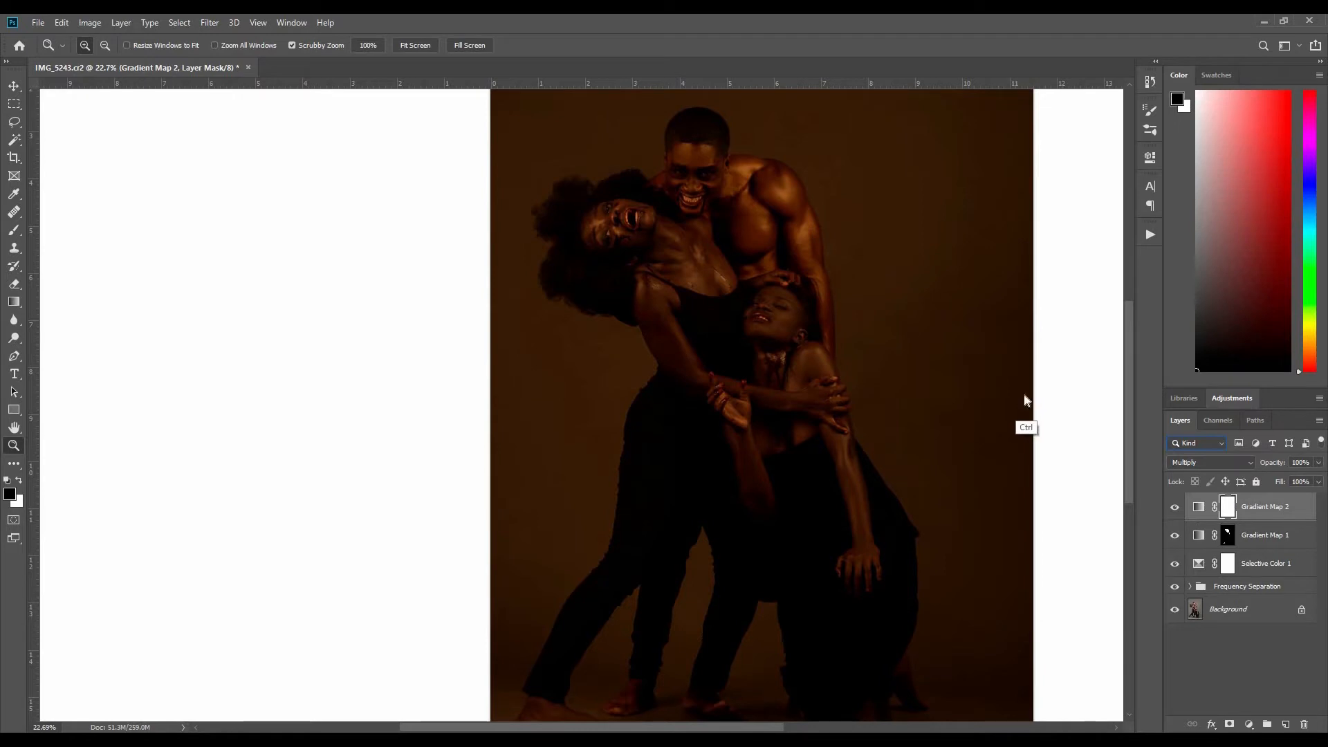
pyautogui.hotkey('ctrl', 'i')
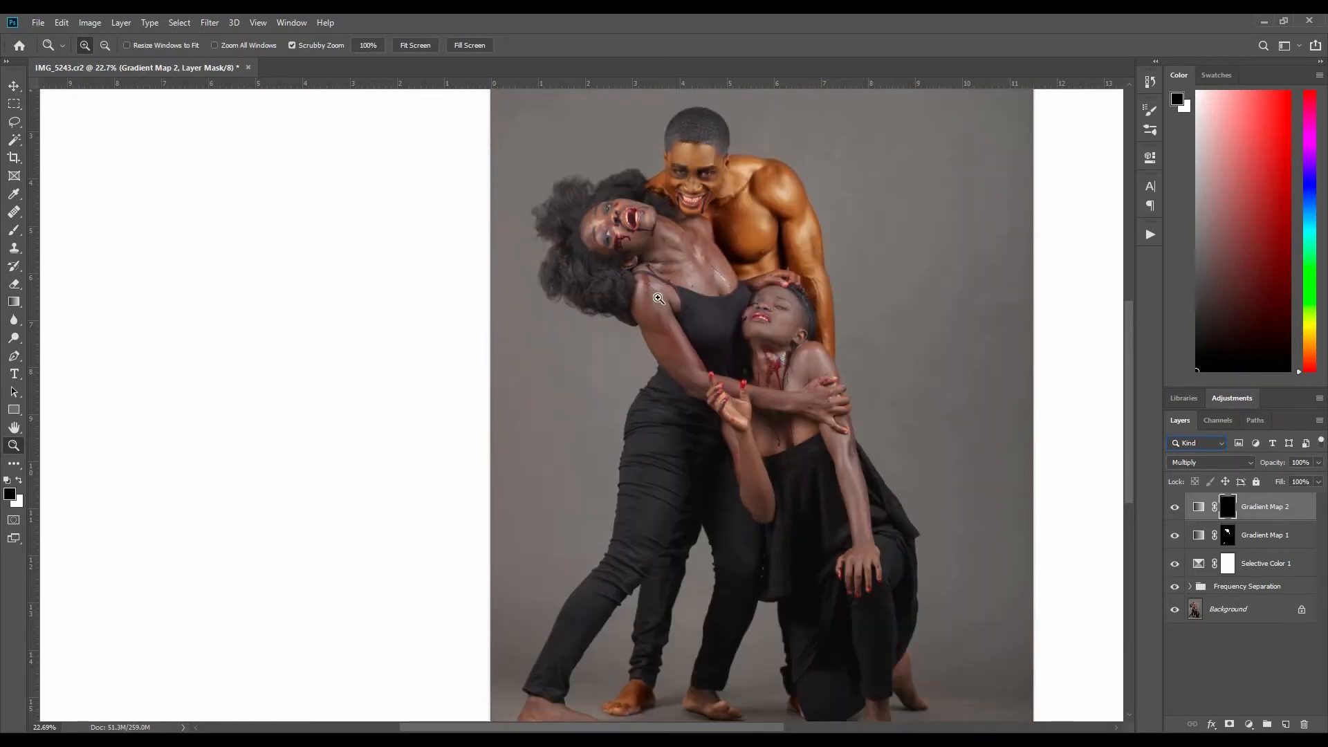
# Step: Paint white on the Gradient Map 2 mask over both women's faces, chests, arms and feet to darken their skin
pyautogui.moveTo(640, 277); pyautogui.dragTo(710, 257)
pyautogui.moveTo(740, 438); pyautogui.dragTo(774, 638)
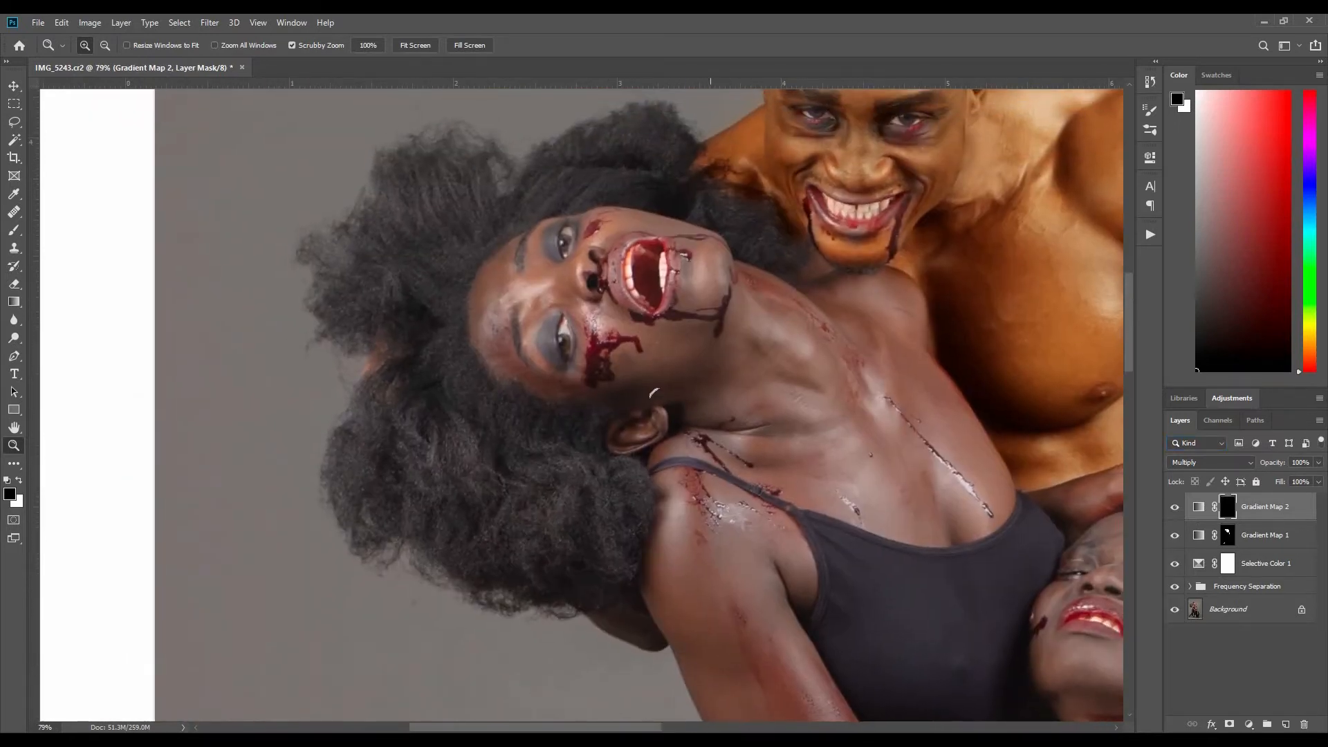
pyautogui.press('b')
pyautogui.press('x')
pyautogui.press('[')
pyautogui.press('[')
pyautogui.moveTo(501, 280)
pyautogui.mouseDown()
pyautogui.moveTo(507, 253)
pyautogui.moveTo(465, 304)
pyautogui.moveTo(532, 223)
pyautogui.moveTo(524, 299)
pyautogui.moveTo(535, 266)
pyautogui.moveTo(550, 278)
pyautogui.moveTo(582, 245)
pyautogui.moveTo(546, 276)
pyautogui.moveTo(529, 250)
pyautogui.moveTo(566, 265)
pyautogui.moveTo(587, 226)
pyautogui.moveTo(577, 219)
pyautogui.moveTo(605, 231)
pyautogui.moveTo(631, 214)
pyautogui.moveTo(698, 254)
pyautogui.moveTo(693, 238)
pyautogui.moveTo(680, 245)
pyautogui.moveTo(669, 229)
pyautogui.moveTo(705, 249)
pyautogui.moveTo(707, 332)
pyautogui.moveTo(691, 276)
pyautogui.moveTo(667, 330)
pyautogui.moveTo(670, 319)
pyautogui.moveTo(640, 350)
pyautogui.moveTo(625, 340)
pyautogui.moveTo(597, 317)
pyautogui.moveTo(592, 245)
pyautogui.moveTo(593, 332)
pyautogui.moveTo(577, 289)
pyautogui.moveTo(583, 356)
pyautogui.moveTo(594, 341)
pyautogui.moveTo(560, 381)
pyautogui.moveTo(526, 351)
pyautogui.moveTo(528, 306)
pyautogui.moveTo(543, 298)
pyautogui.moveTo(516, 315)
pyautogui.moveTo(519, 344)
pyautogui.moveTo(473, 315)
pyautogui.moveTo(493, 354)
pyautogui.moveTo(565, 394)
pyautogui.moveTo(630, 365)
pyautogui.moveTo(661, 379)
pyautogui.moveTo(711, 365)
pyautogui.moveTo(634, 384)
pyautogui.moveTo(650, 423)
pyautogui.moveTo(651, 404)
pyautogui.moveTo(611, 431)
pyautogui.moveTo(652, 388)
pyautogui.moveTo(779, 442)
pyautogui.moveTo(766, 337)
pyautogui.moveTo(691, 231)
pyautogui.mouseUp()
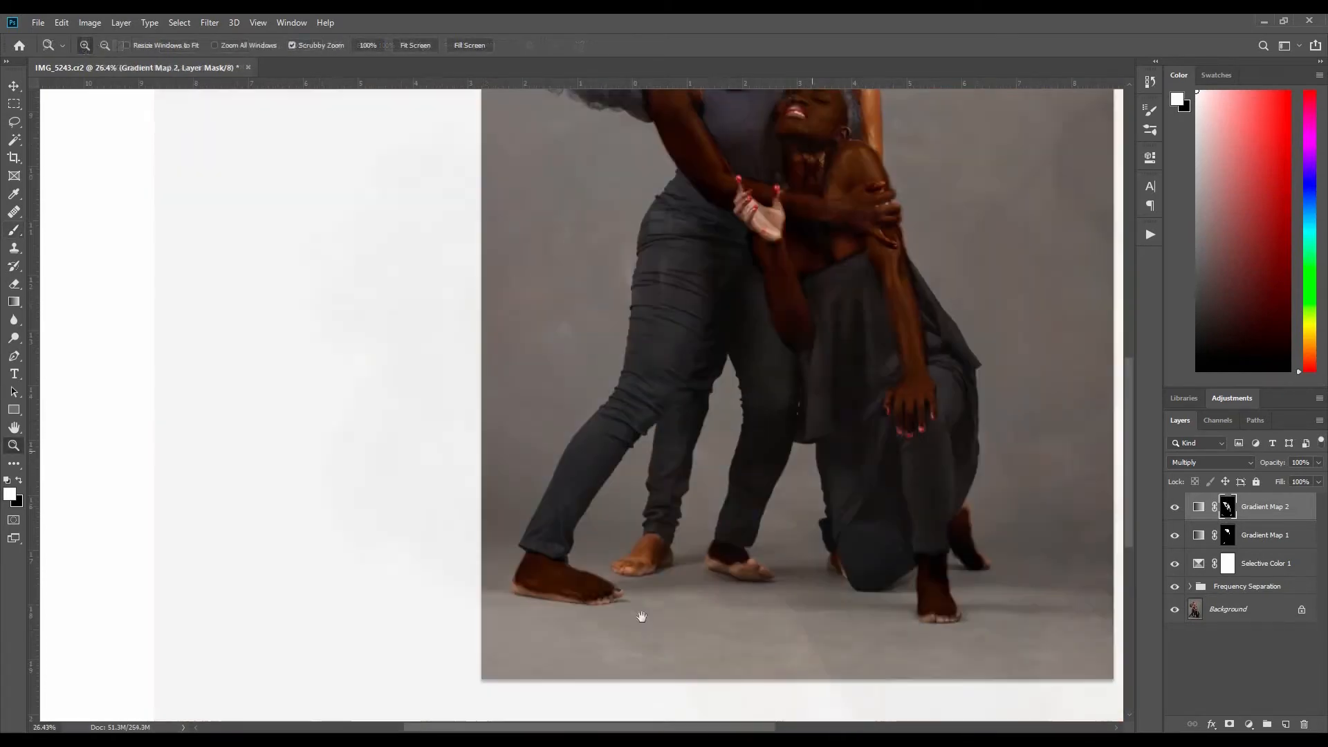
pyautogui.scroll(3, 637, 614)
pyautogui.moveTo(643, 622); pyautogui.dragTo(645, 711)
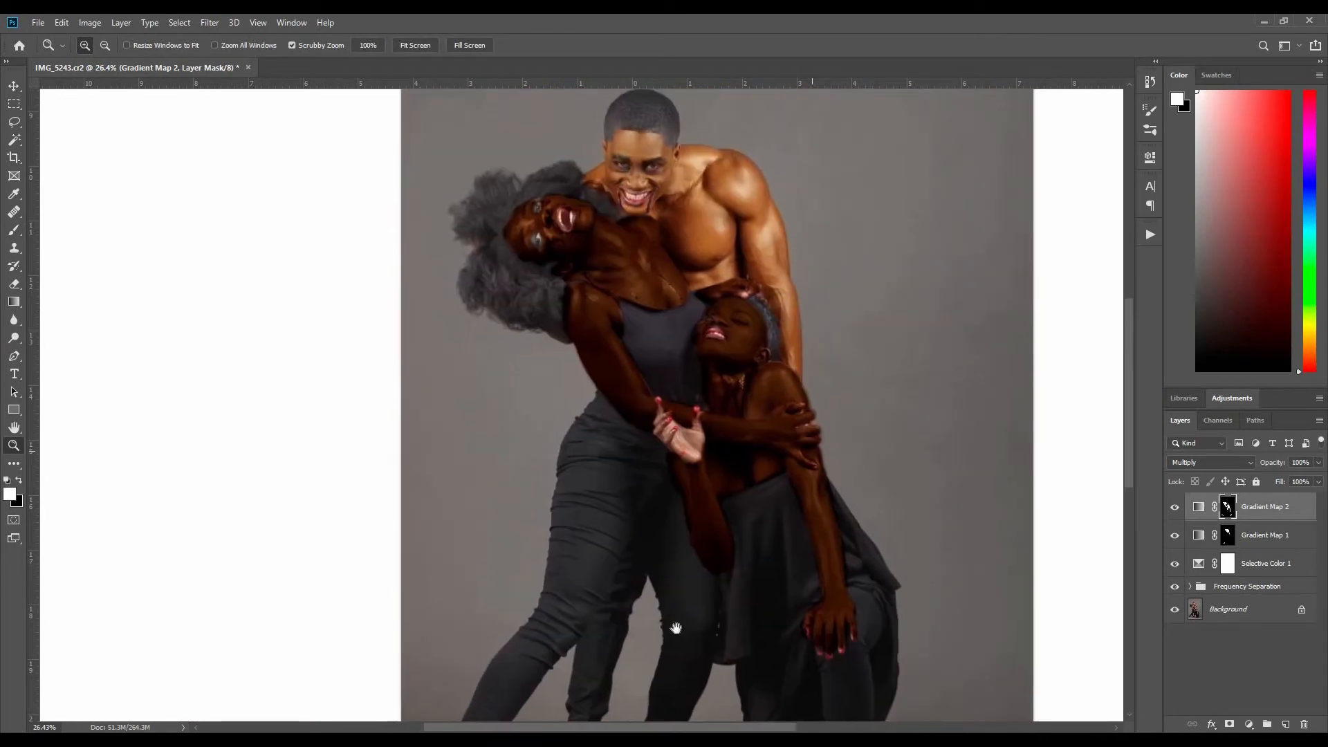
pyautogui.moveTo(804, 441); pyautogui.dragTo(749, 460)
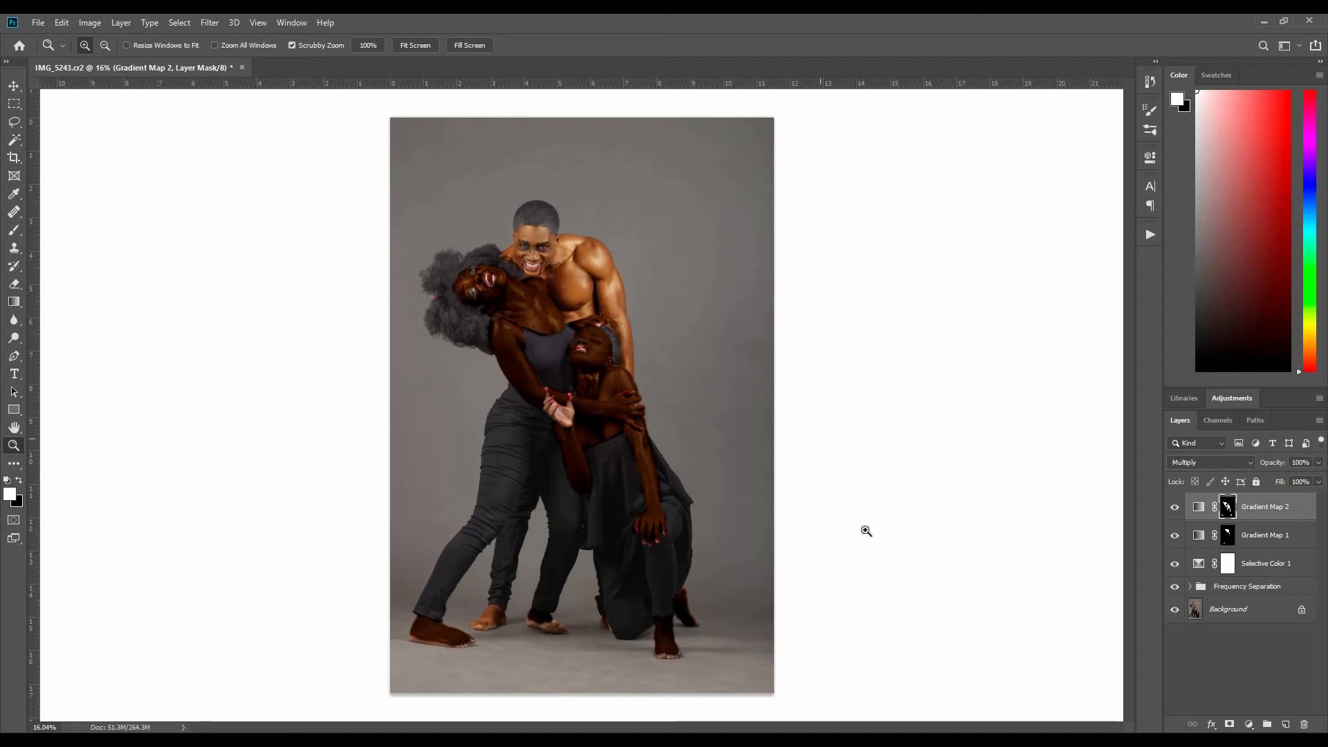
# Step: Refine the Gradient Map 2 mask around the kneeling woman's neck and shoulder with a 50 px white brush
pyautogui.hotkey('ctrl', '+')
pyautogui.hotkey('ctrl', '+')
pyautogui.hotkey('ctrl', '+')
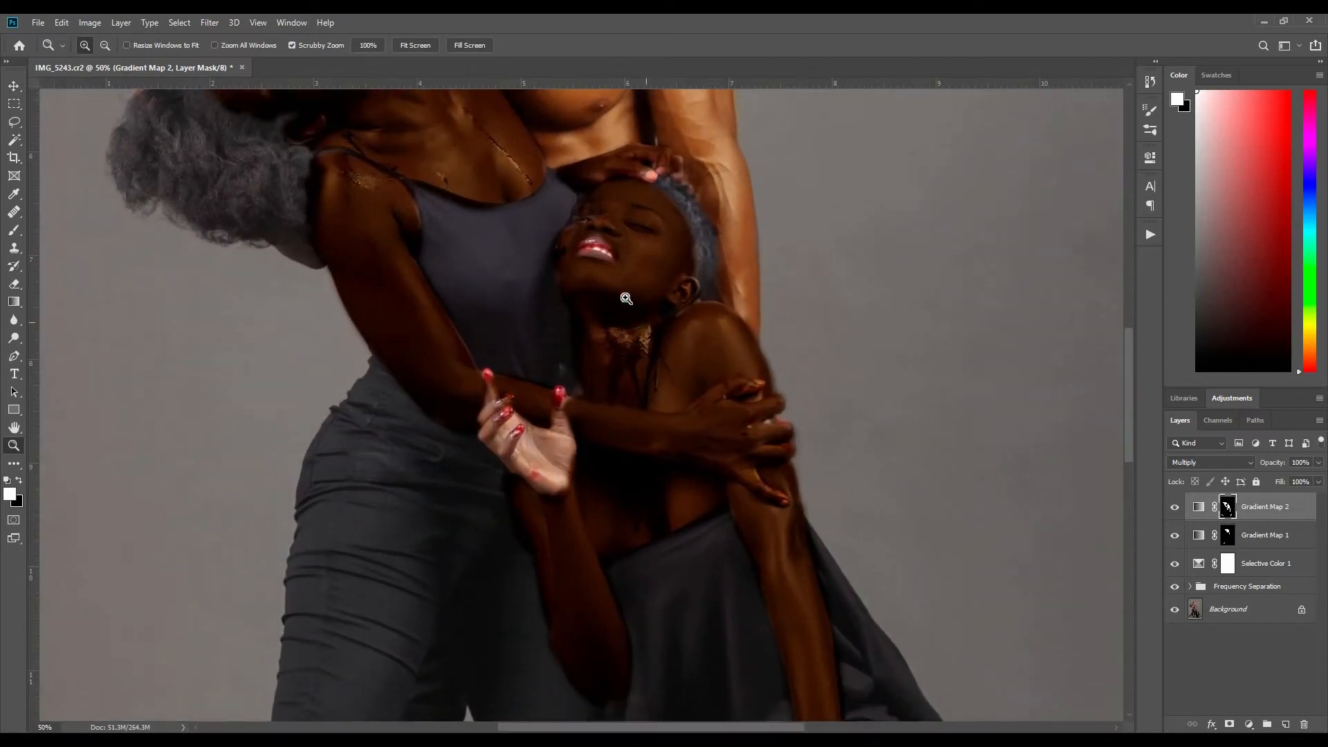
pyautogui.moveTo(658, 274); pyautogui.dragTo(744, 325)
pyautogui.press('b')
pyautogui.press('[')
pyautogui.press('[')
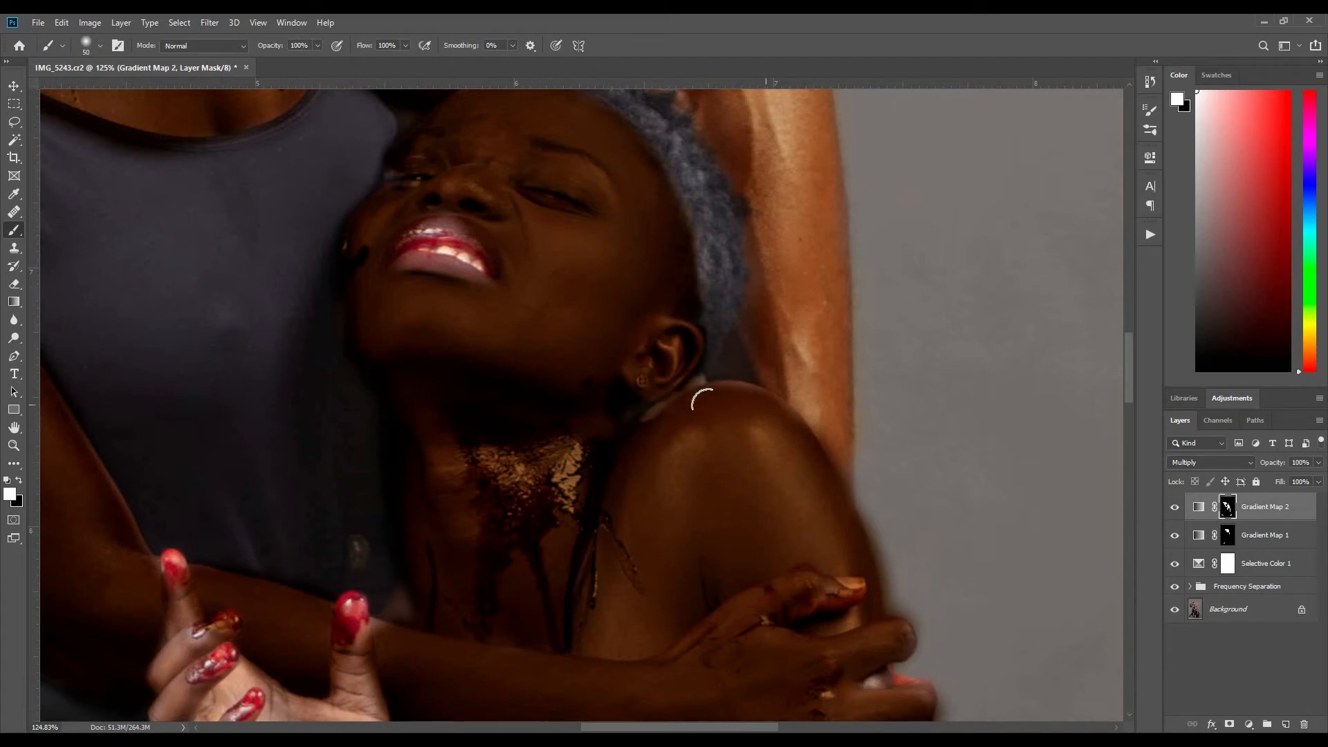
pyautogui.press('z')
pyautogui.hotkey('ctrl', '0')
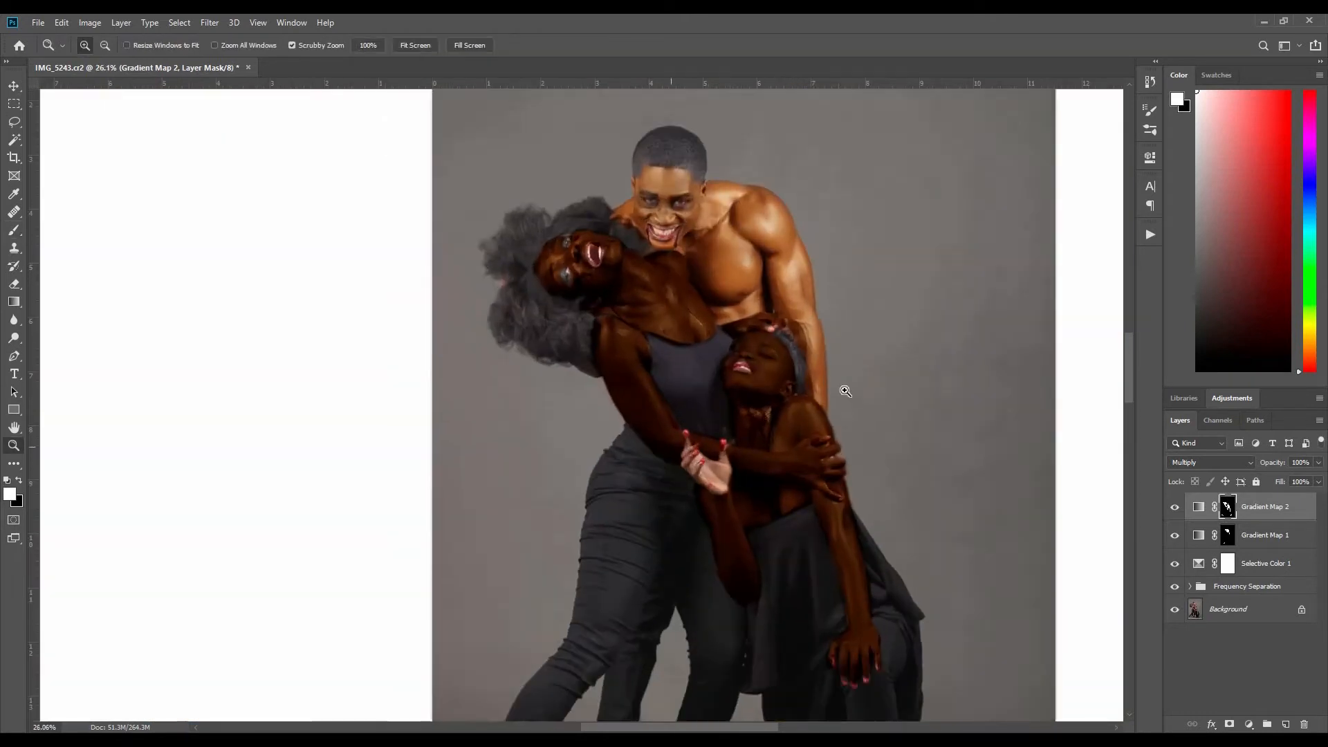
# Step: Lower the opacity of the Gradient Map 2 layer to 10%, comparing the skin with the layer hidden and shown
pyautogui.moveTo(676, 278); pyautogui.dragTo(796, 229)
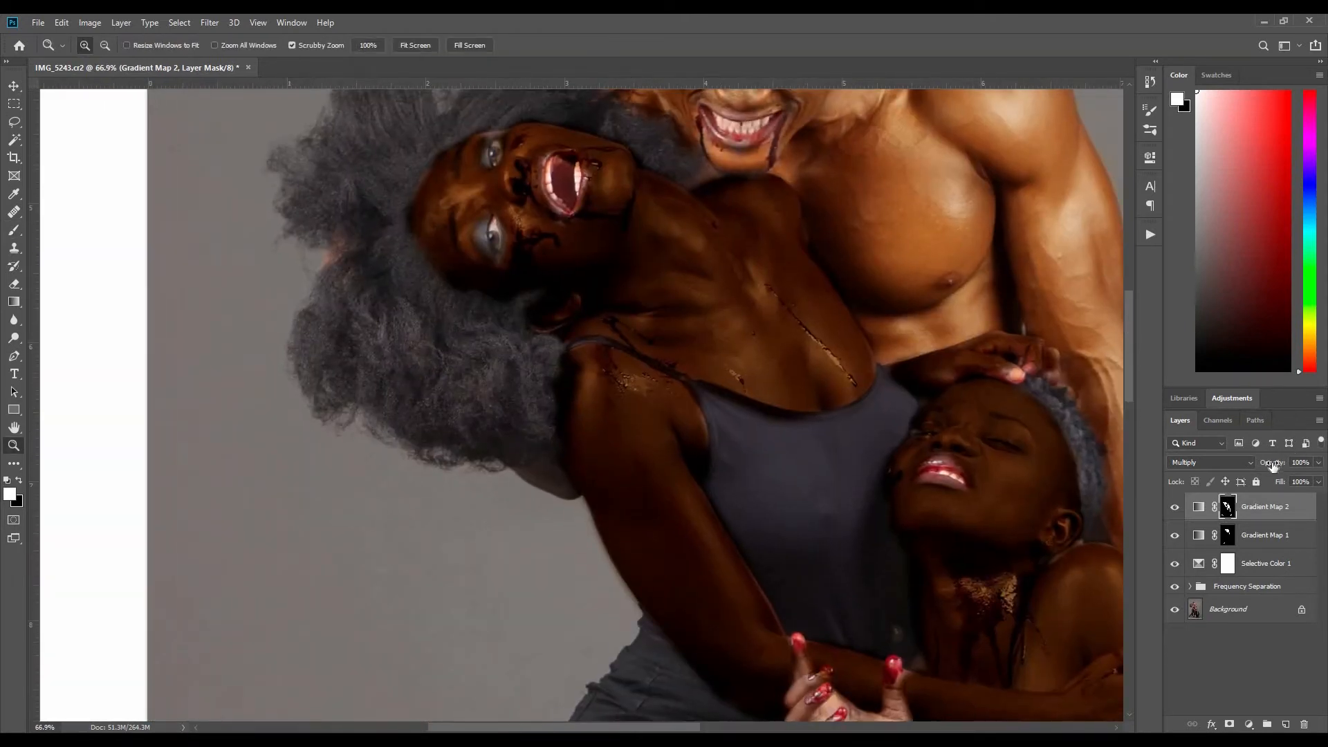
pyautogui.moveTo(1280, 463); pyautogui.dragTo(1269, 494)
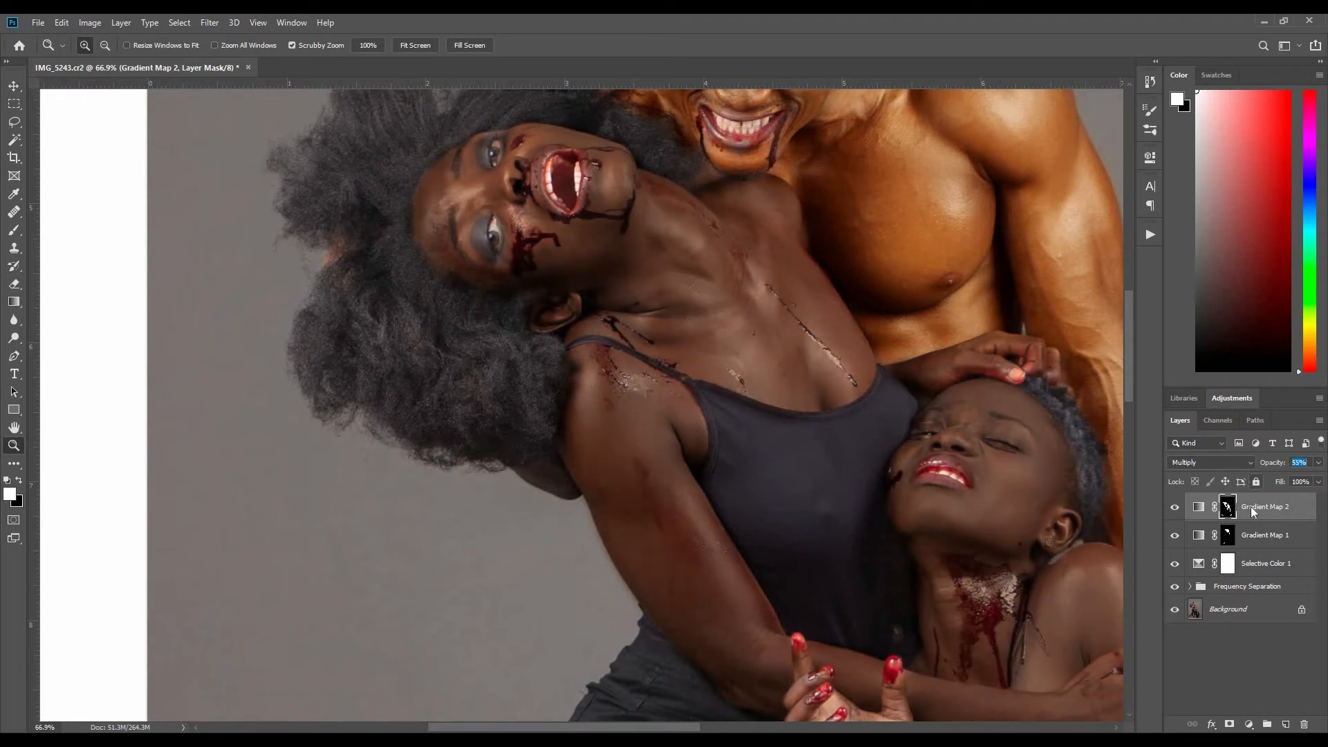
pyautogui.click(1269, 464)
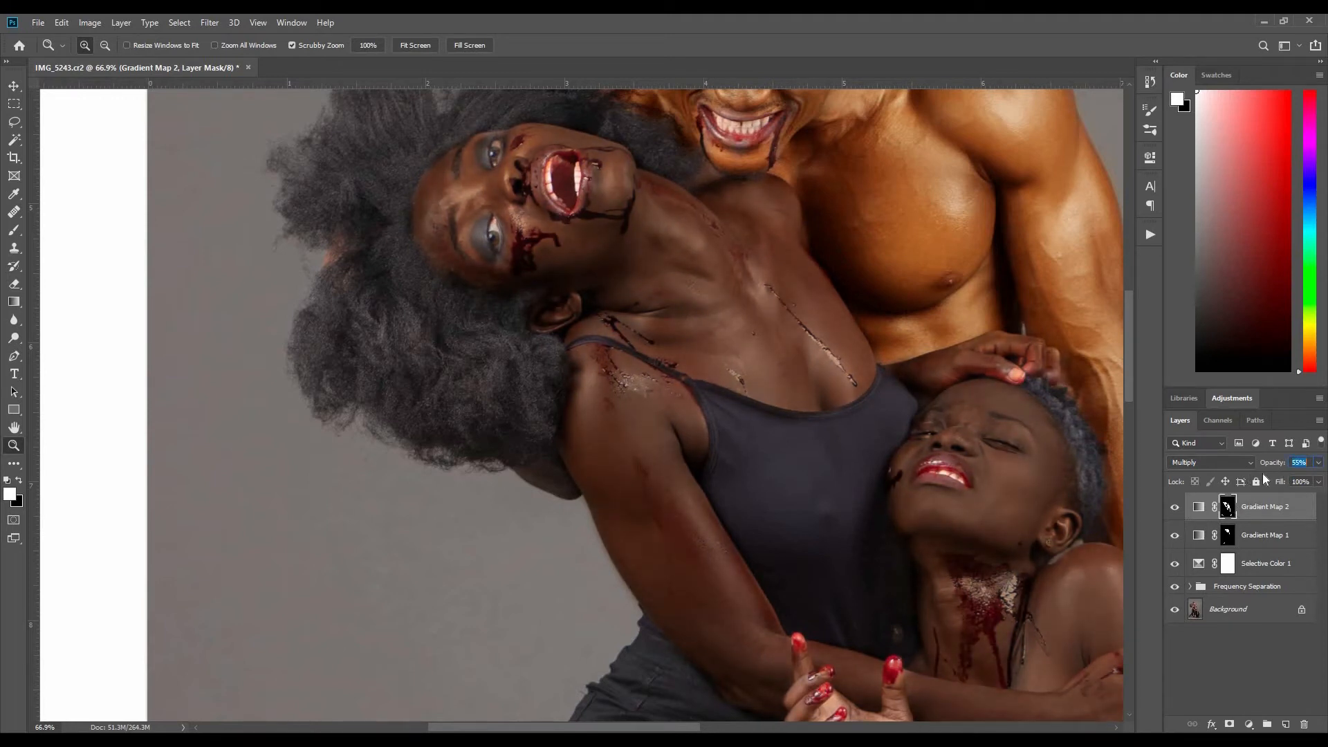
pyautogui.write('15')
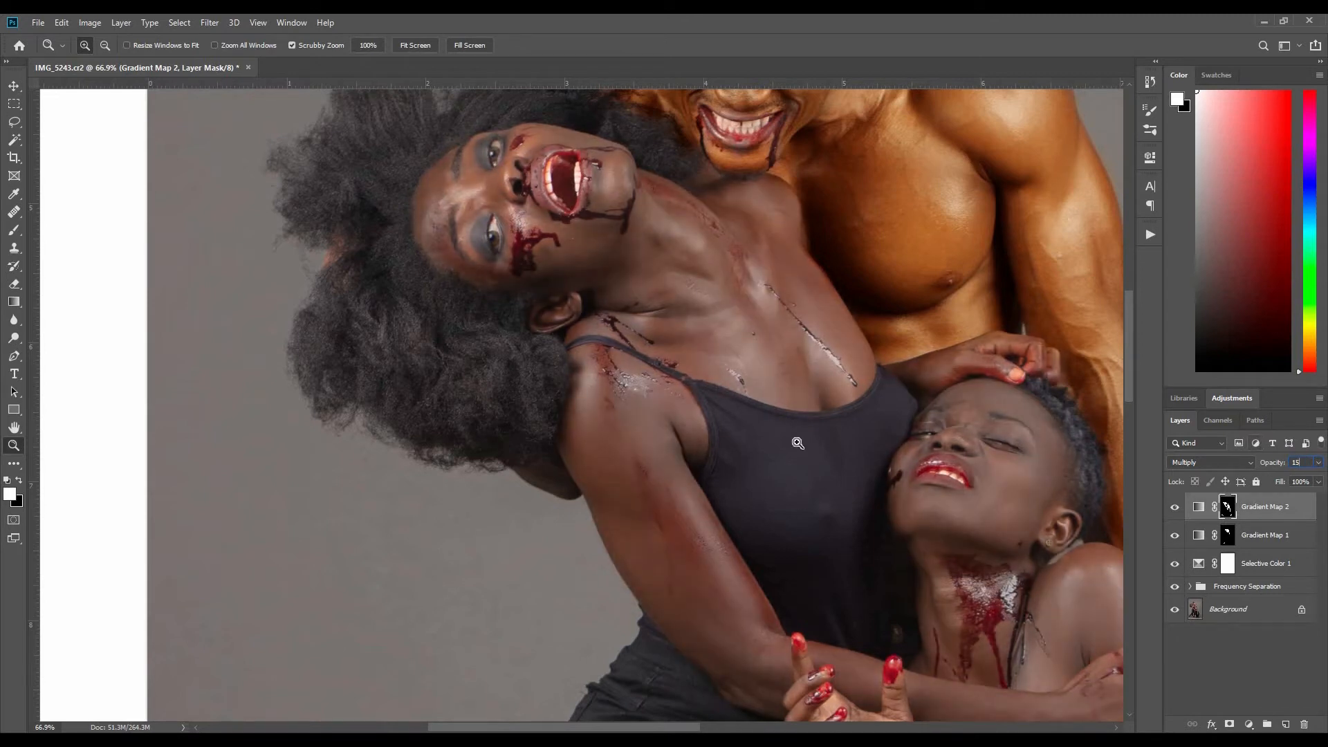
pyautogui.click(1175, 509)
pyautogui.click(1175, 508)
pyautogui.moveTo(1273, 465); pyautogui.dragTo(1278, 482)
pyautogui.click(1176, 514)
pyautogui.click(1177, 514)
# Step: Examine both women's skin tone up close and in full view with Gradient Map 2 hidden and shown
pyautogui.moveTo(999, 474); pyautogui.dragTo(927, 486)
pyautogui.moveTo(1029, 575); pyautogui.dragTo(774, 516)
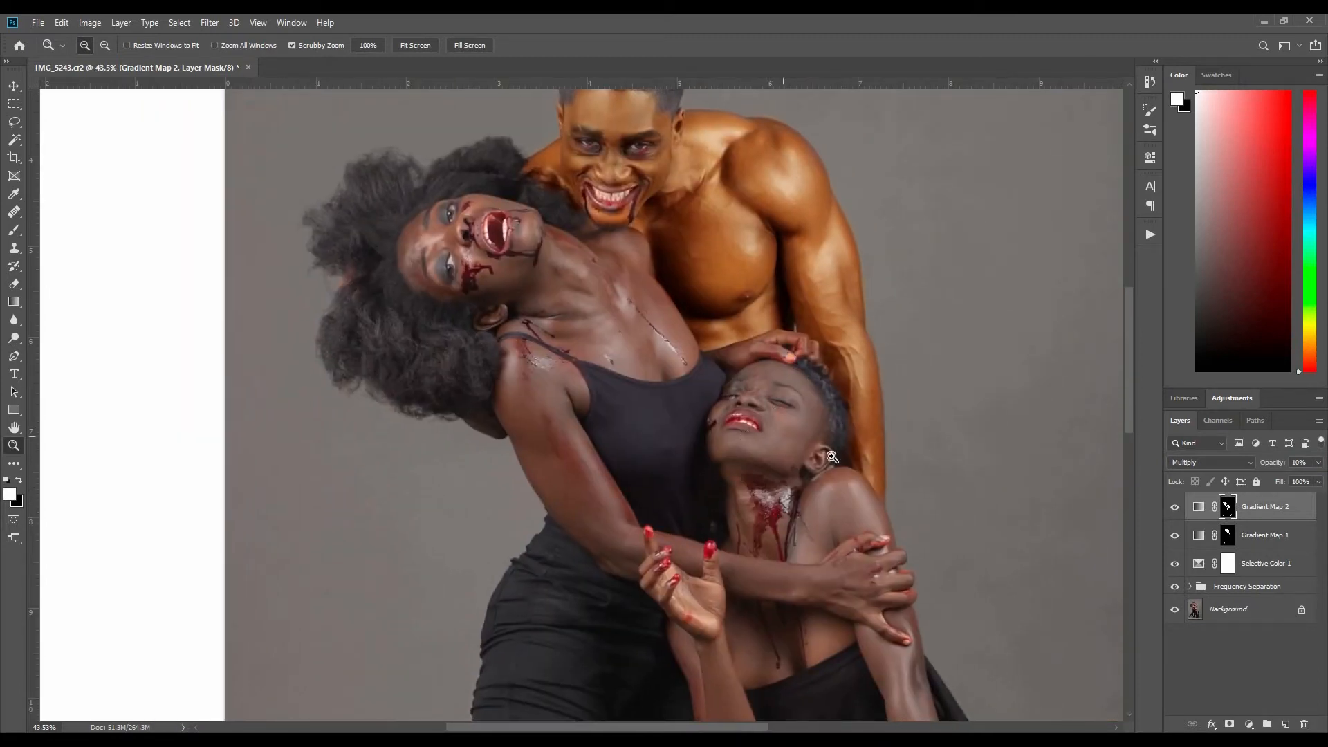
pyautogui.moveTo(816, 478); pyautogui.dragTo(715, 475)
pyautogui.moveTo(557, 384); pyautogui.dragTo(583, 383)
pyautogui.moveTo(583, 382); pyautogui.dragTo(648, 365)
pyautogui.moveTo(628, 286); pyautogui.dragTo(670, 313)
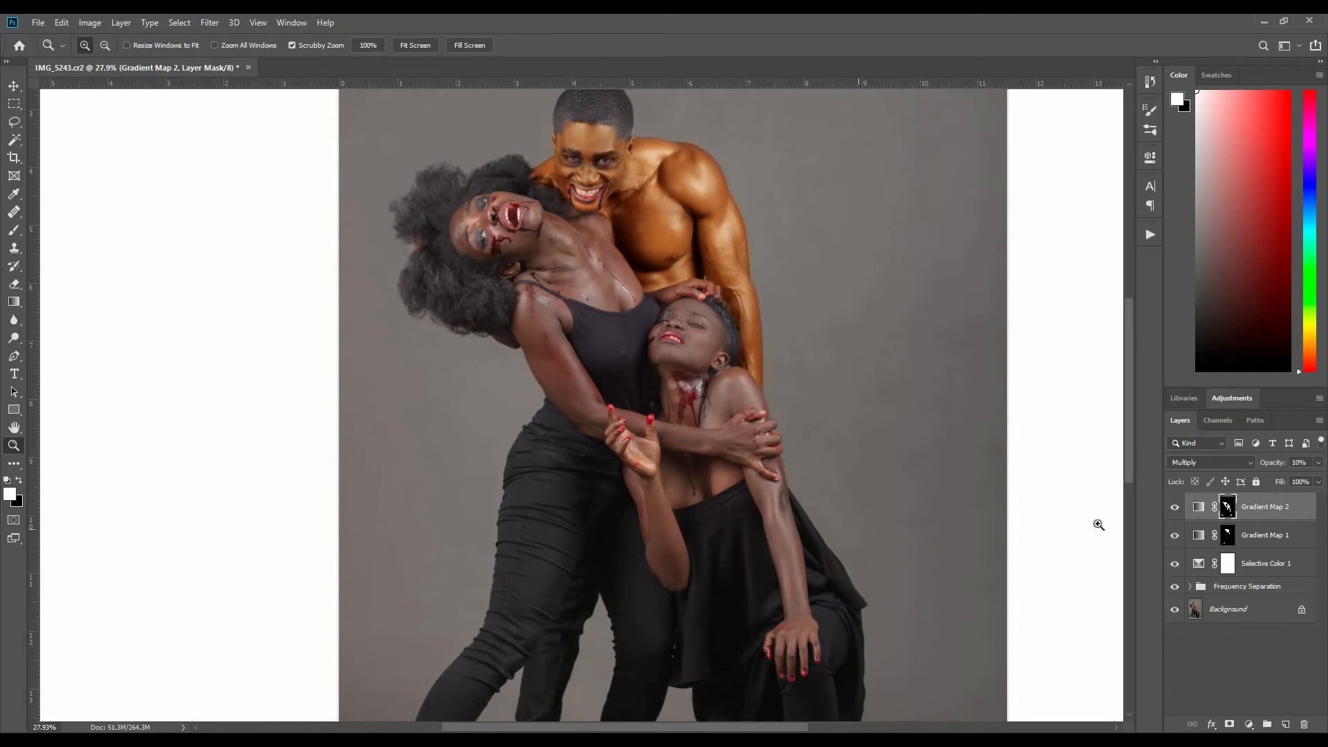
pyautogui.click(1175, 508)
pyautogui.click(1175, 508)
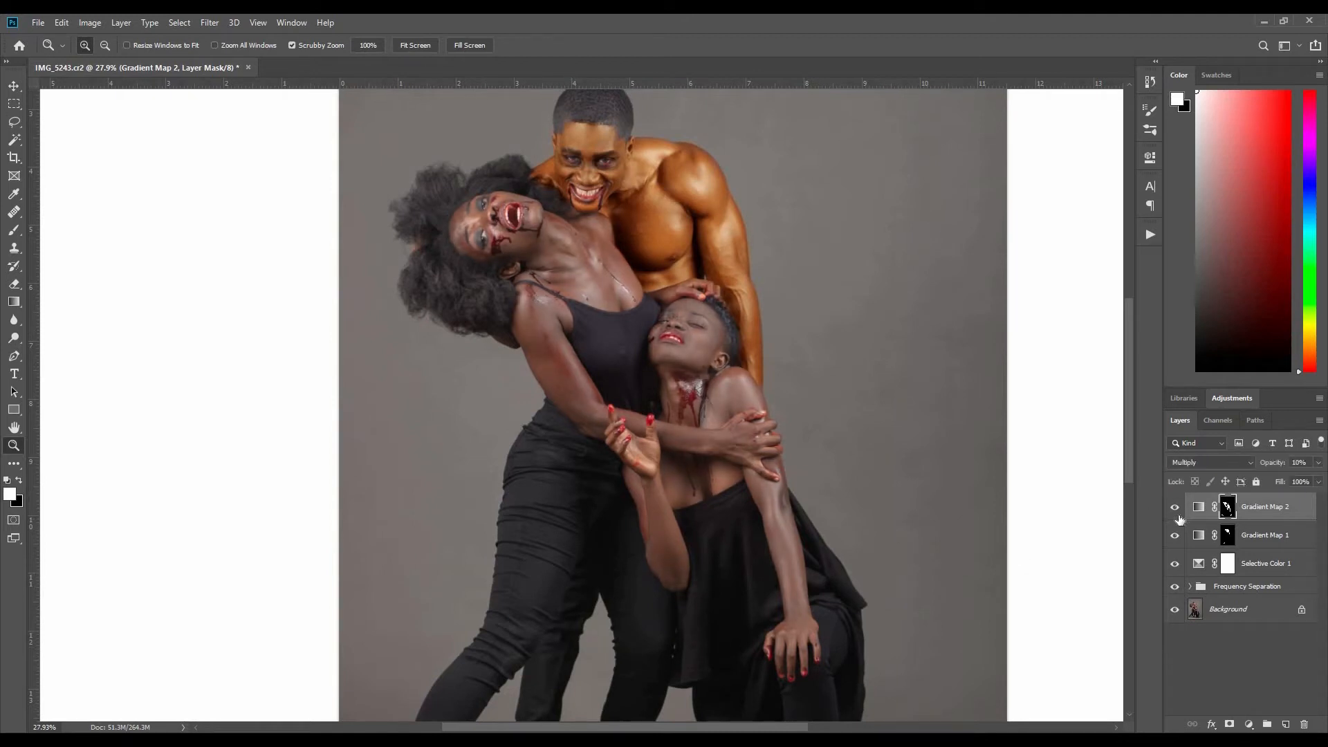
pyautogui.click(1175, 507)
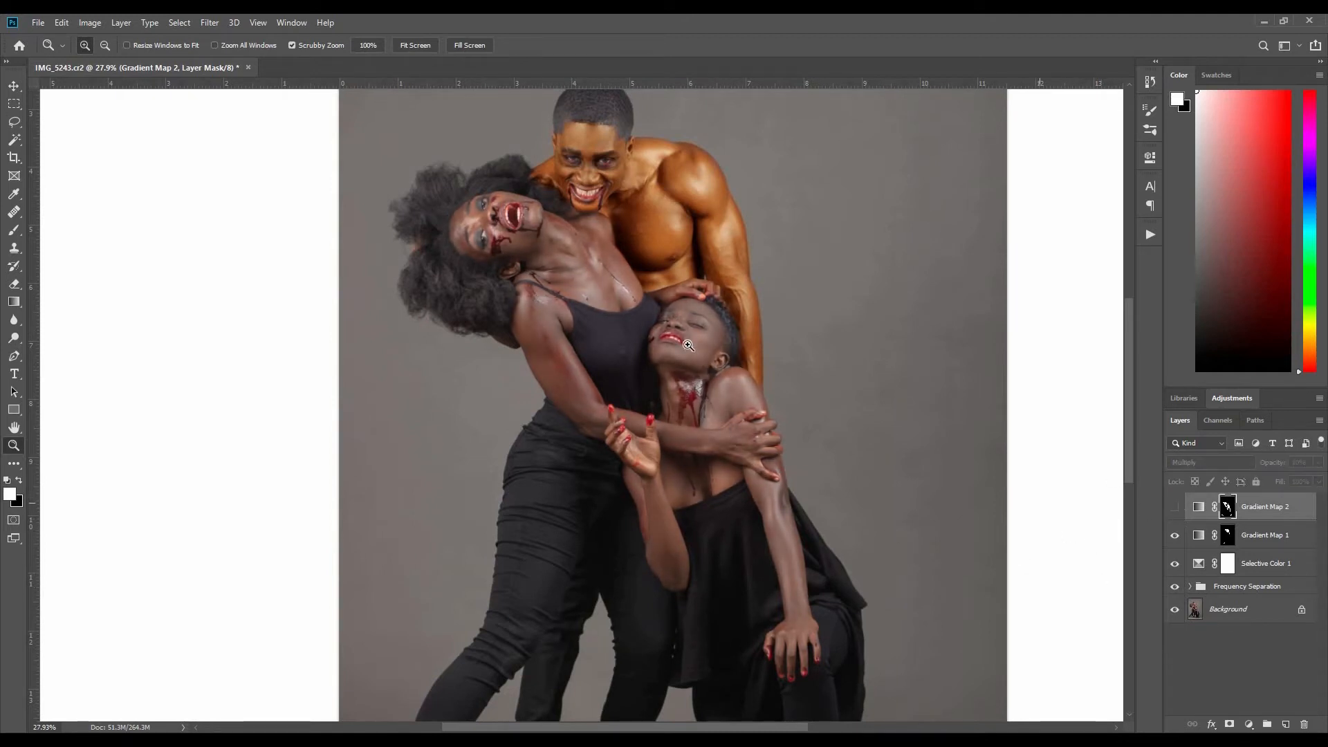
pyautogui.click(1176, 508)
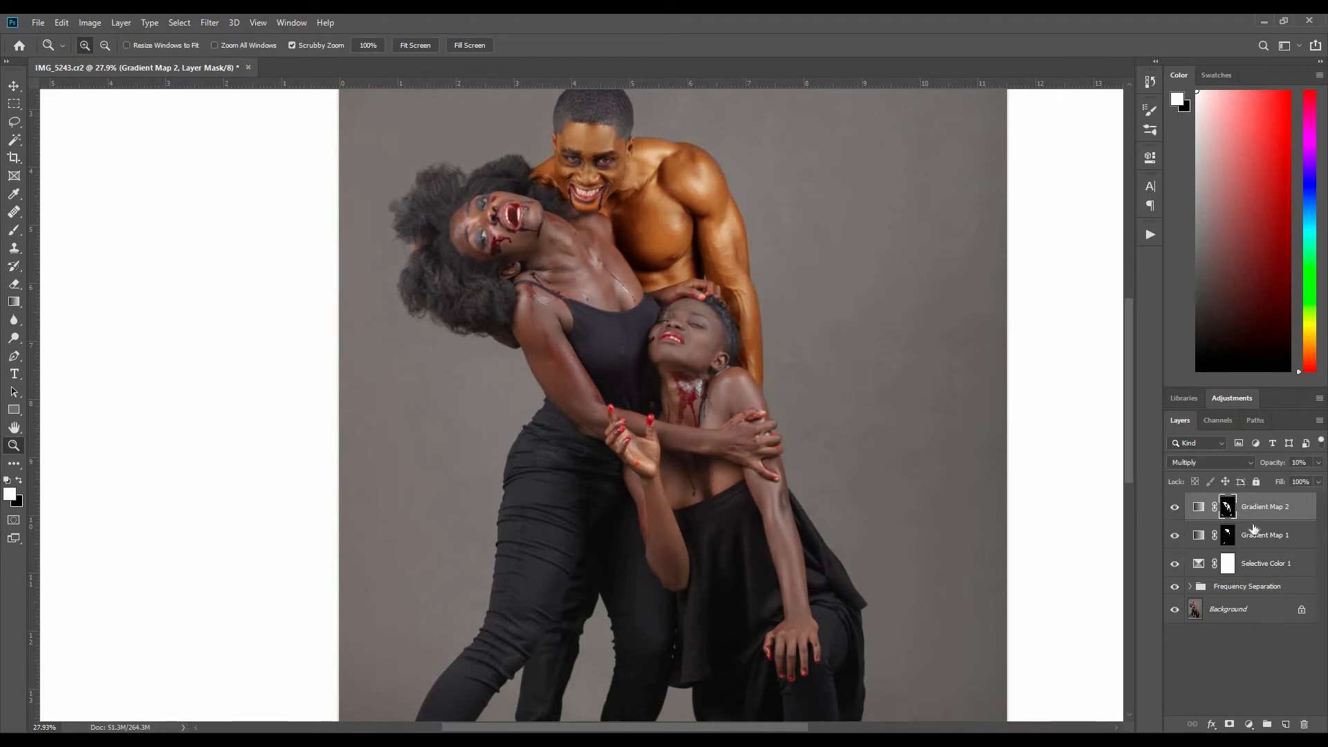
# Step: Lower the opacity of the Gradient Map 1 layer to 17% and compare the man's skin with and without it
pyautogui.click(1270, 543)
pyautogui.moveTo(1274, 467); pyautogui.dragTo(1159, 541)
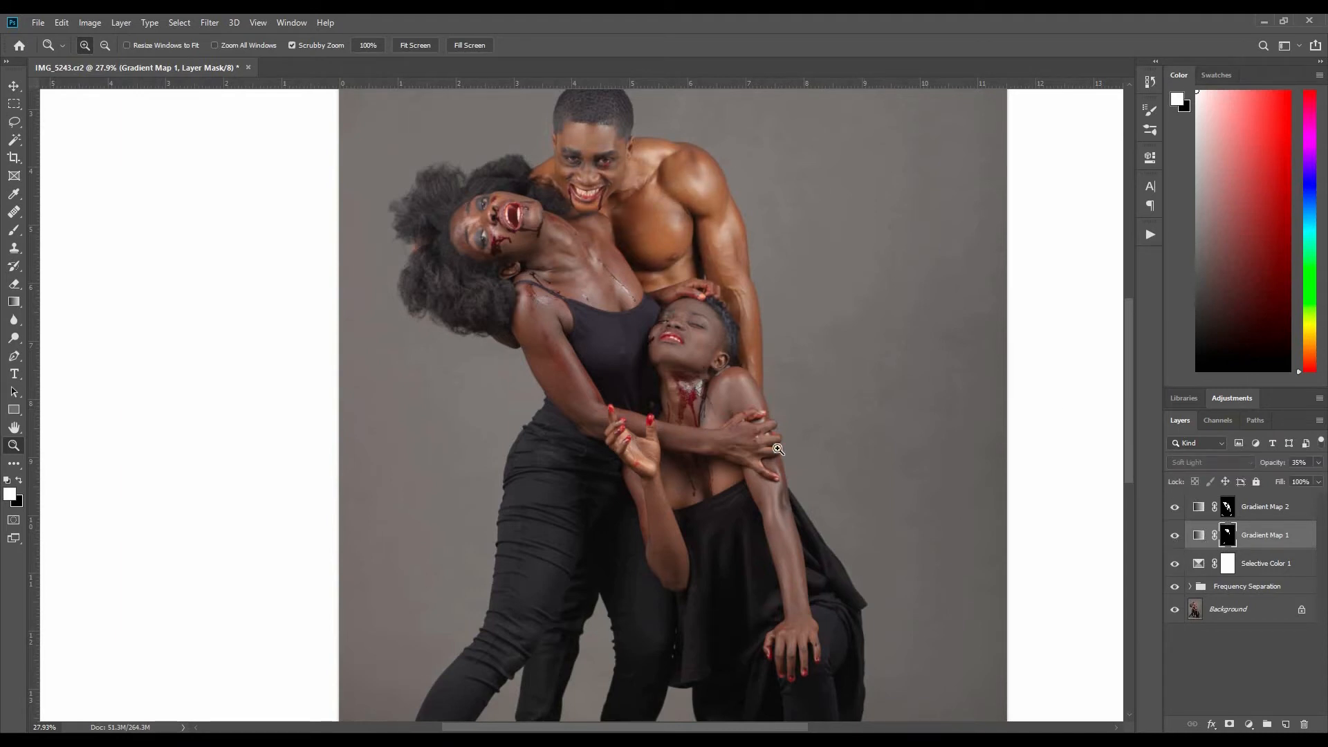
pyautogui.keyDown('alt'); pyautogui.click(715, 438); pyautogui.keyUp('alt')
pyautogui.moveTo(715, 438); pyautogui.dragTo(722, 435)
pyautogui.moveTo(620, 351); pyautogui.dragTo(668, 399)
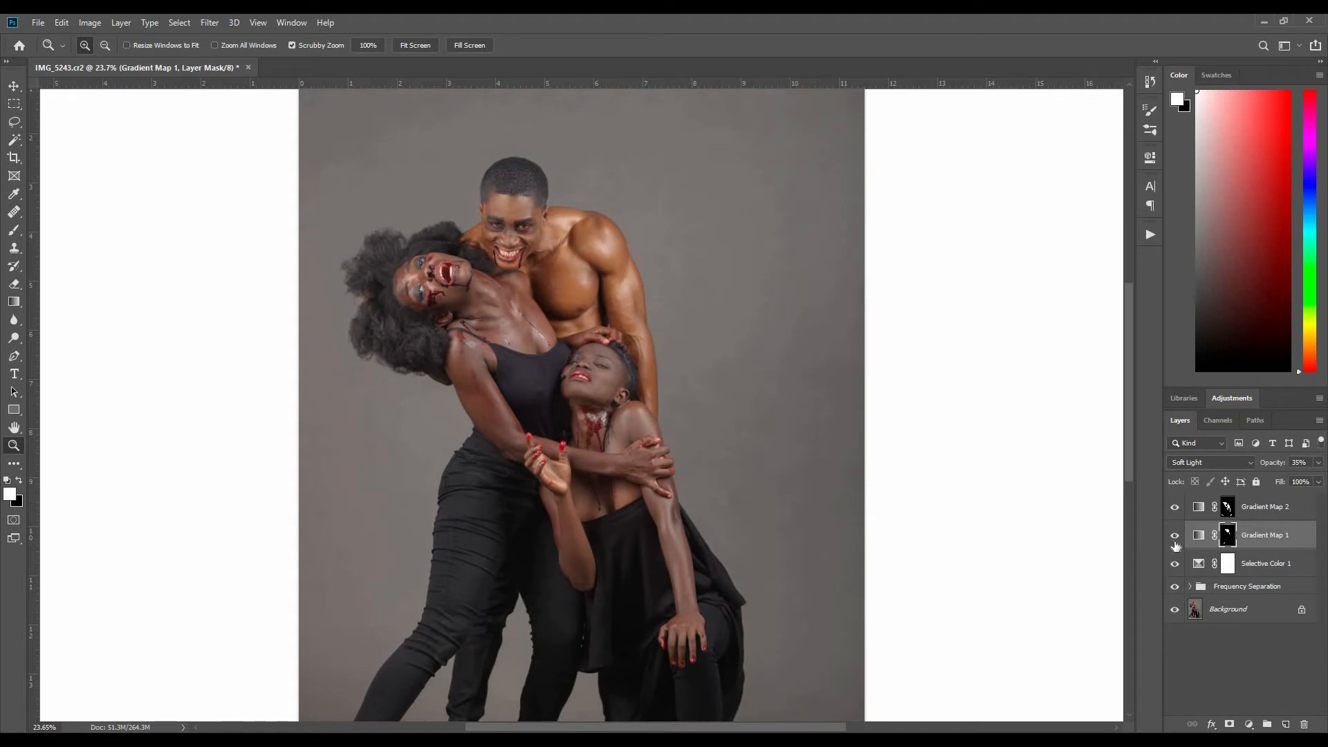
pyautogui.moveTo(1285, 467); pyautogui.dragTo(1268, 473)
pyautogui.click(1179, 541)
pyautogui.click(1177, 541)
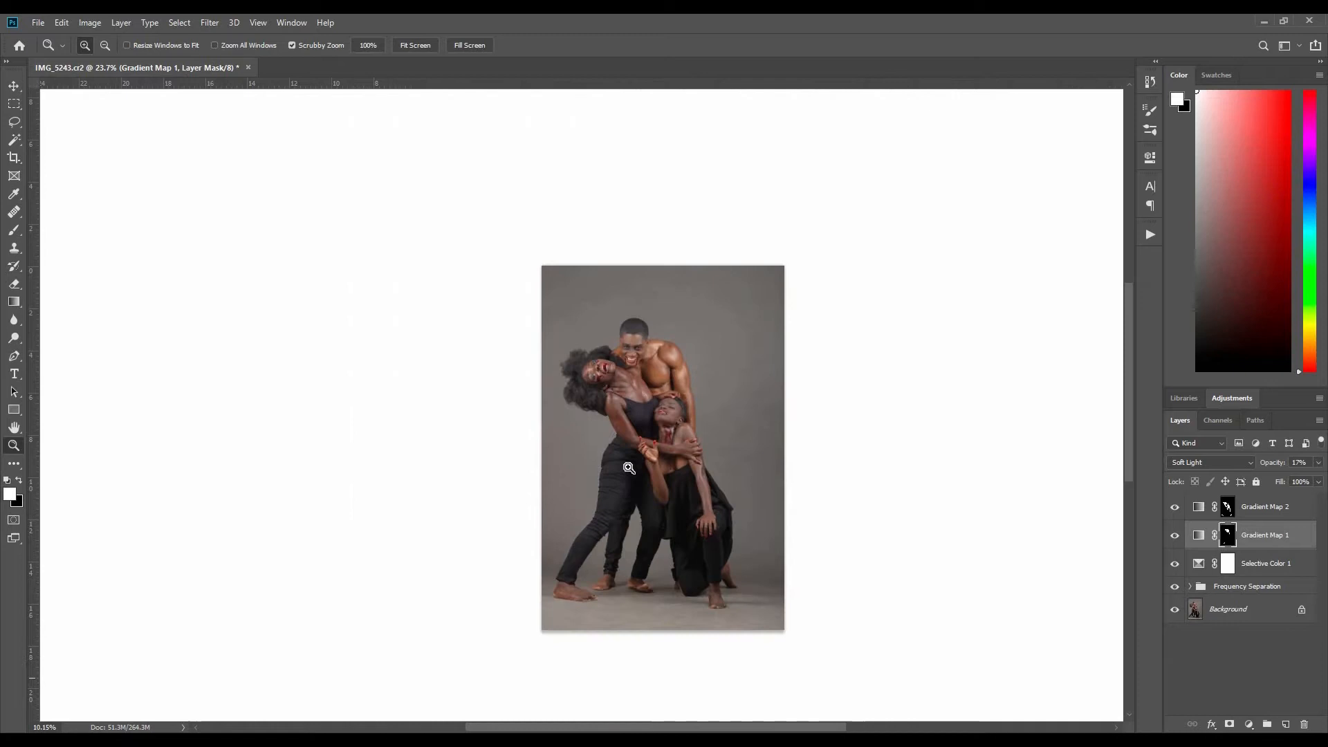
# Step: Add a Levels adjustment layer above Gradient Map 2 and set its black input level to 18
pyautogui.moveTo(724, 439); pyautogui.dragTo(629, 437)
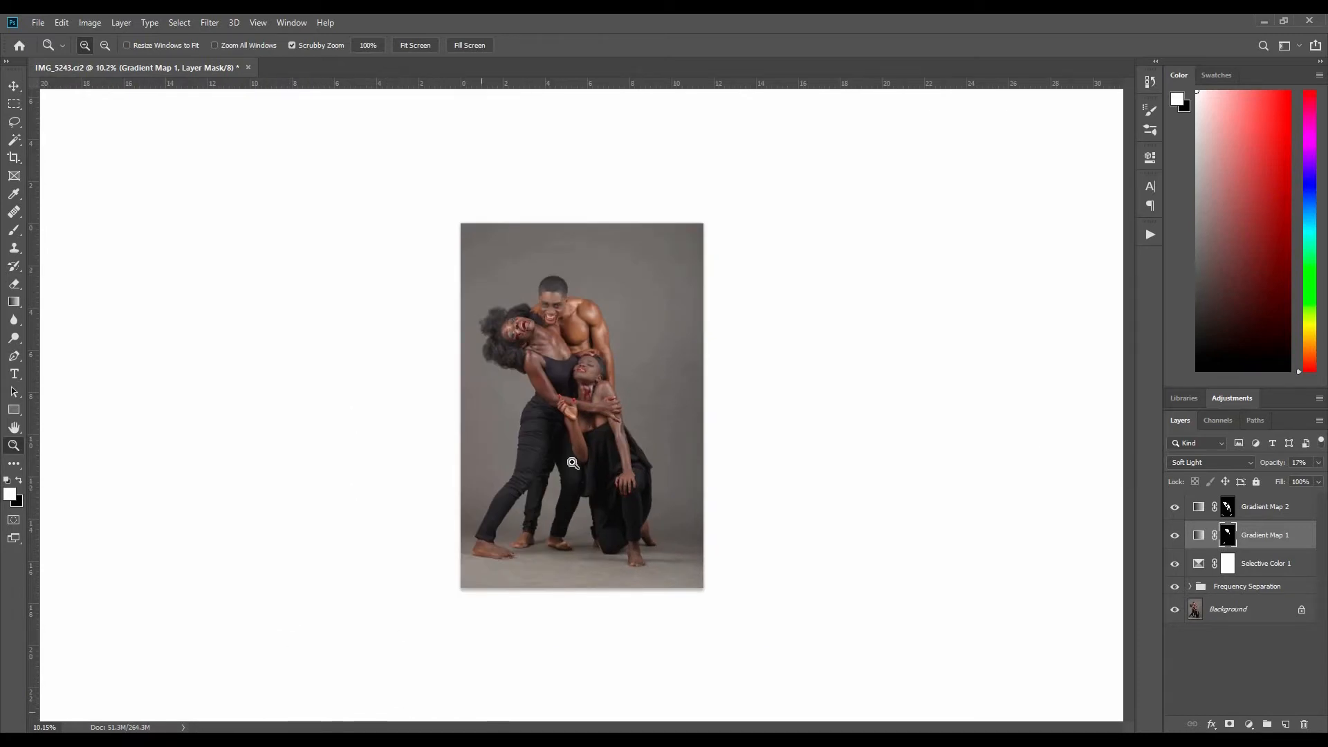
pyautogui.moveTo(574, 343); pyautogui.dragTo(623, 341)
pyautogui.moveTo(517, 297); pyautogui.dragTo(662, 436)
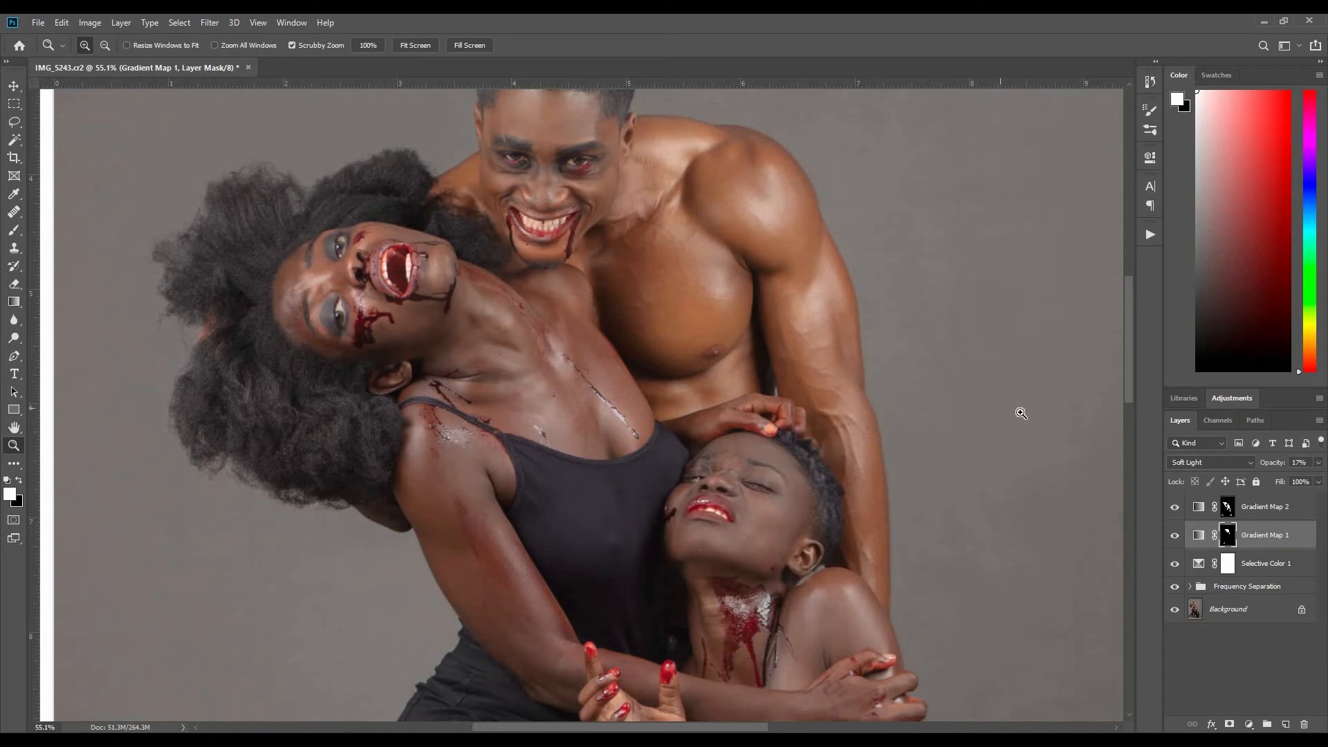
pyautogui.click(1275, 512)
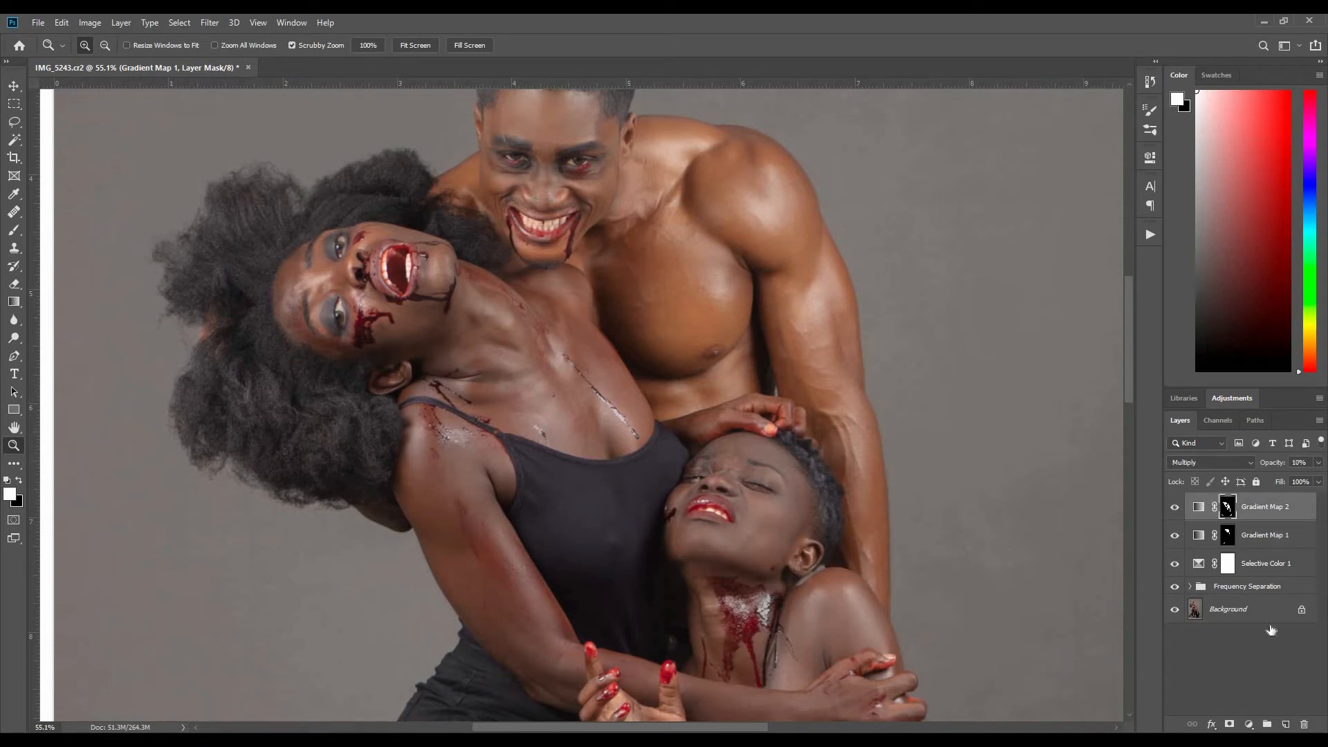
pyautogui.click(1248, 724)
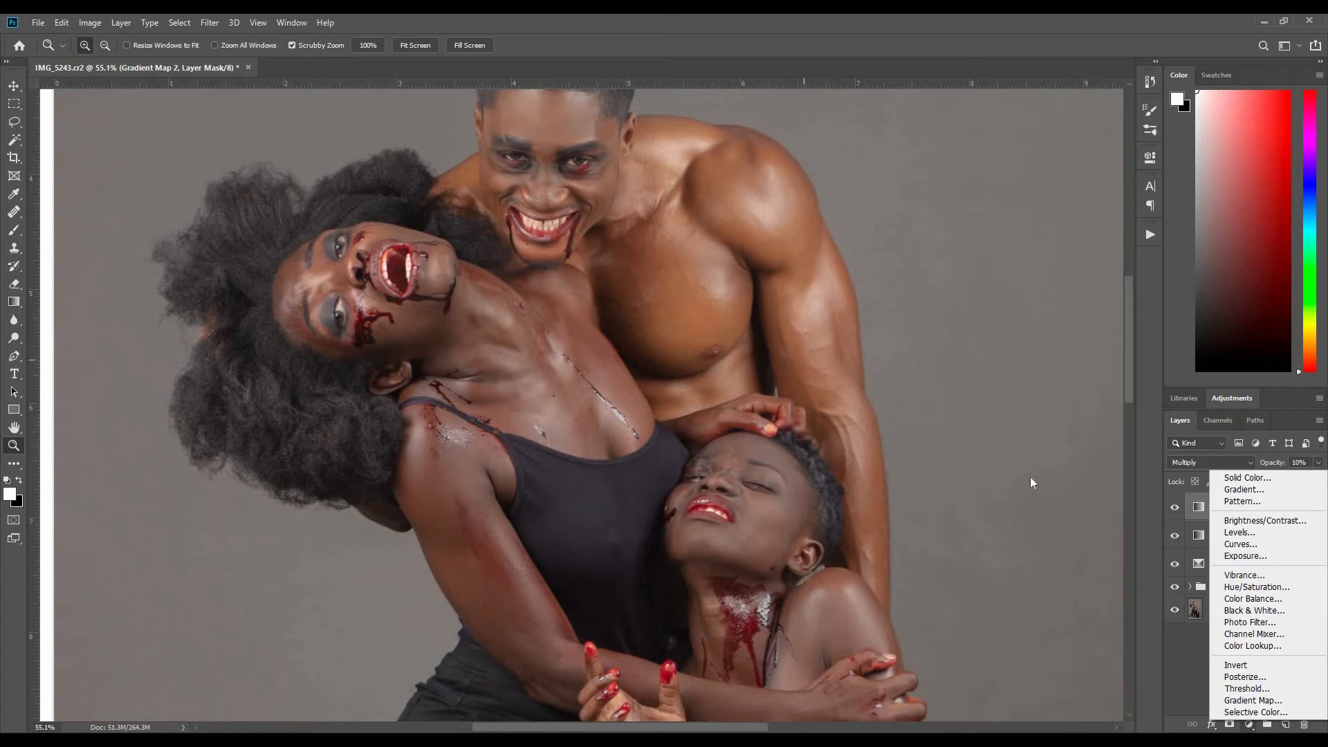
pyautogui.click(1237, 538)
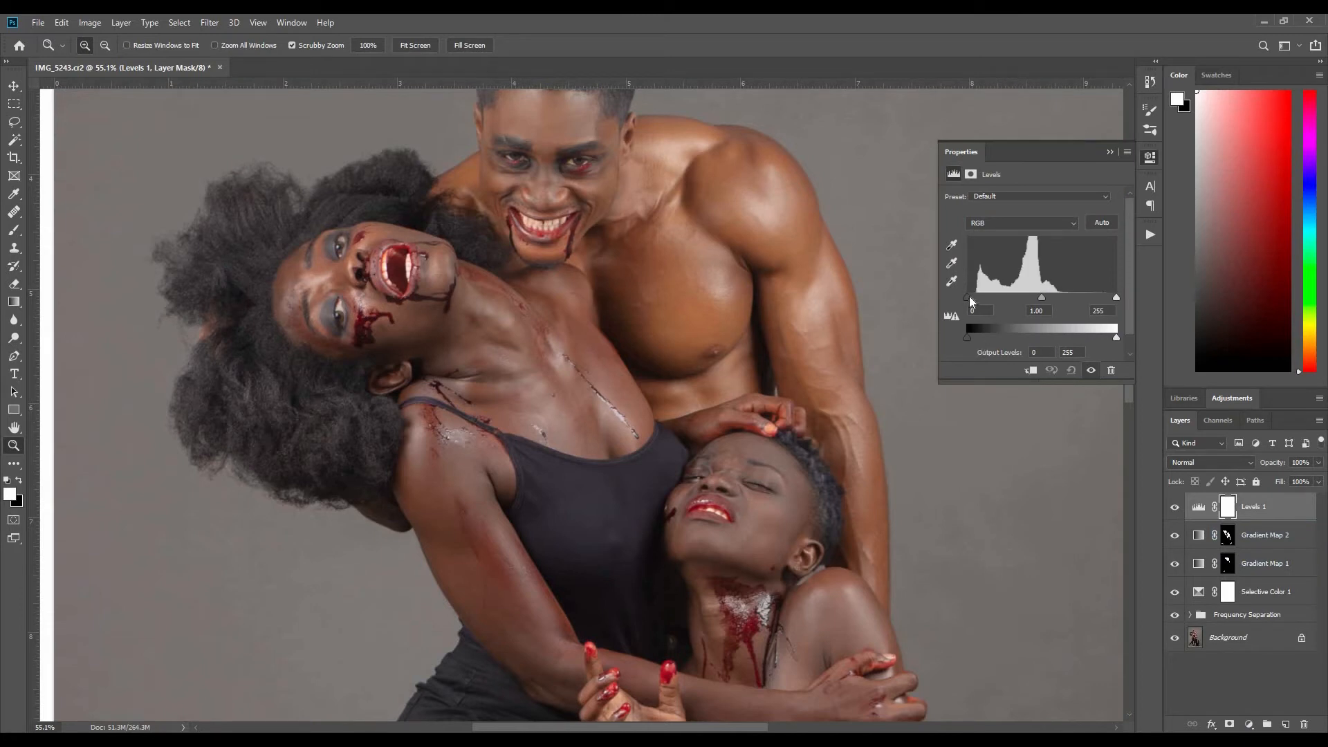
pyautogui.moveTo(969, 297); pyautogui.dragTo(978, 300)
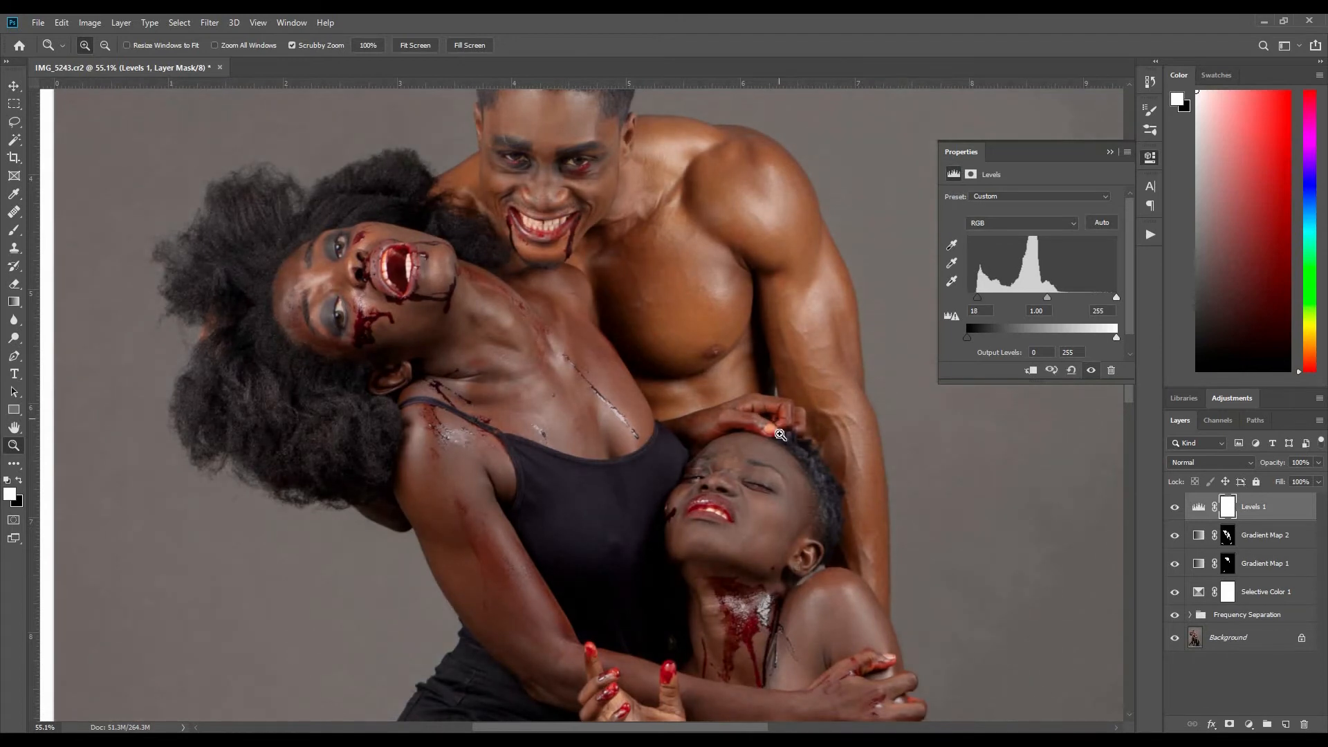
# Step: Examine the contrast on the three models with the Levels layer hidden and shown
pyautogui.moveTo(784, 431); pyautogui.dragTo(681, 459)
pyautogui.moveTo(814, 486); pyautogui.dragTo(688, 418)
pyautogui.click(1175, 508)
pyautogui.click(1175, 508)
pyautogui.moveTo(669, 499); pyautogui.dragTo(593, 478)
pyautogui.moveTo(513, 259); pyautogui.dragTo(705, 346)
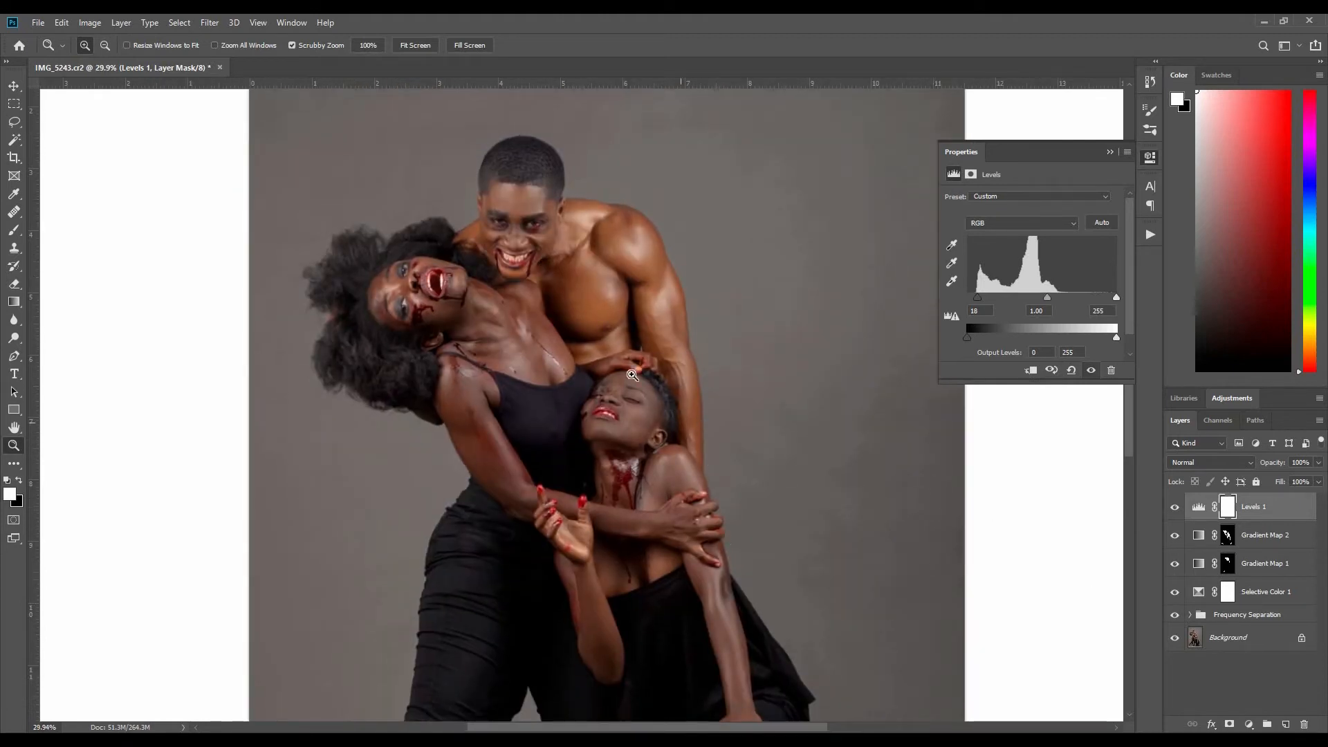
pyautogui.moveTo(515, 256)
pyautogui.mouseDown()
pyautogui.moveTo(500, 264)
pyautogui.moveTo(515, 265)
pyautogui.mouseUp()
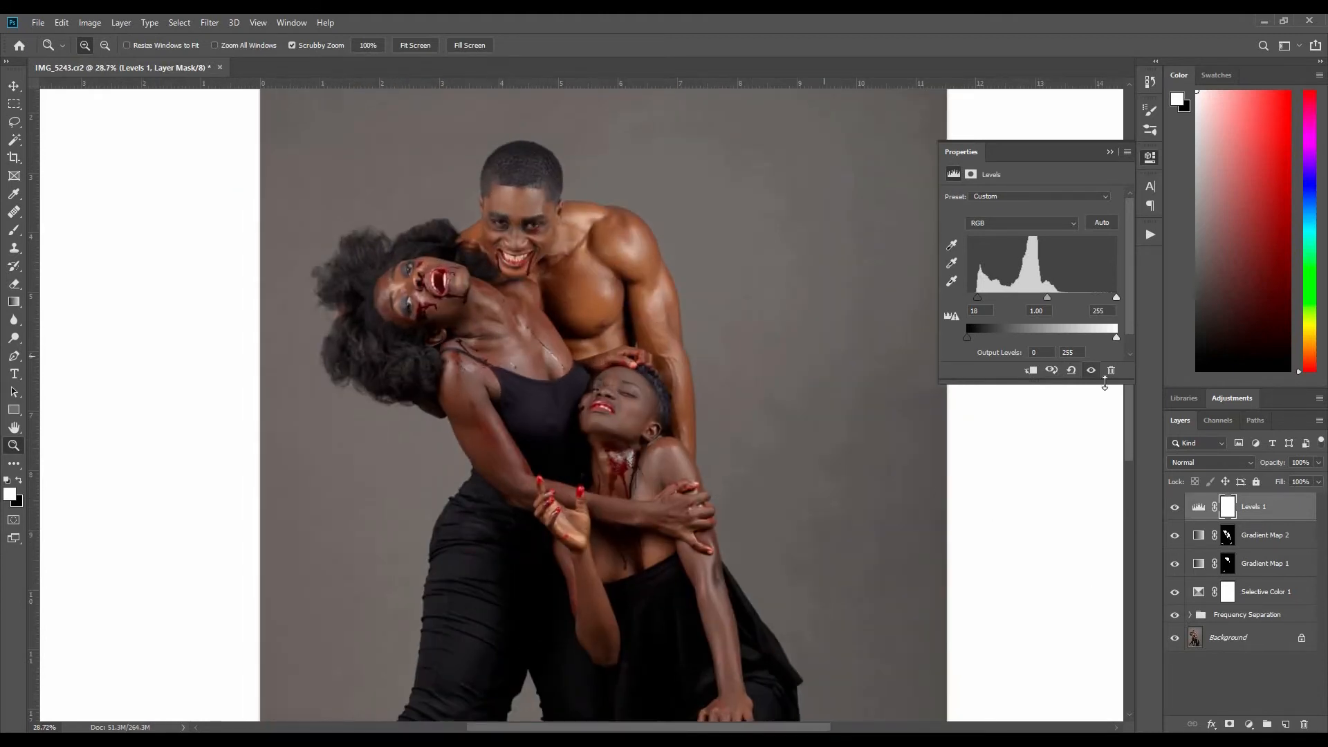
pyautogui.click(1091, 370)
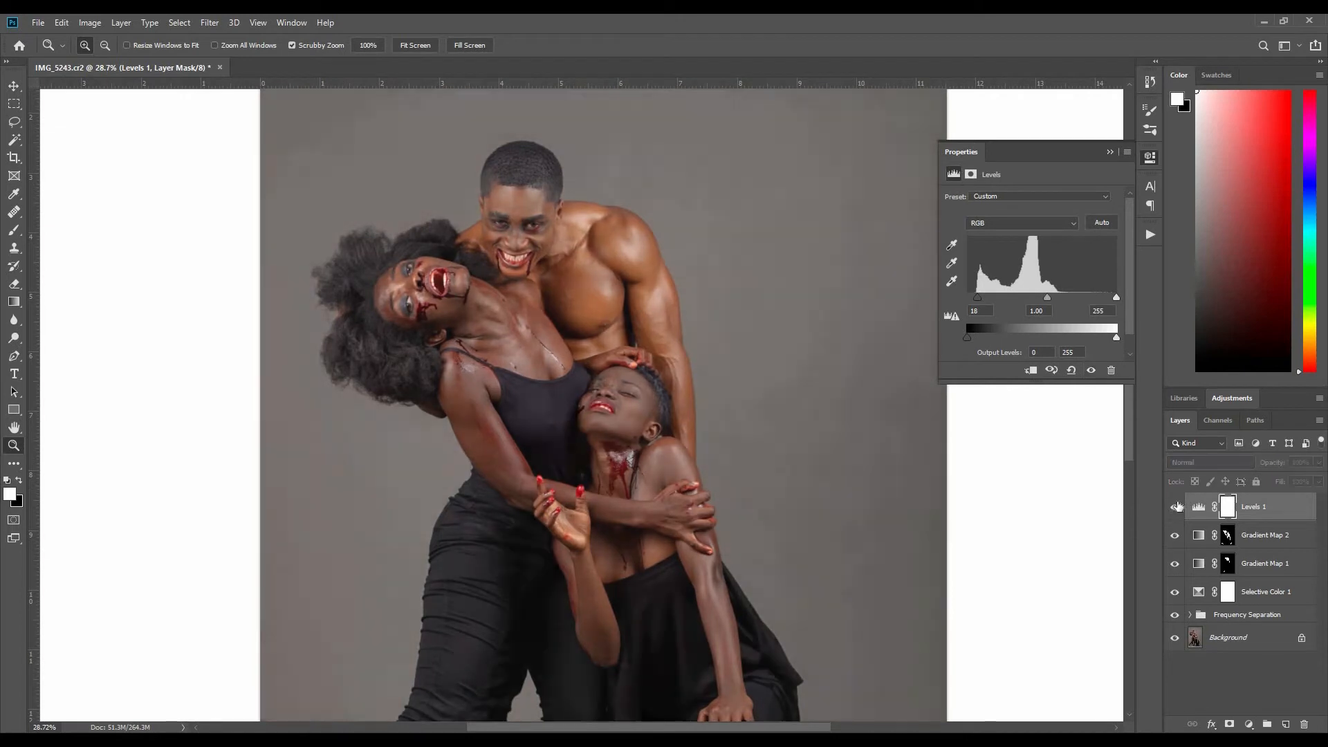
# Step: Show the Levels layer, set its white input level to 243 and compare the photo with and without it
pyautogui.click(1091, 370)
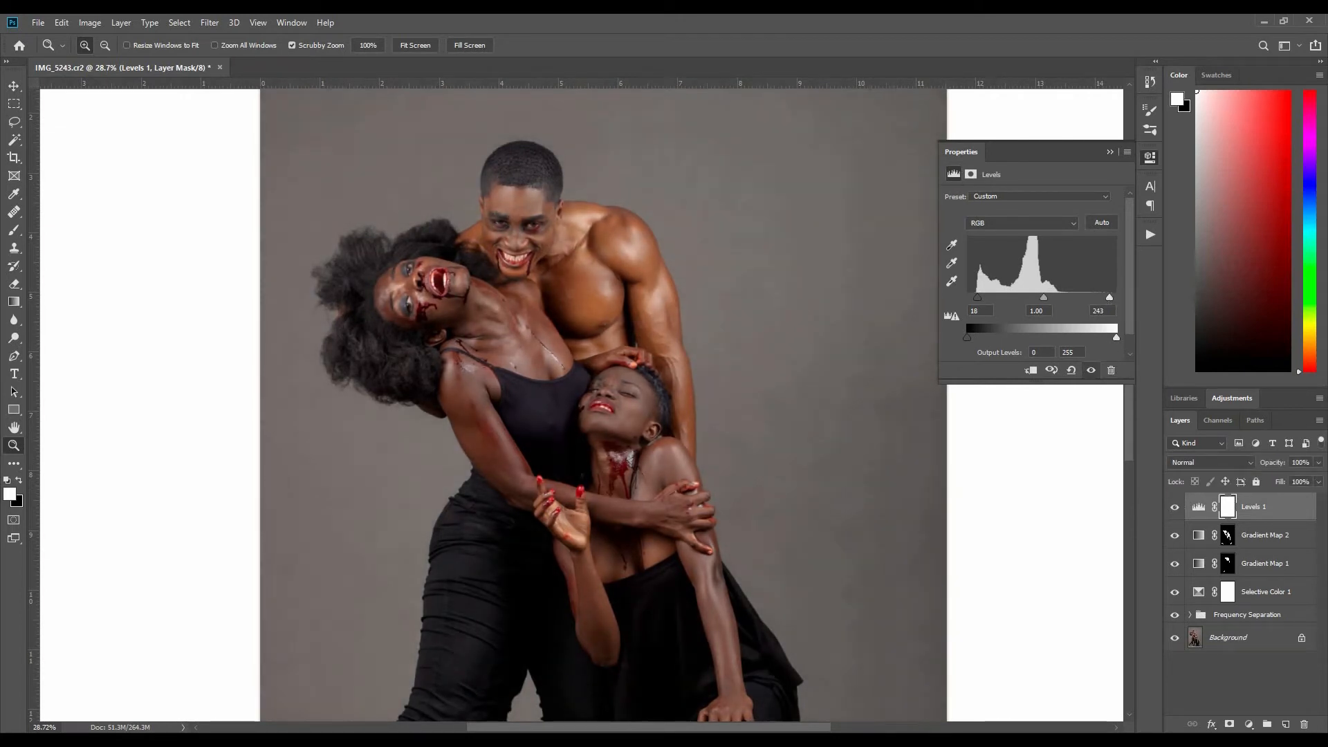
pyautogui.click(1176, 509)
pyautogui.click(1176, 509)
pyautogui.click(1176, 509)
pyautogui.click(1177, 509)
pyautogui.moveTo(755, 477); pyautogui.dragTo(700, 480)
pyautogui.moveTo(626, 510); pyautogui.dragTo(699, 513)
pyautogui.moveTo(803, 503); pyautogui.dragTo(769, 505)
pyautogui.moveTo(855, 476); pyautogui.dragTo(830, 477)
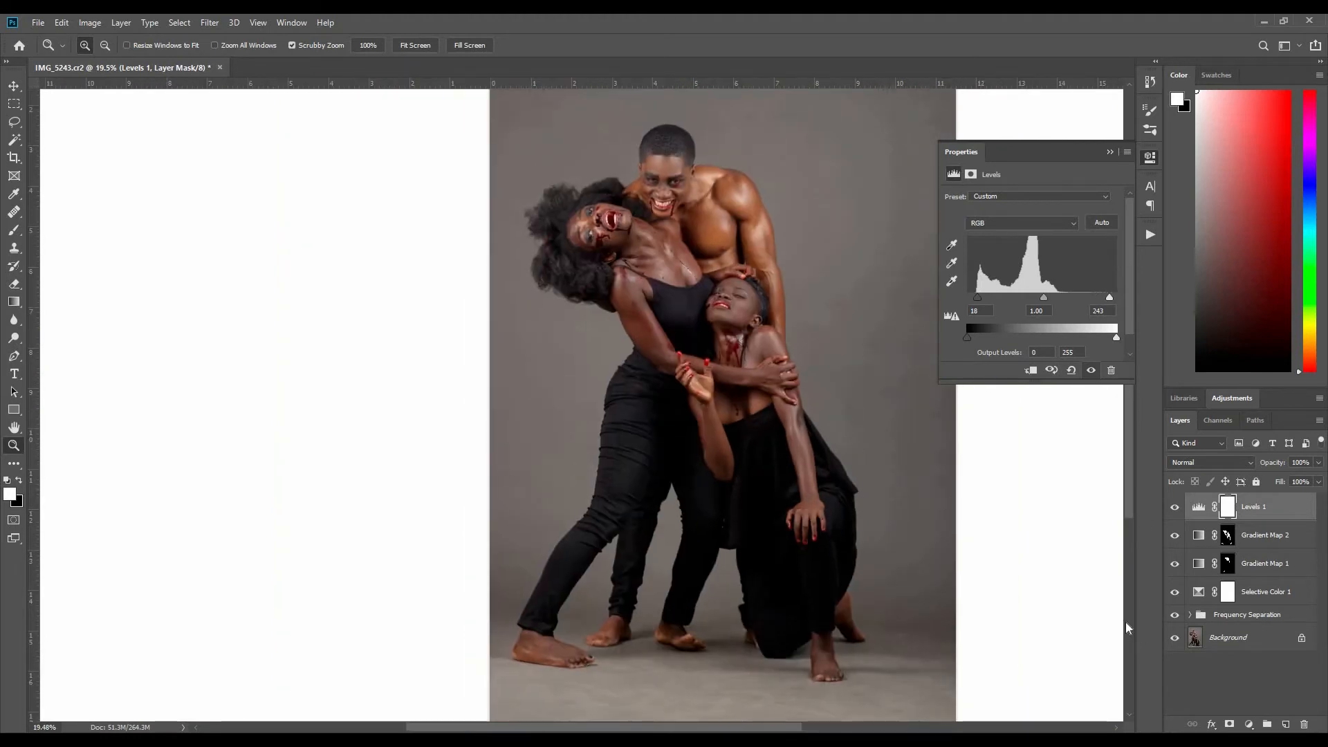
# Step: Duplicate the High Frequency Edit layer and move the copy out of the Frequency Separation group to above Levels 1
pyautogui.click(1109, 151)
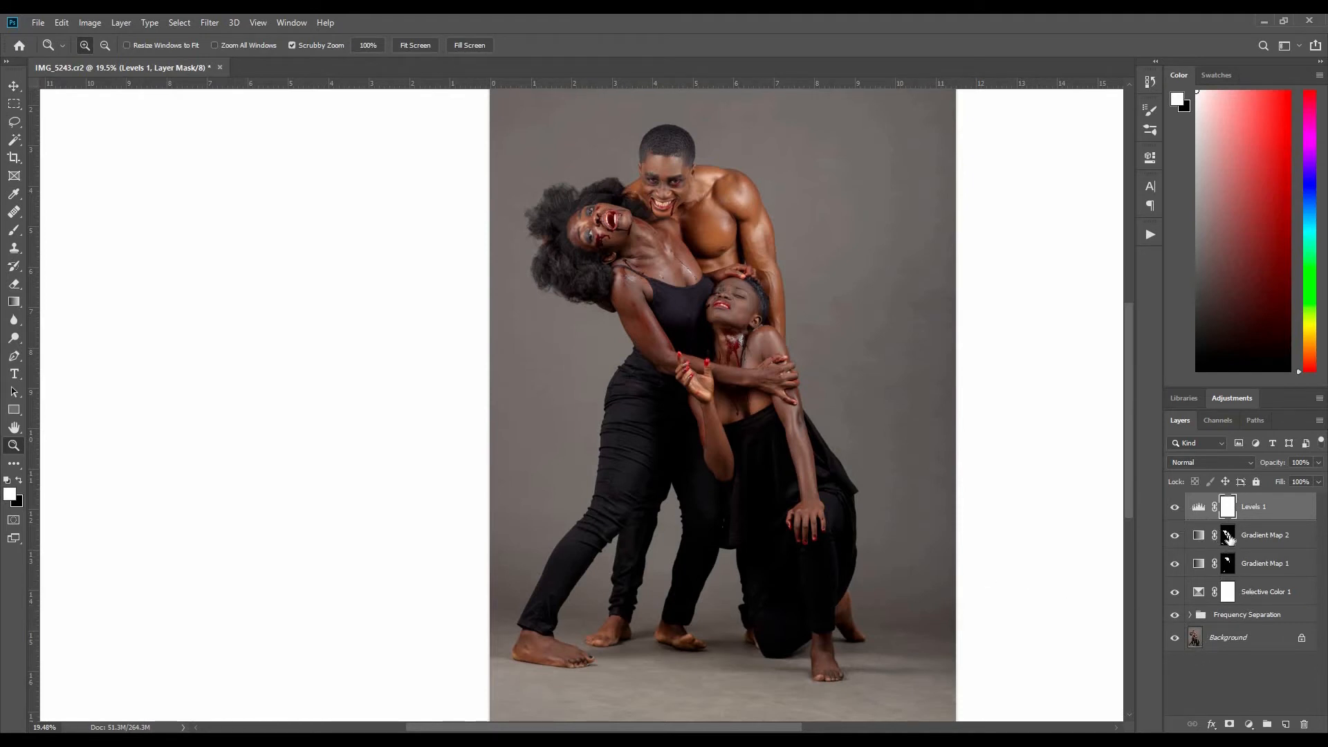
pyautogui.click(1193, 621)
pyautogui.click(1190, 615)
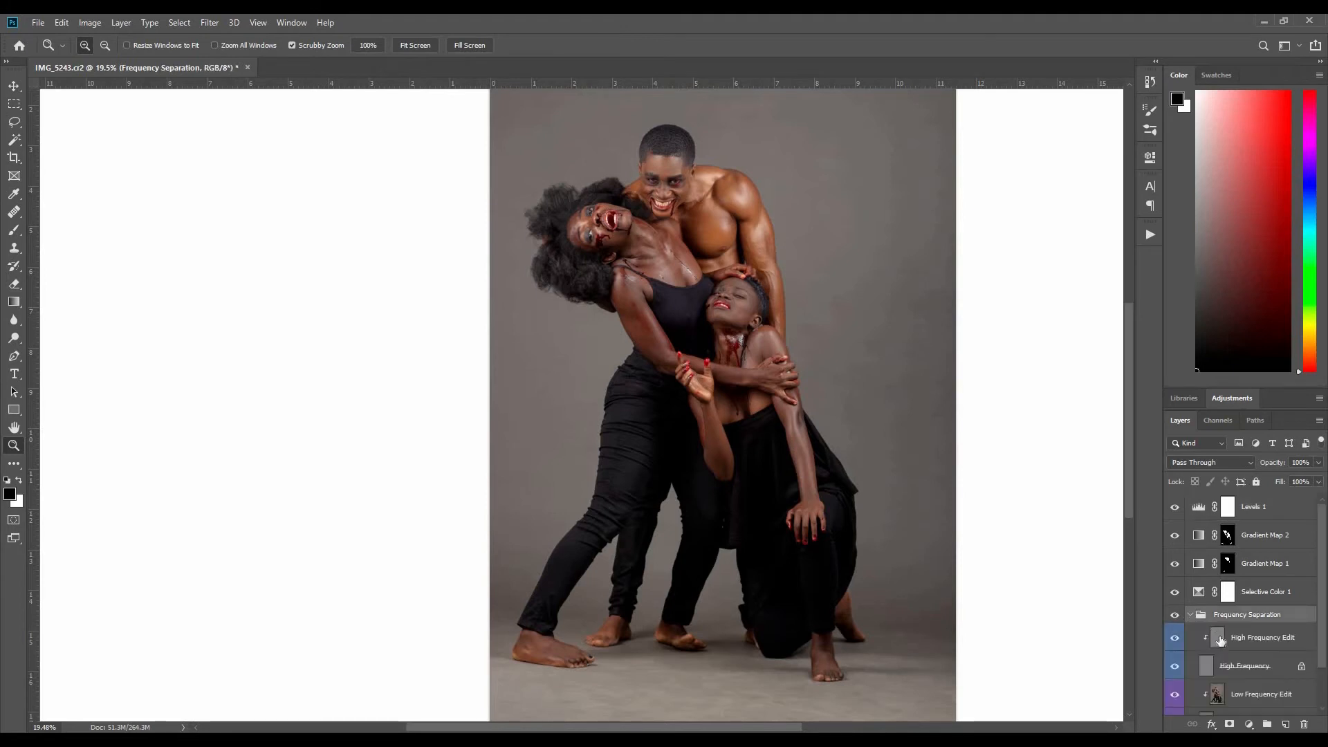
pyautogui.click(1219, 640)
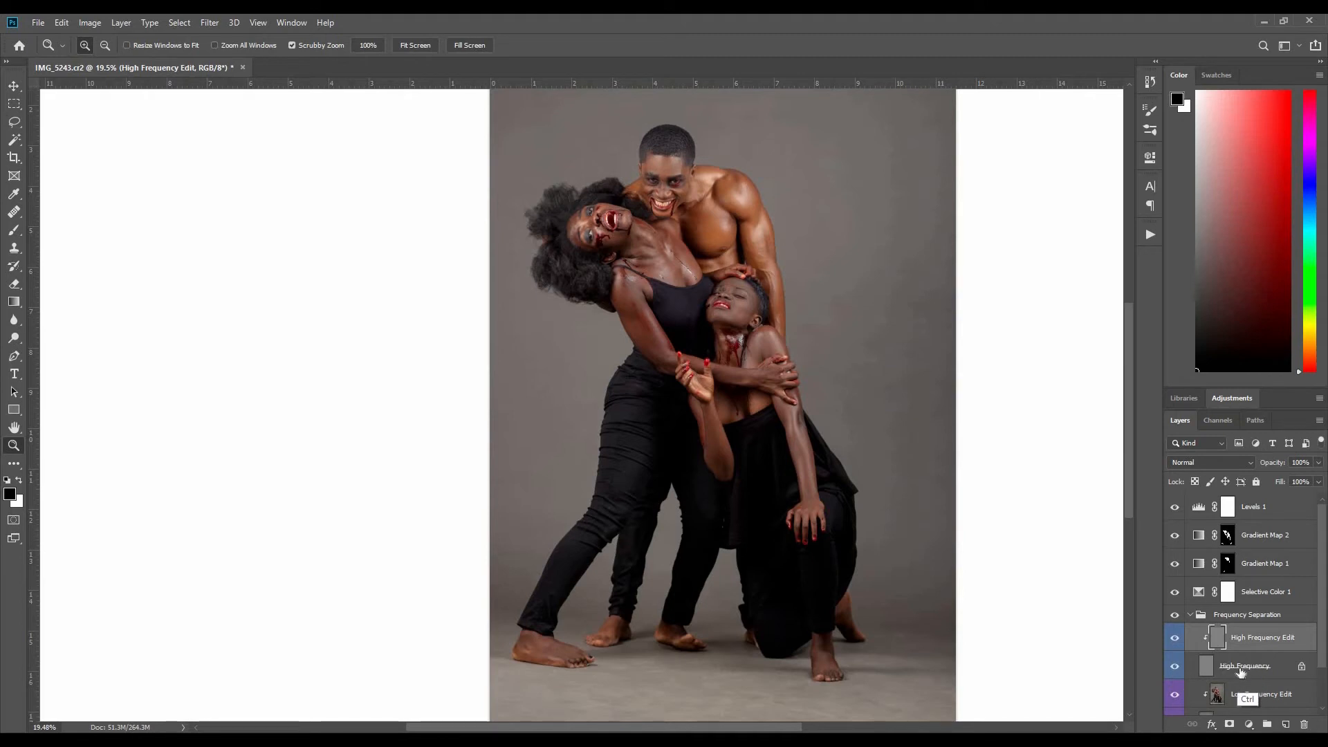
pyautogui.hotkey('ctrl', 'j')
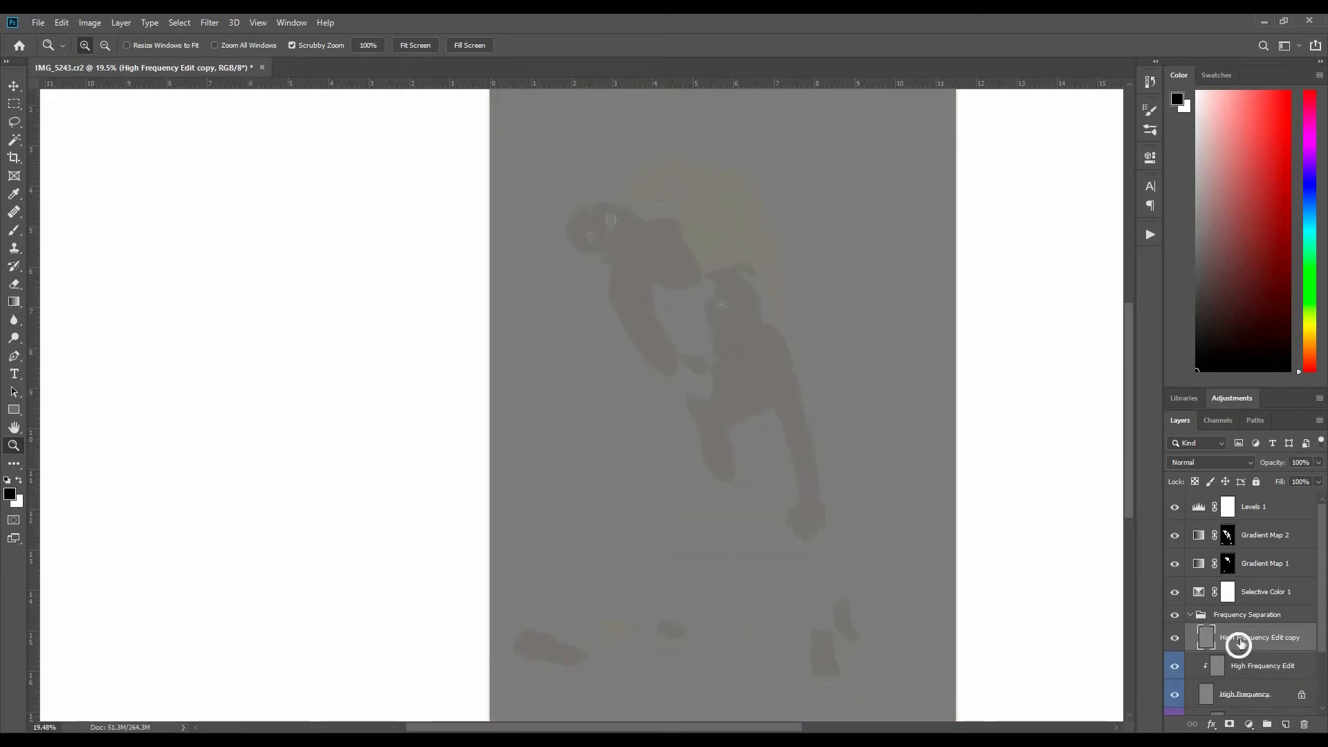
pyautogui.rightClick(1266, 643)
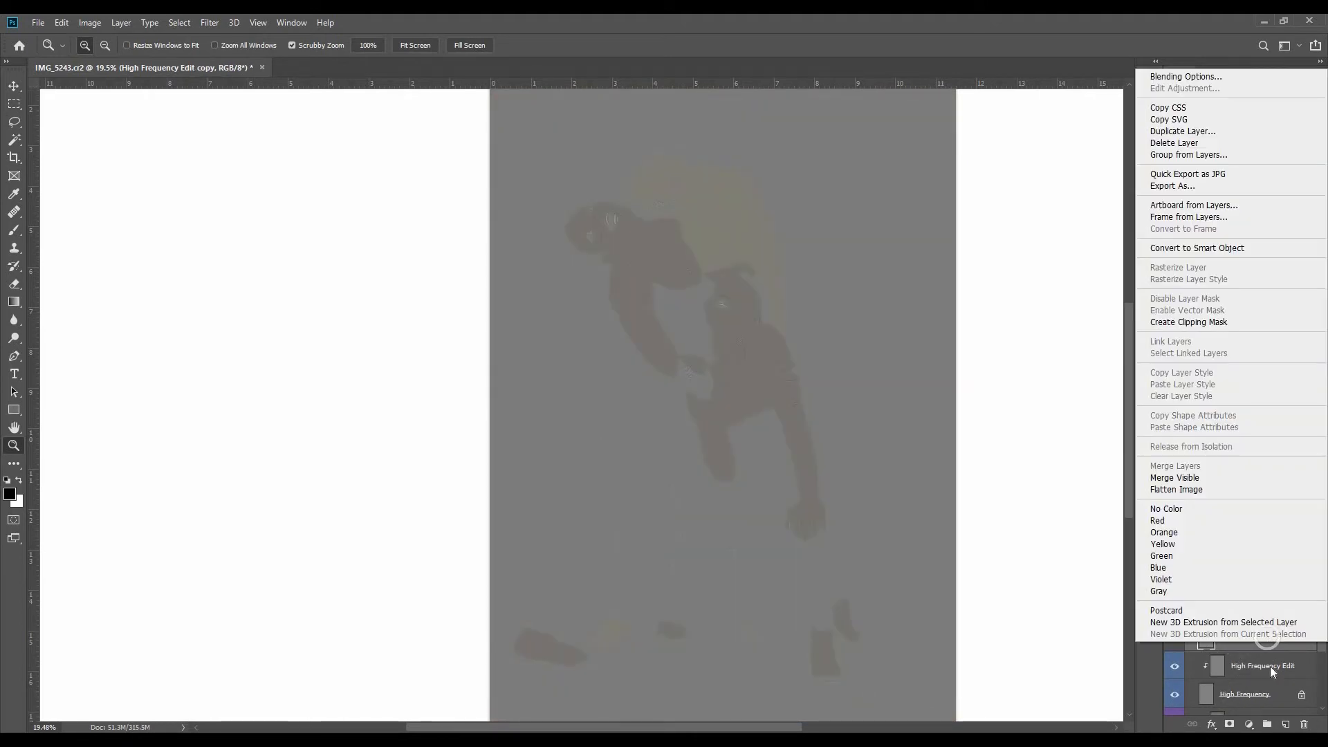
pyautogui.click(1270, 666)
pyautogui.moveTo(1266, 639); pyautogui.dragTo(1247, 499)
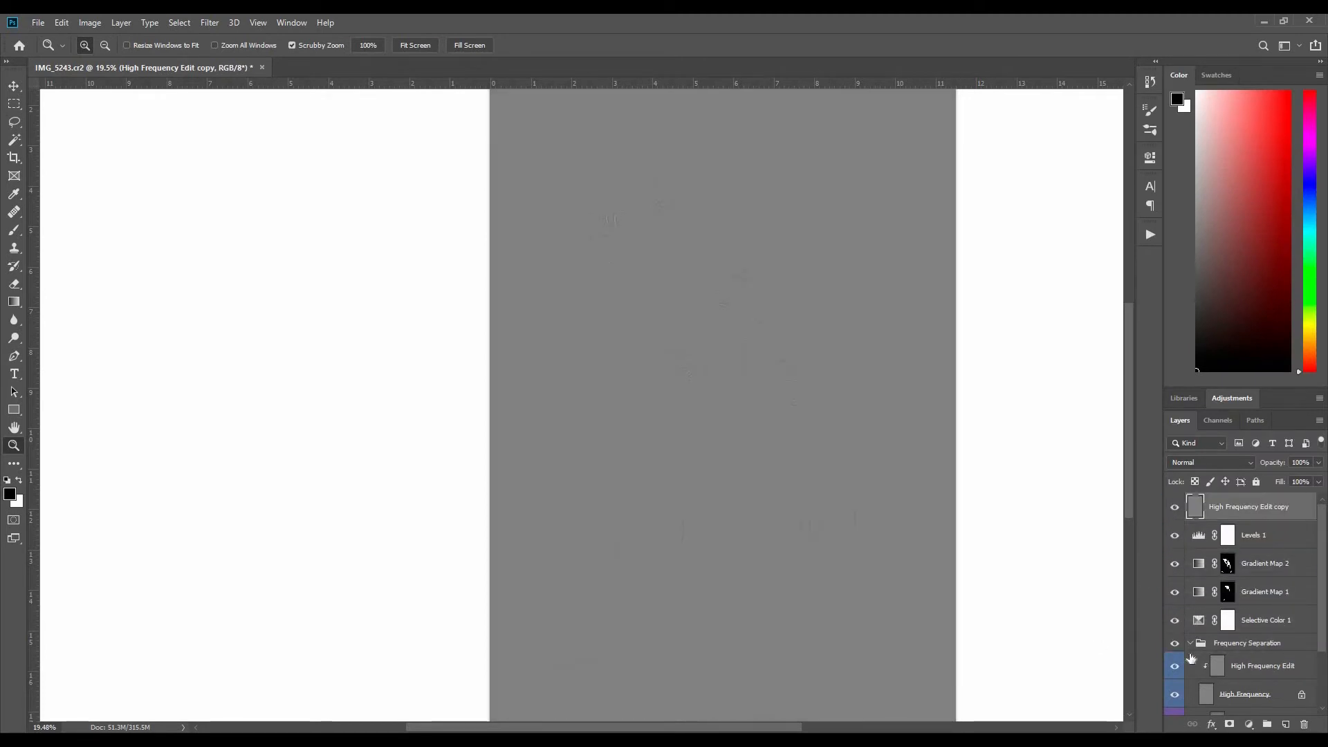
pyautogui.click(1191, 644)
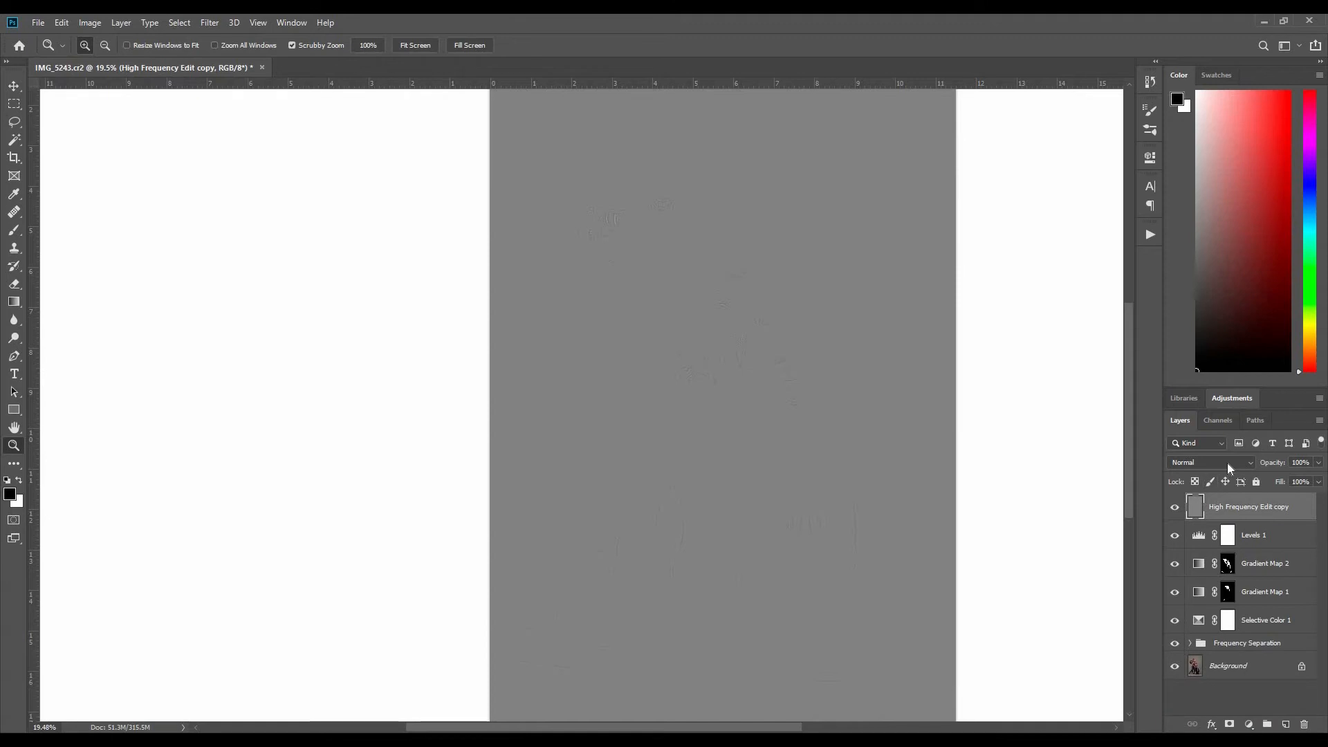
# Step: Set the High Frequency Edit copy's blend mode to Linear Light and compare the faces with and without it
pyautogui.click(1235, 468)
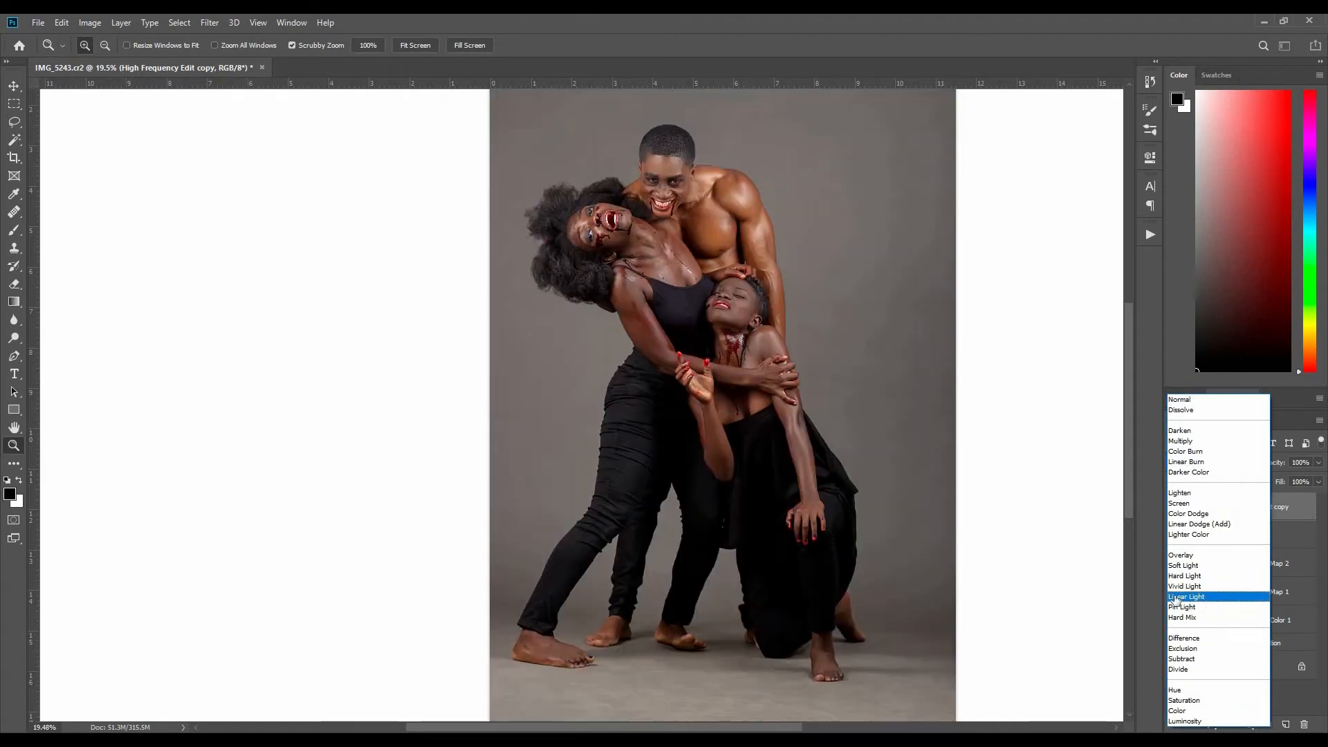
pyautogui.click(1176, 599)
pyautogui.moveTo(672, 206); pyautogui.dragTo(754, 220)
pyautogui.moveTo(711, 270); pyautogui.dragTo(754, 455)
pyautogui.moveTo(740, 402); pyautogui.dragTo(882, 407)
pyautogui.click(1176, 508)
pyautogui.click(1175, 507)
pyautogui.click(1176, 508)
pyautogui.click(1176, 507)
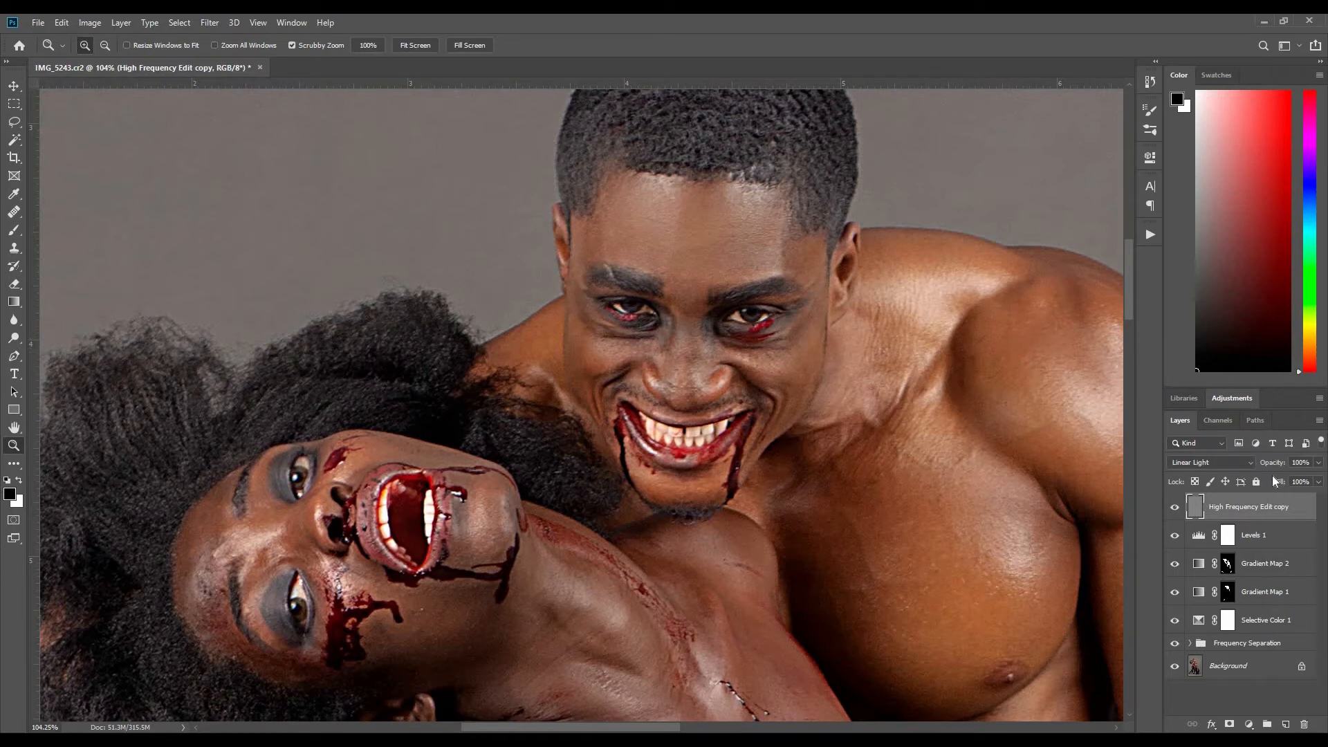
# Step: Lower the High Frequency Edit copy's opacity to 16%, comparing the skin texture with the layer hidden and shown
pyautogui.moveTo(1272, 465); pyautogui.dragTo(1226, 482)
pyautogui.click(1177, 512)
pyautogui.click(1177, 513)
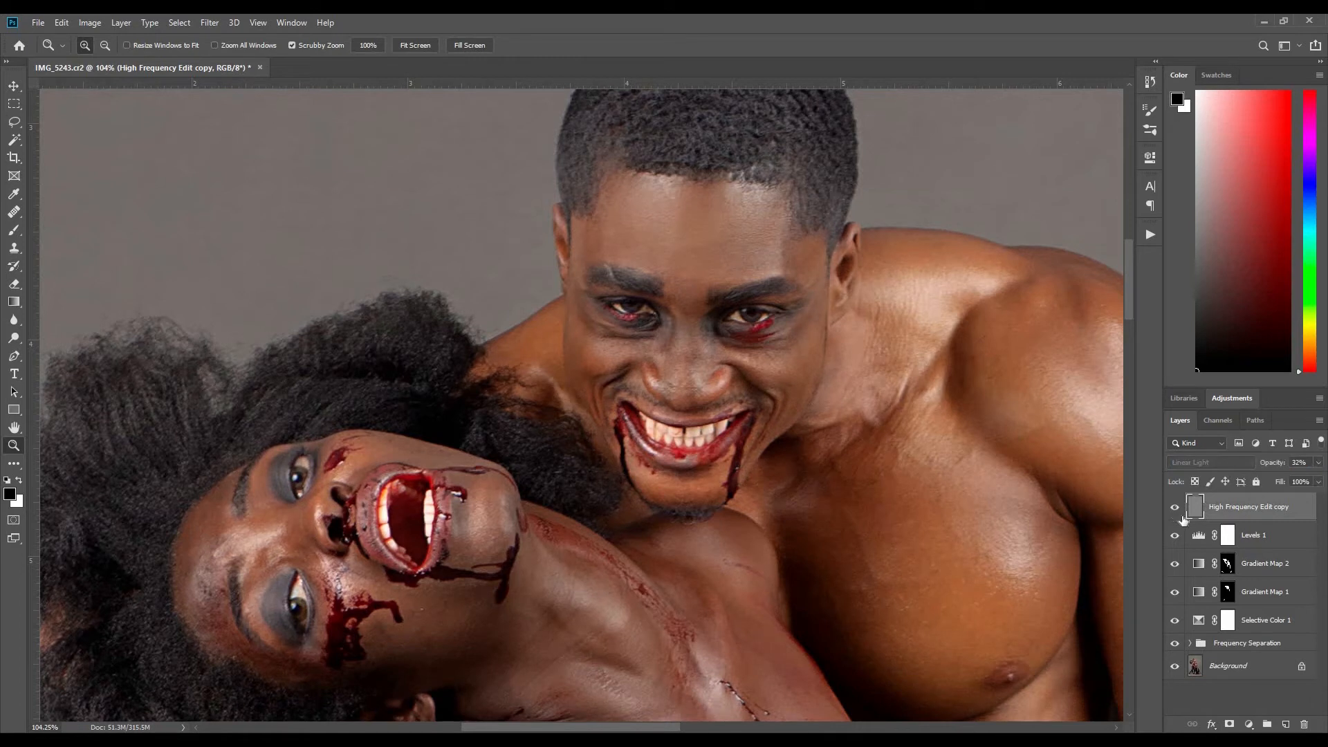
pyautogui.click(1174, 510)
pyautogui.click(1174, 511)
pyautogui.moveTo(1271, 465); pyautogui.dragTo(1261, 466)
pyautogui.click(1177, 514)
pyautogui.click(1177, 514)
pyautogui.moveTo(1063, 540); pyautogui.dragTo(988, 542)
pyautogui.moveTo(984, 610); pyautogui.dragTo(876, 506)
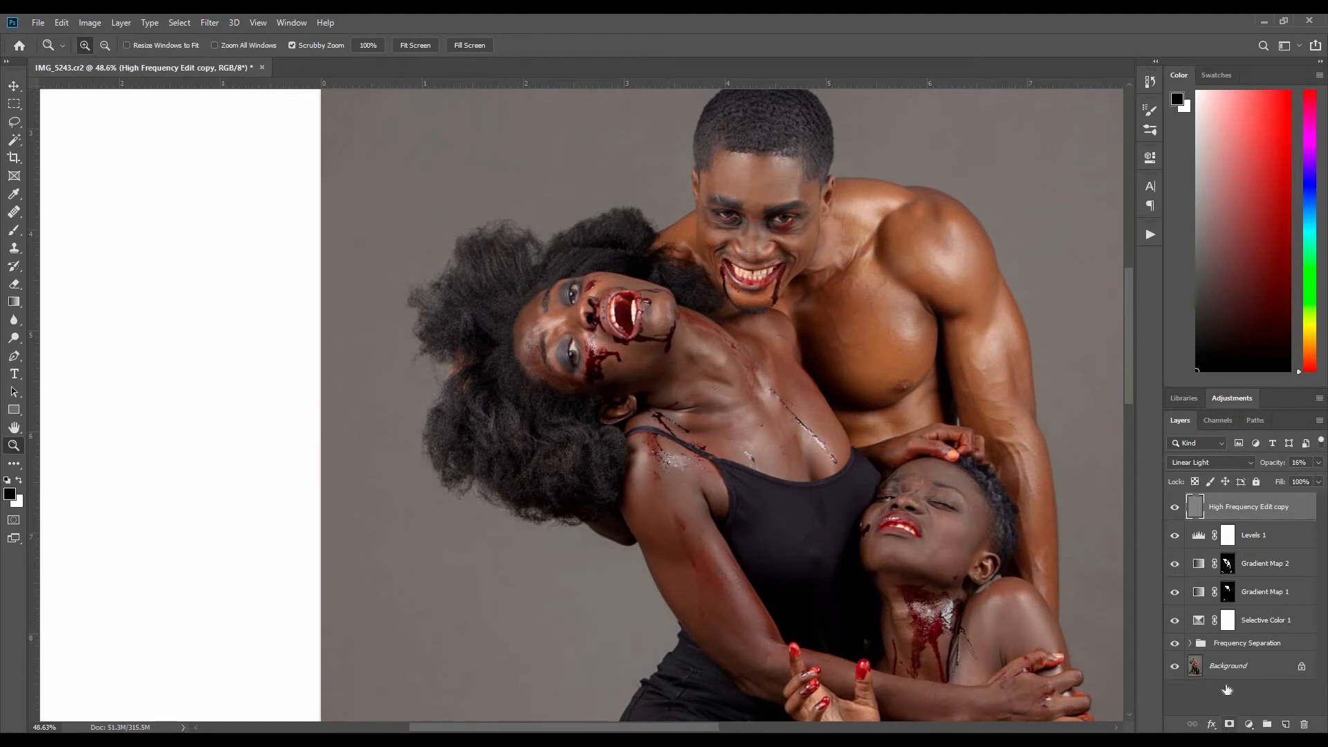
# Step: Add an inverted black mask to the High Frequency Edit copy and paint white over the models' faces and upper bodies
pyautogui.click(1229, 725)
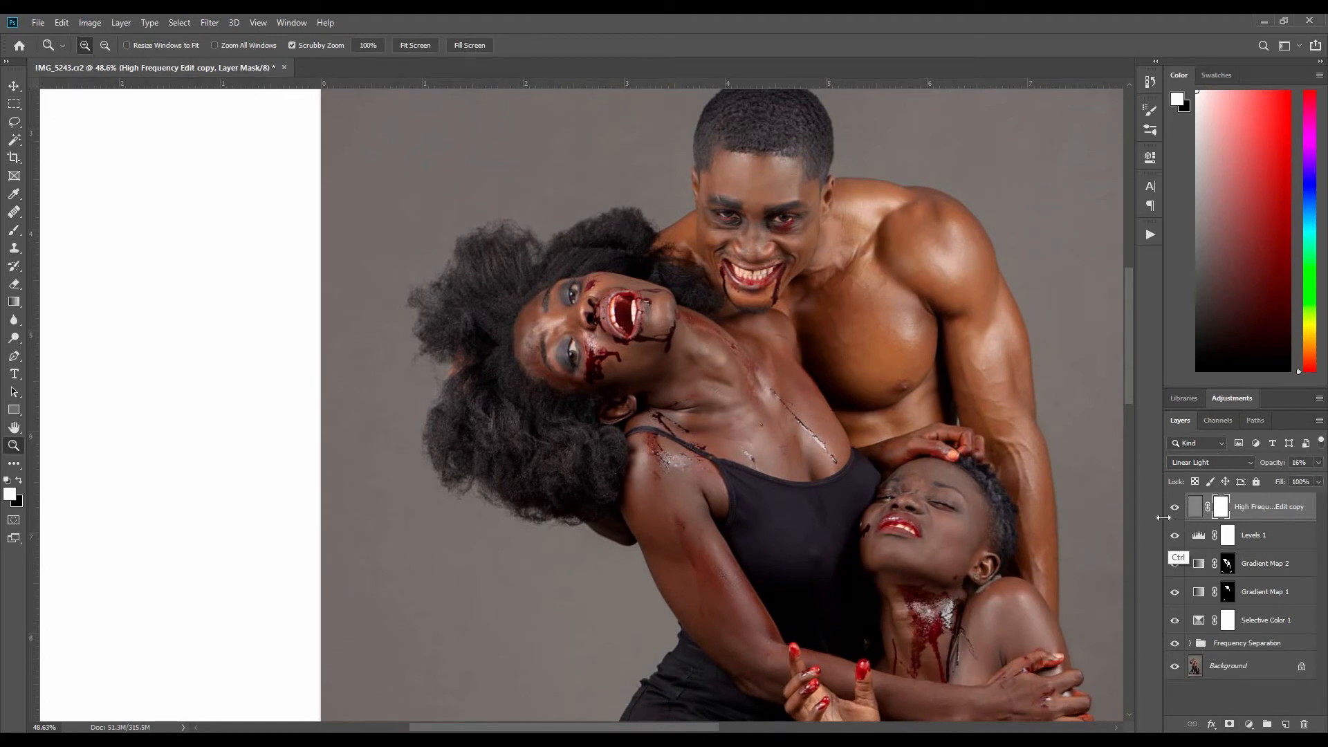
pyautogui.hotkey('ctrl', 'i')
pyautogui.press('b')
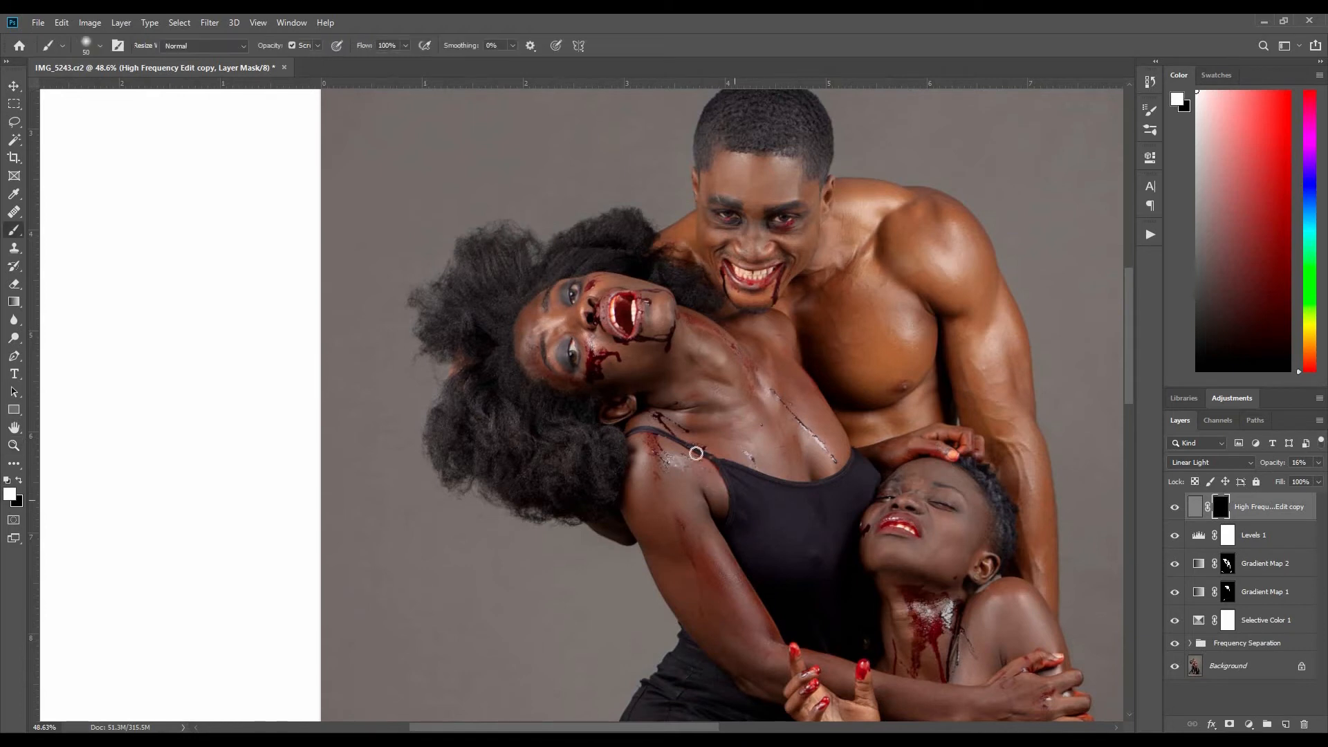
pyautogui.keyDown('alt'); pyautogui.rightClick(834, 389); pyautogui.keyUp('alt')
pyautogui.moveTo(863, 408); pyautogui.dragTo(896, 394)
pyautogui.moveTo(895, 462); pyautogui.dragTo(697, 206)
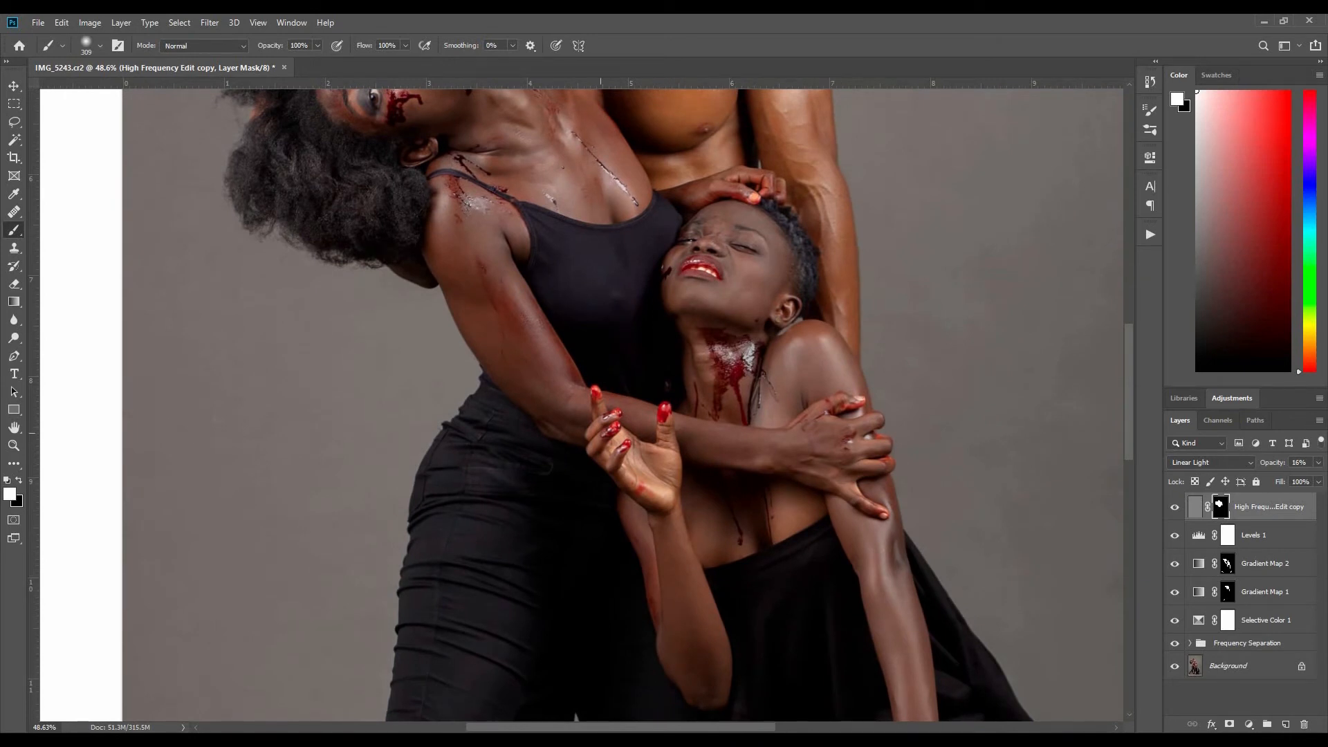
# Step: Paint white on the High Frequency Edit copy's mask over the models' arms, hands, legs and feet
pyautogui.moveTo(686, 497); pyautogui.dragTo(797, 439)
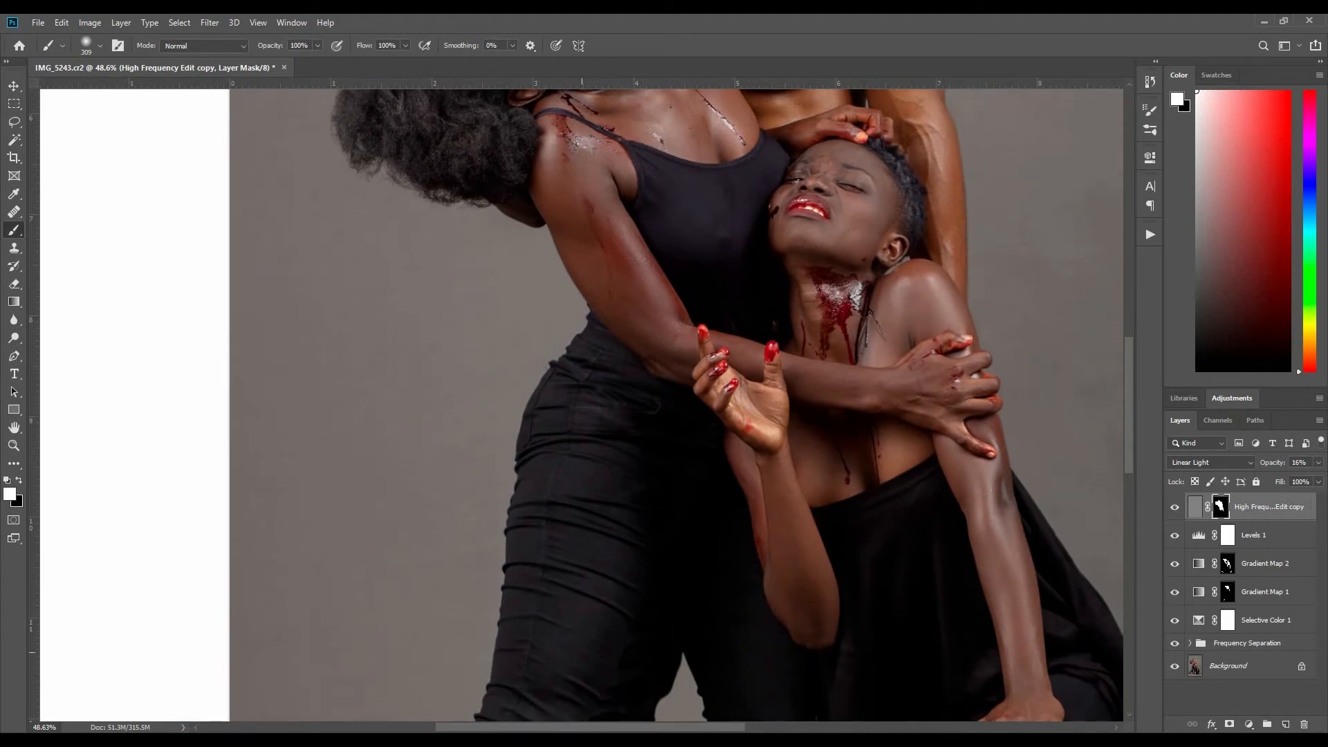
pyautogui.moveTo(682, 609); pyautogui.dragTo(816, 191)
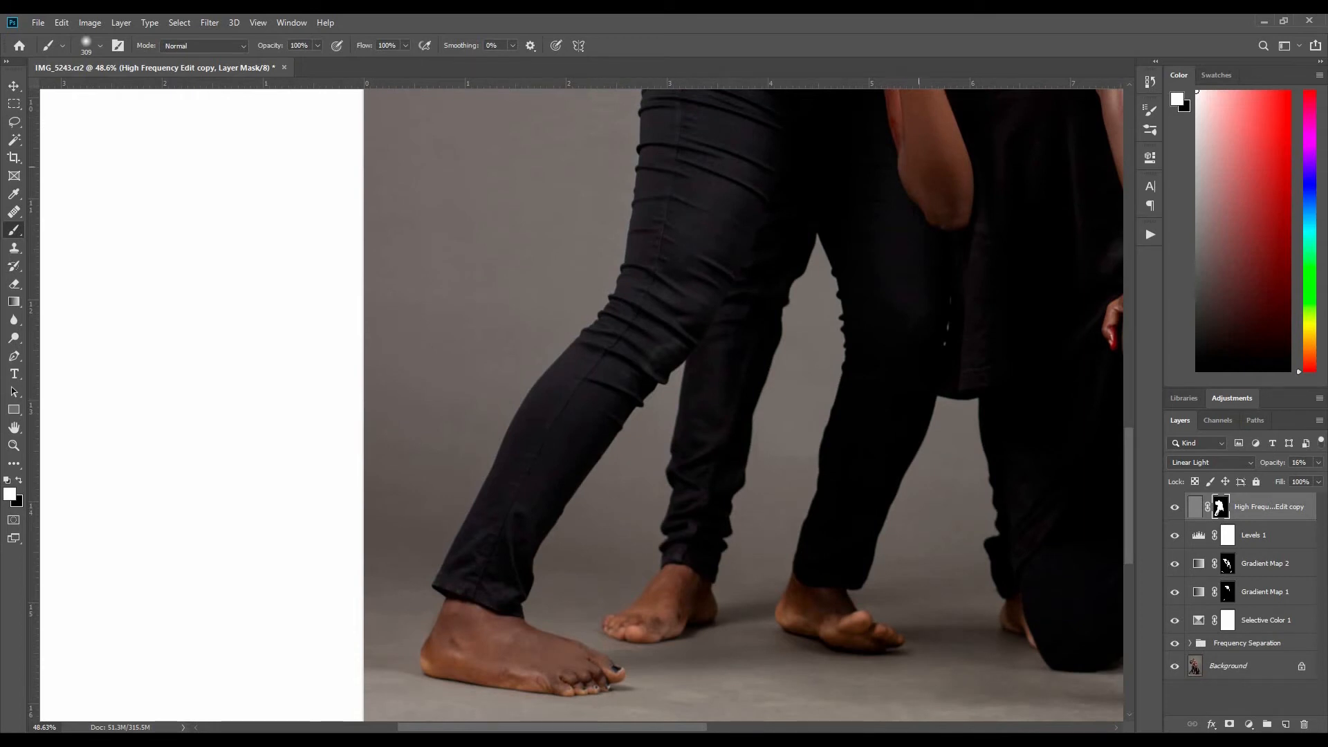
pyautogui.moveTo(933, 529); pyautogui.dragTo(545, 491)
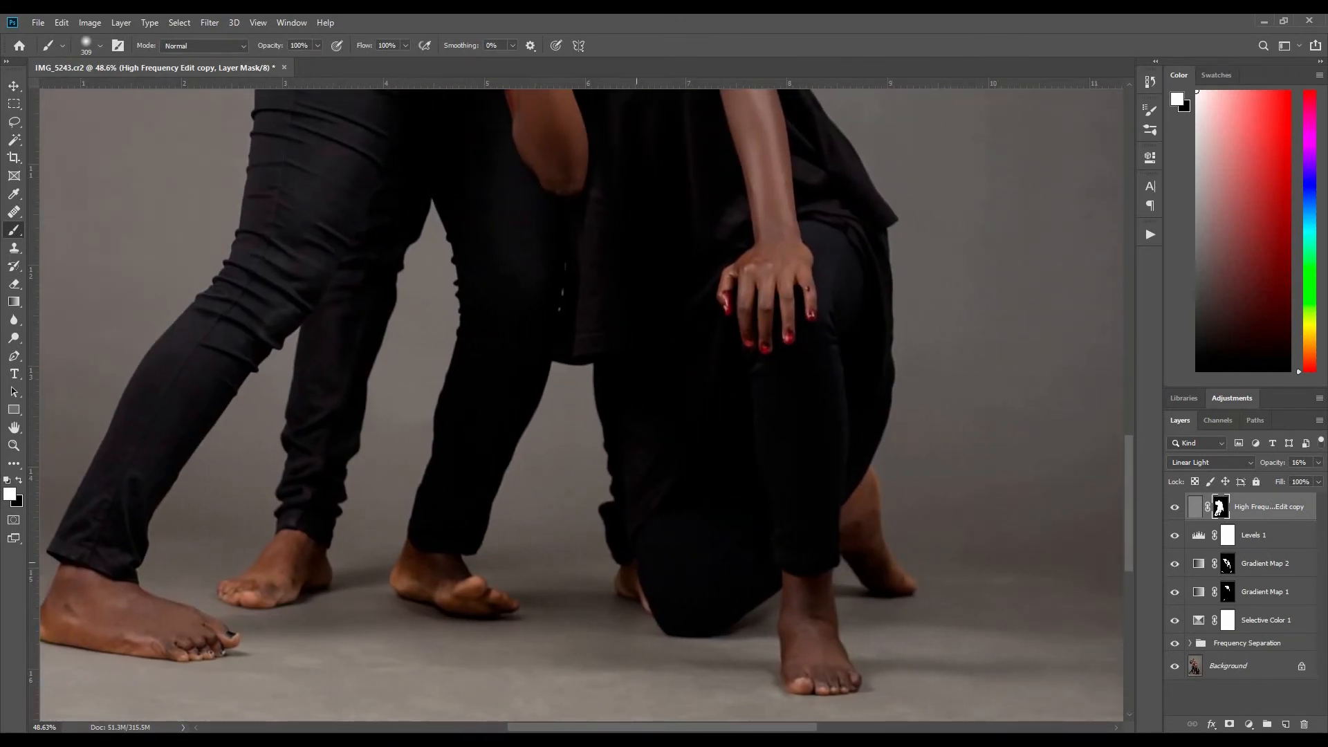
pyautogui.moveTo(871, 520); pyautogui.dragTo(834, 660)
pyautogui.moveTo(794, 242); pyautogui.dragTo(898, 685)
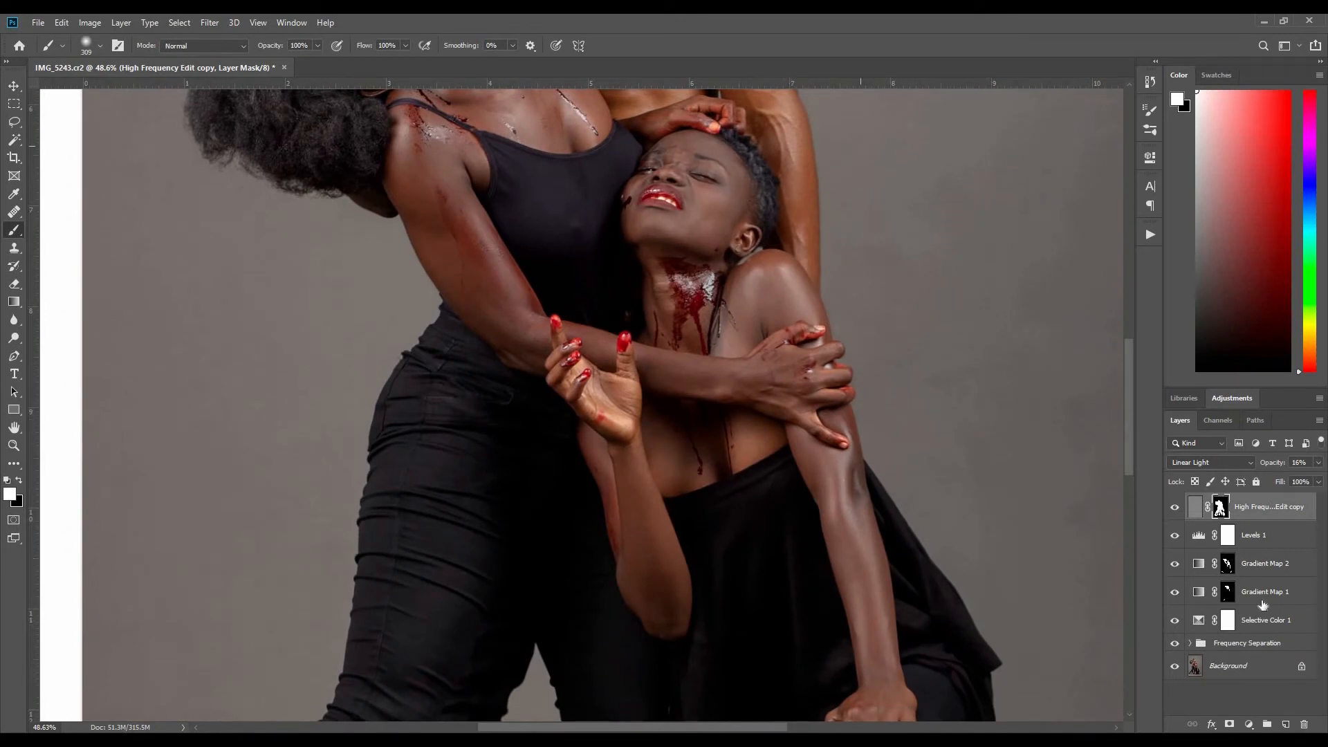
# Step: Readjust the masked High Frequency Edit copy's opacity and compare the models with and without the layer
pyautogui.moveTo(1275, 463); pyautogui.dragTo(1293, 465)
pyautogui.moveTo(776, 334); pyautogui.dragTo(925, 719)
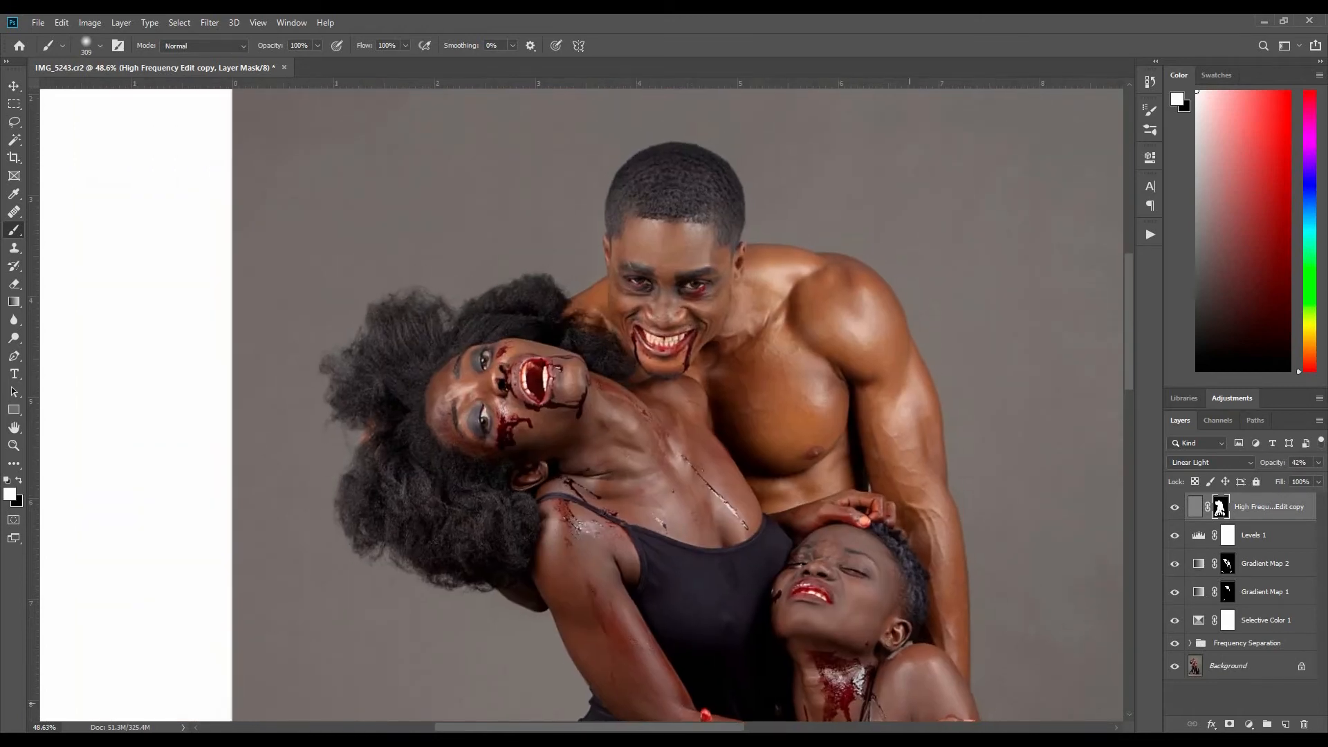
pyautogui.moveTo(1277, 467); pyautogui.dragTo(1190, 529)
pyautogui.click(1176, 508)
pyautogui.click(1176, 510)
# Step: Stamp all visible layers into a new layer on top and reset the foreground and background colours to their defaults
pyautogui.press('d')
pyautogui.hotkey('ctrl', 'alt', 'shift', 'e')
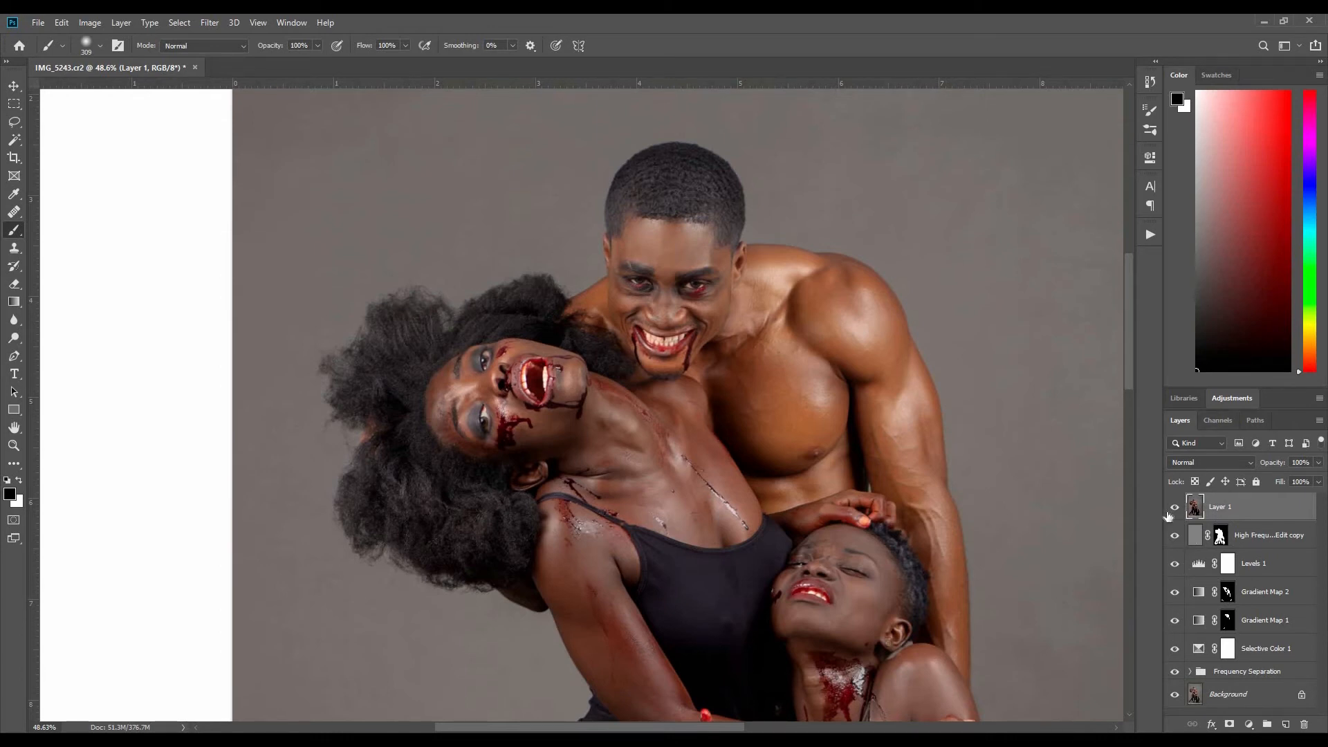
pyautogui.doubleClick(1212, 541)
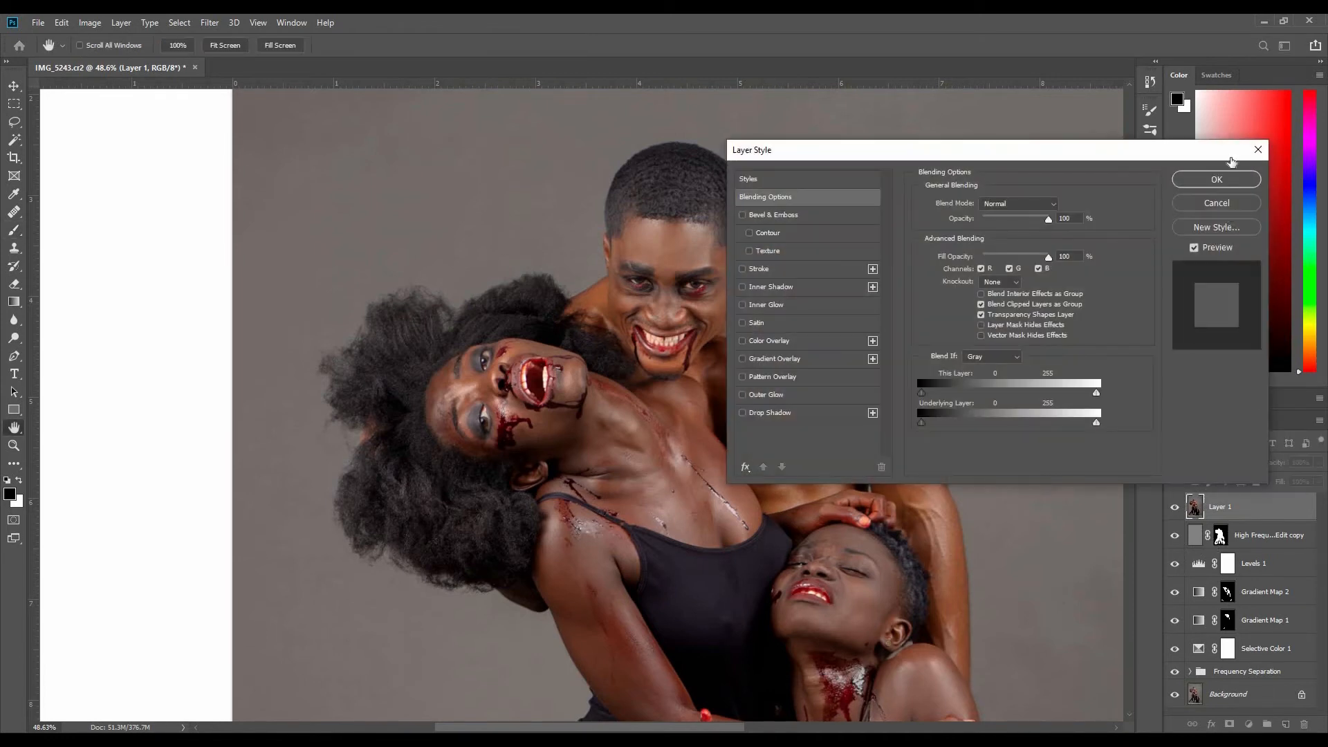
pyautogui.click(1258, 150)
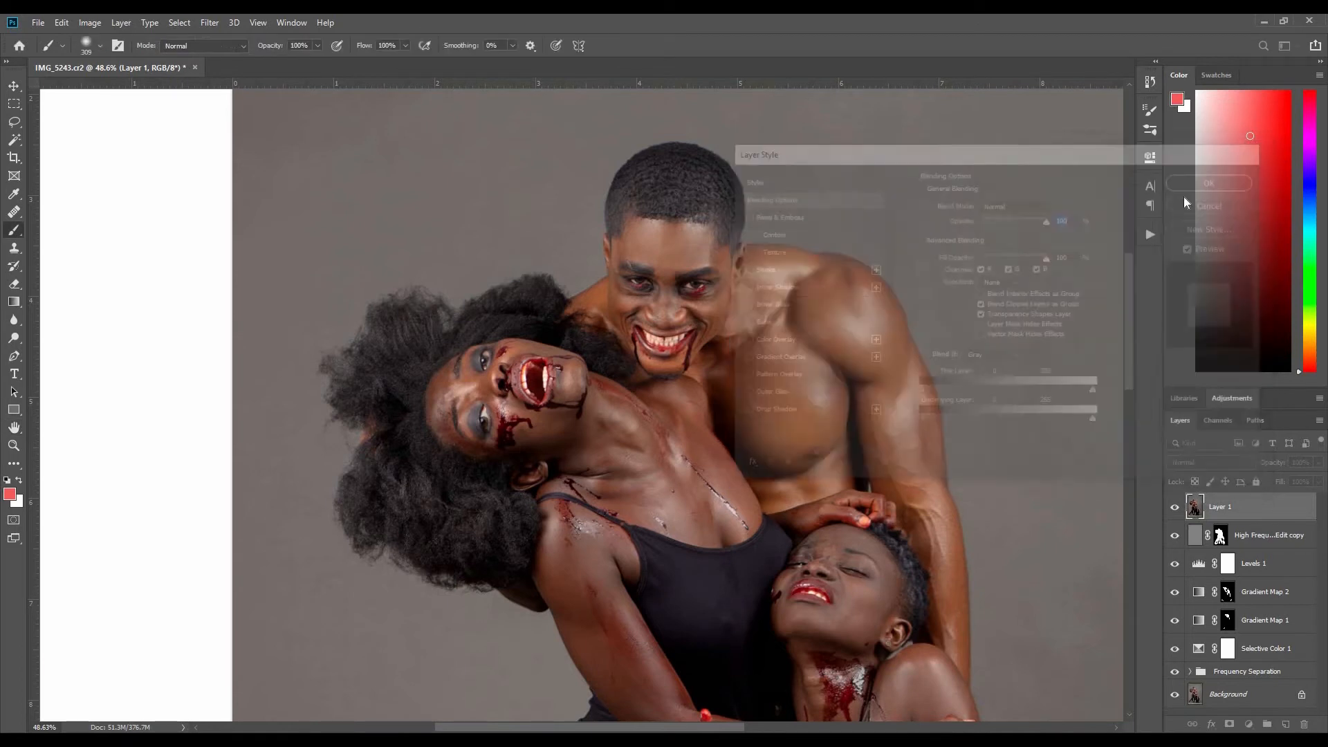
pyautogui.press('d')
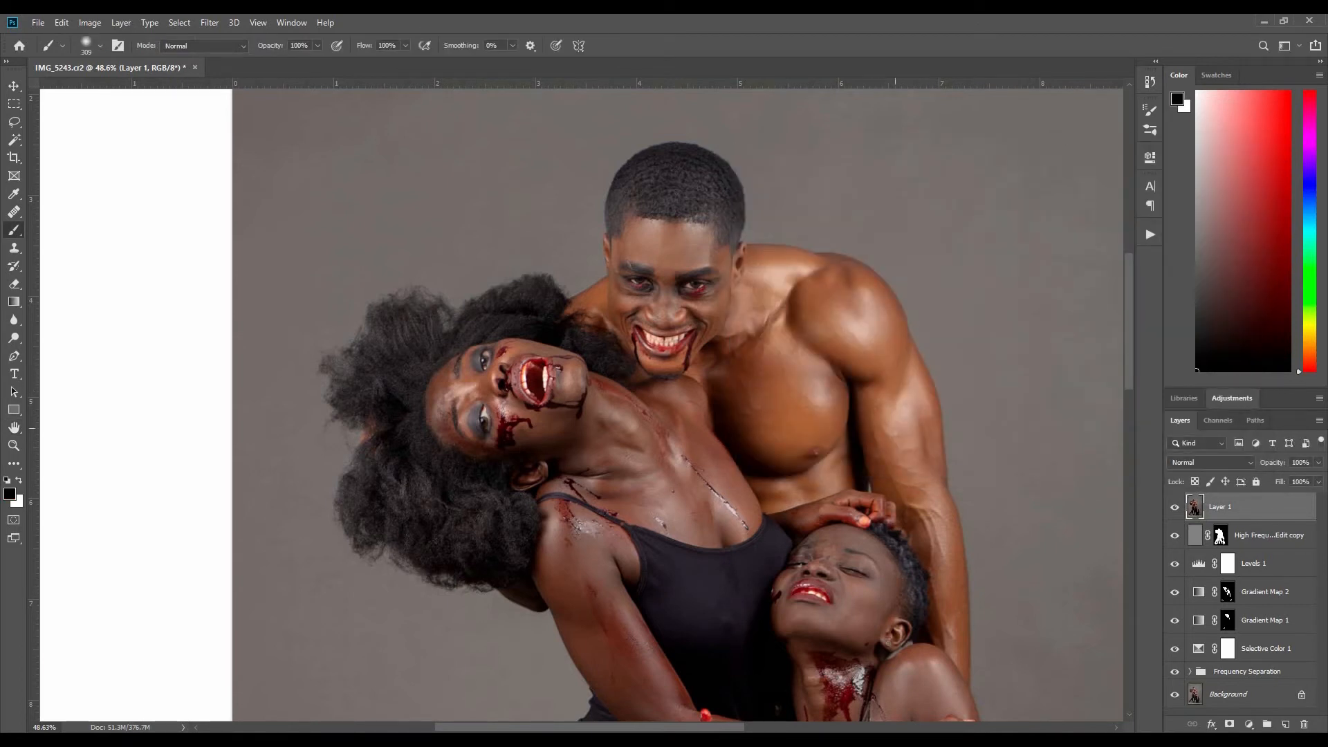
# Step: Apply a High Pass filter with a 1.5-pixel radius to the stamped layer
pyautogui.click(209, 22)
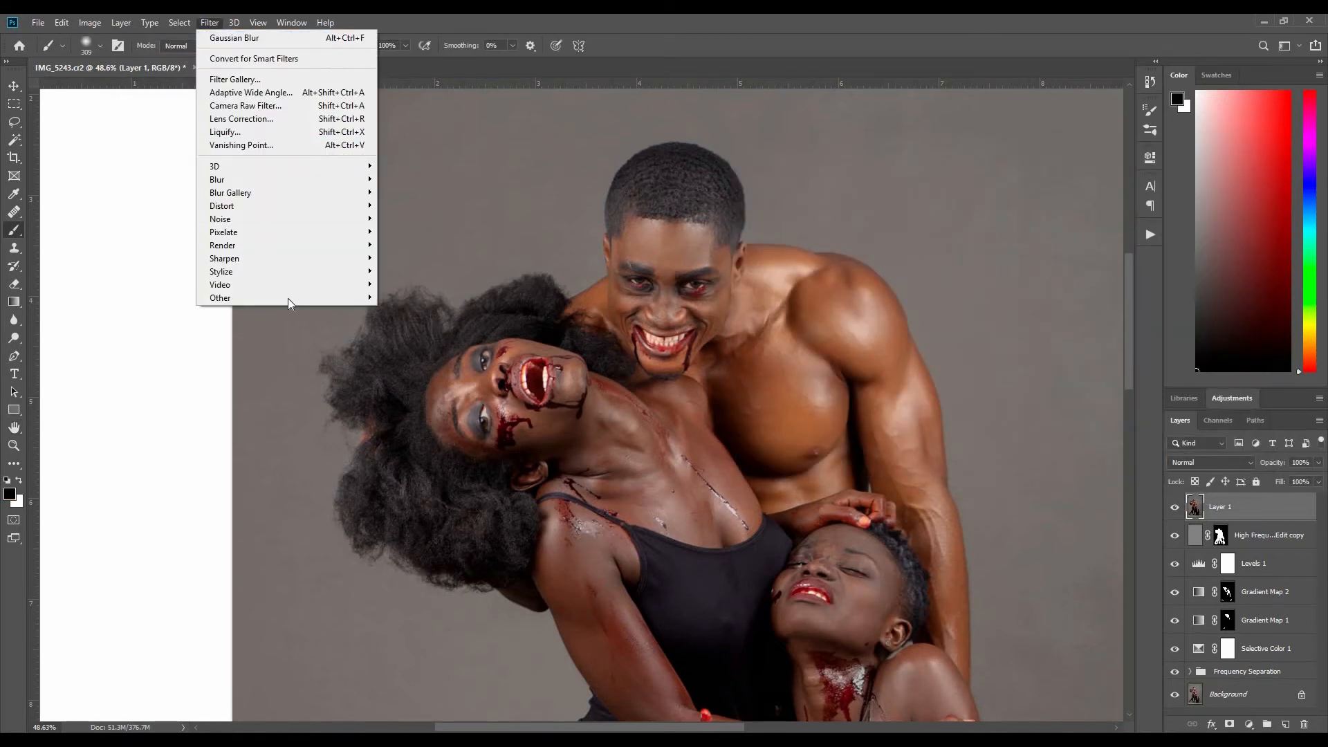
pyautogui.moveTo(292, 300)
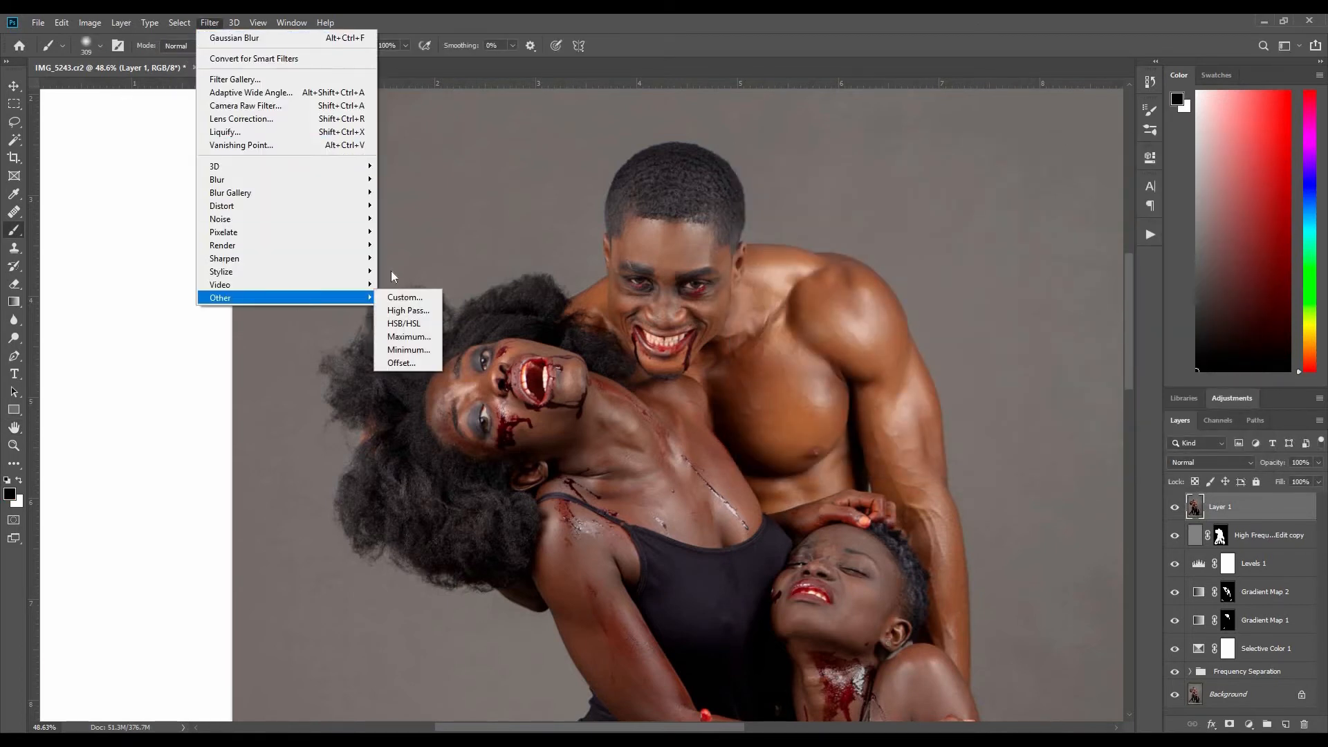
pyautogui.click(407, 311)
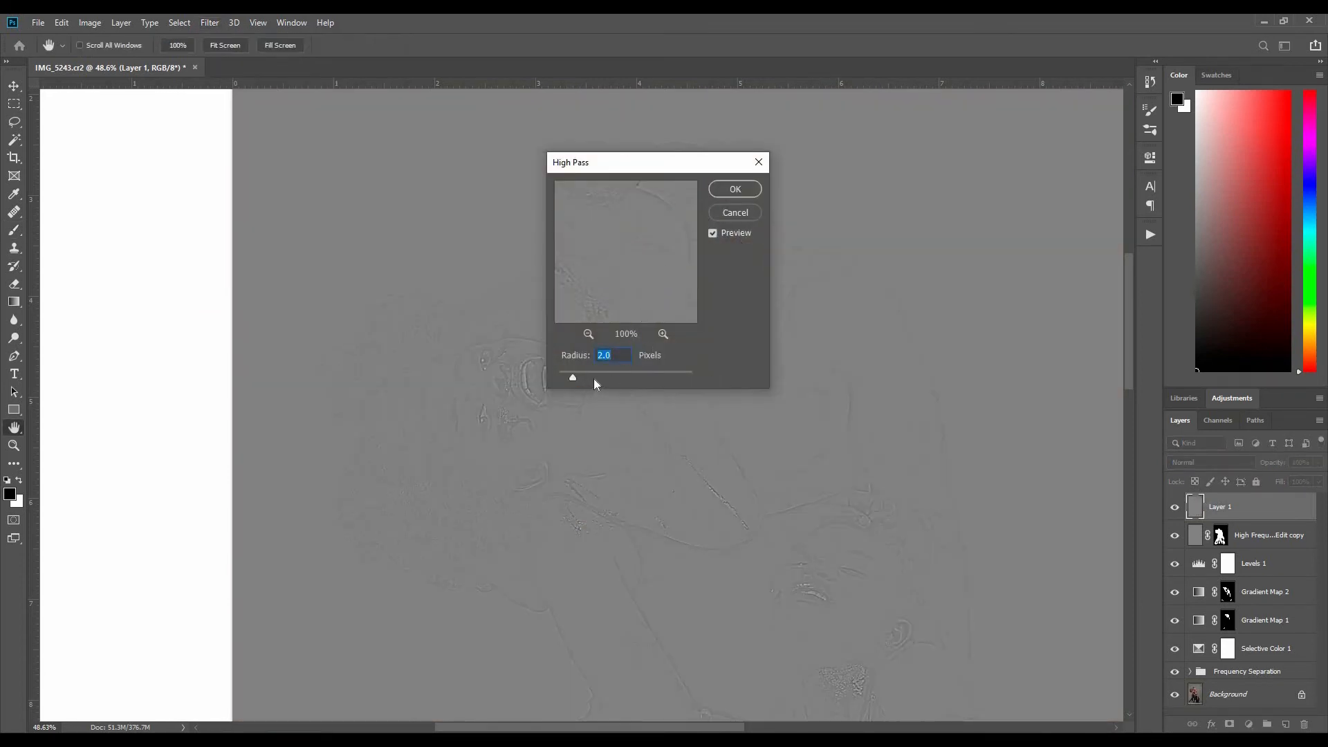
pyautogui.write('1.5')
pyautogui.click(753, 194)
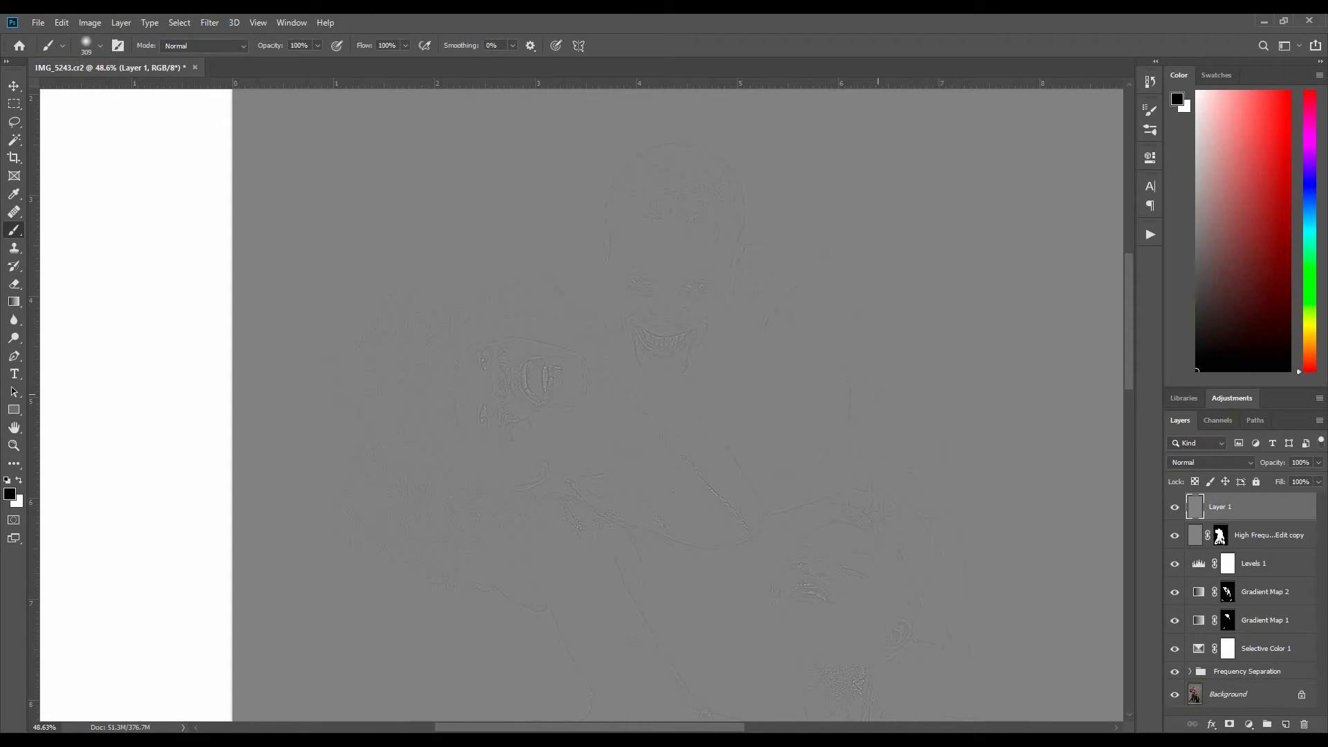
# Step: Set the High Pass layer's blend mode to Vivid Light and inspect the sharpening on the faces
pyautogui.click(1252, 468)
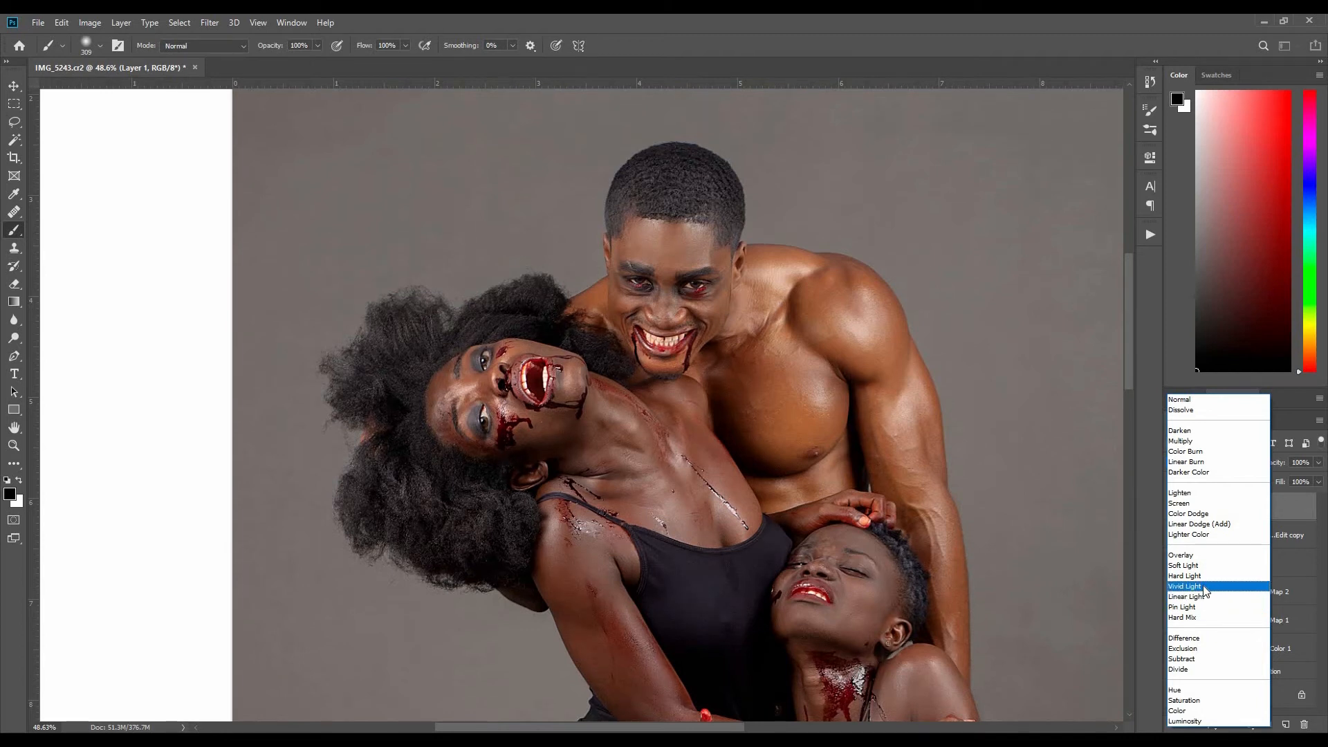
pyautogui.click(1205, 587)
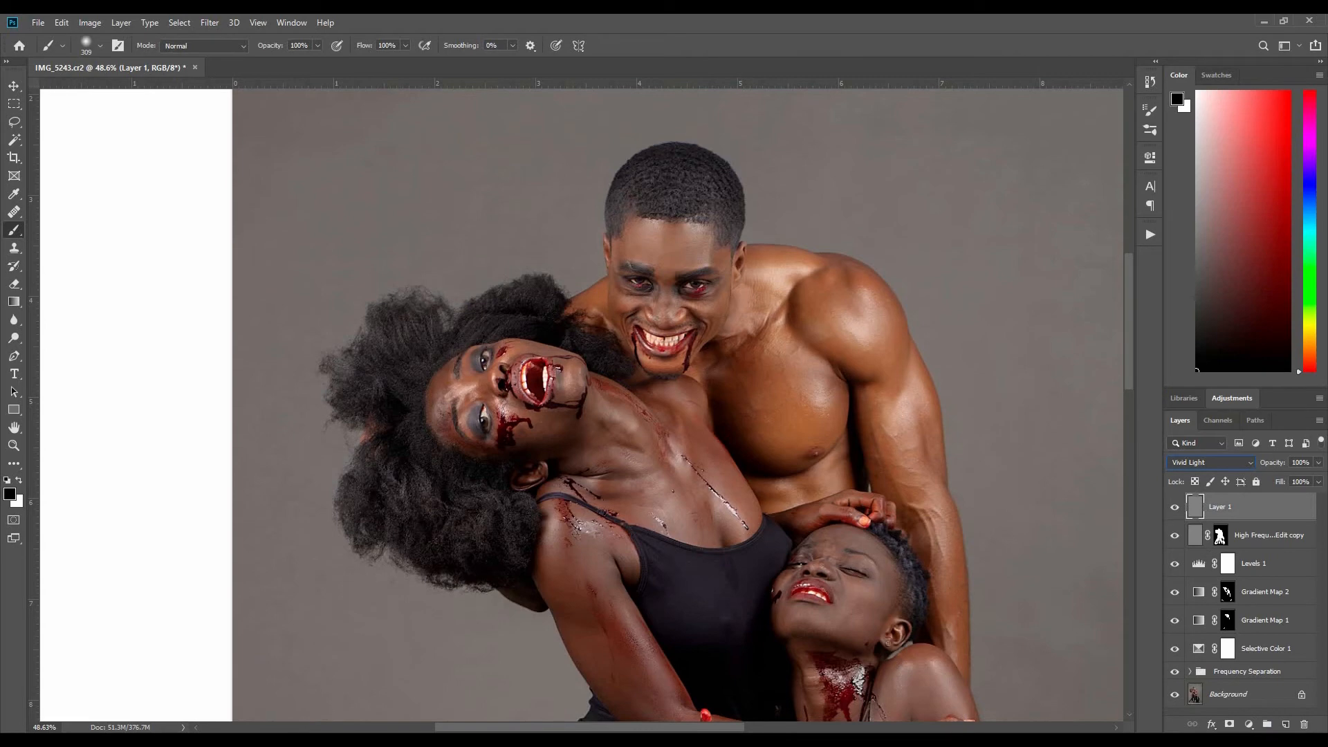
pyautogui.moveTo(595, 343); pyautogui.dragTo(634, 342)
pyautogui.press('z')
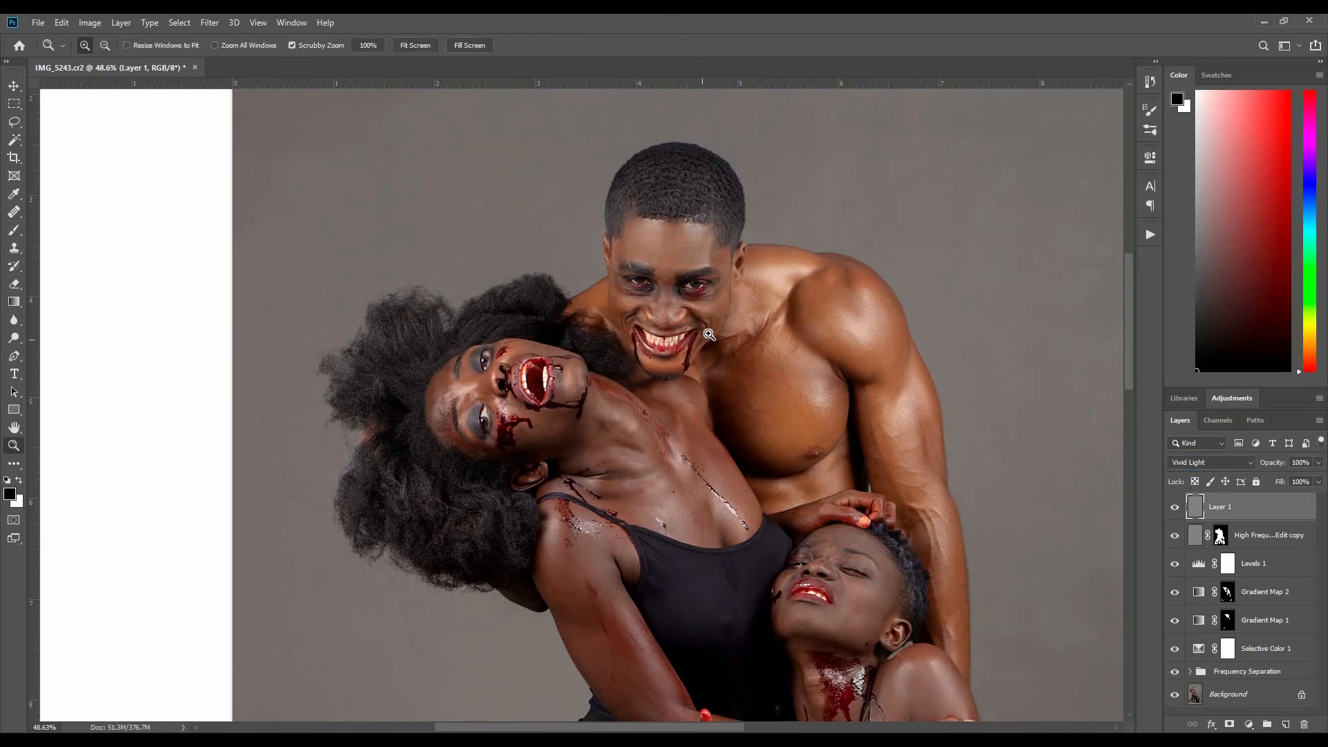
pyautogui.moveTo(648, 327)
pyautogui.mouseDown()
pyautogui.moveTo(1041, 401)
pyautogui.moveTo(978, 498)
pyautogui.moveTo(833, 489)
pyautogui.moveTo(733, 450)
pyautogui.moveTo(946, 394)
pyautogui.moveTo(911, 549)
pyautogui.mouseUp()
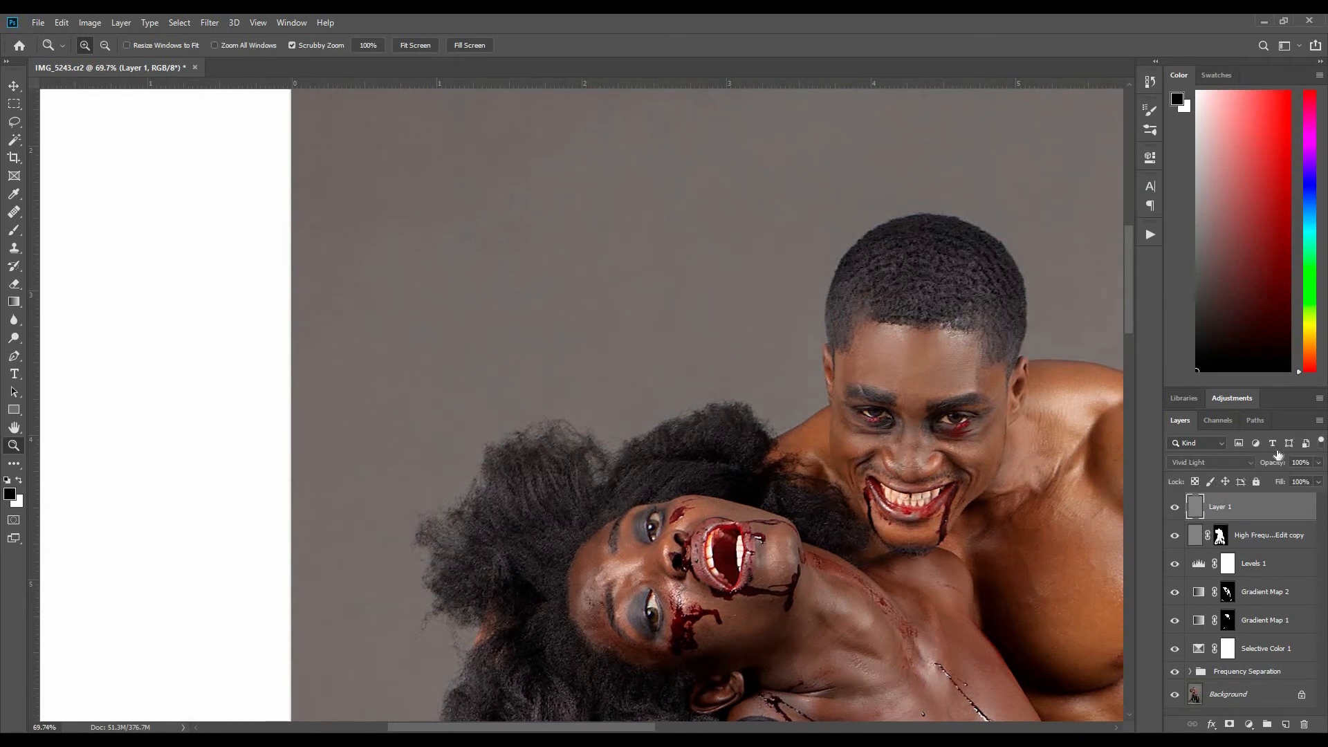
# Step: Lower the High Pass layer's opacity to 52% and compare the sharpened models with the layer hidden and shown
pyautogui.moveTo(1275, 465)
pyautogui.mouseDown()
pyautogui.moveTo(1252, 477)
pyautogui.moveTo(1273, 469)
pyautogui.mouseUp()
pyautogui.click(1176, 510)
pyautogui.click(1176, 510)
pyautogui.moveTo(931, 541); pyautogui.dragTo(644, 460)
pyautogui.moveTo(837, 465); pyautogui.dragTo(815, 454)
pyautogui.moveTo(941, 515); pyautogui.dragTo(865, 547)
pyautogui.moveTo(865, 595); pyautogui.dragTo(962, 415)
pyautogui.moveTo(993, 474); pyautogui.dragTo(696, 510)
pyautogui.moveTo(696, 509); pyautogui.dragTo(944, 396)
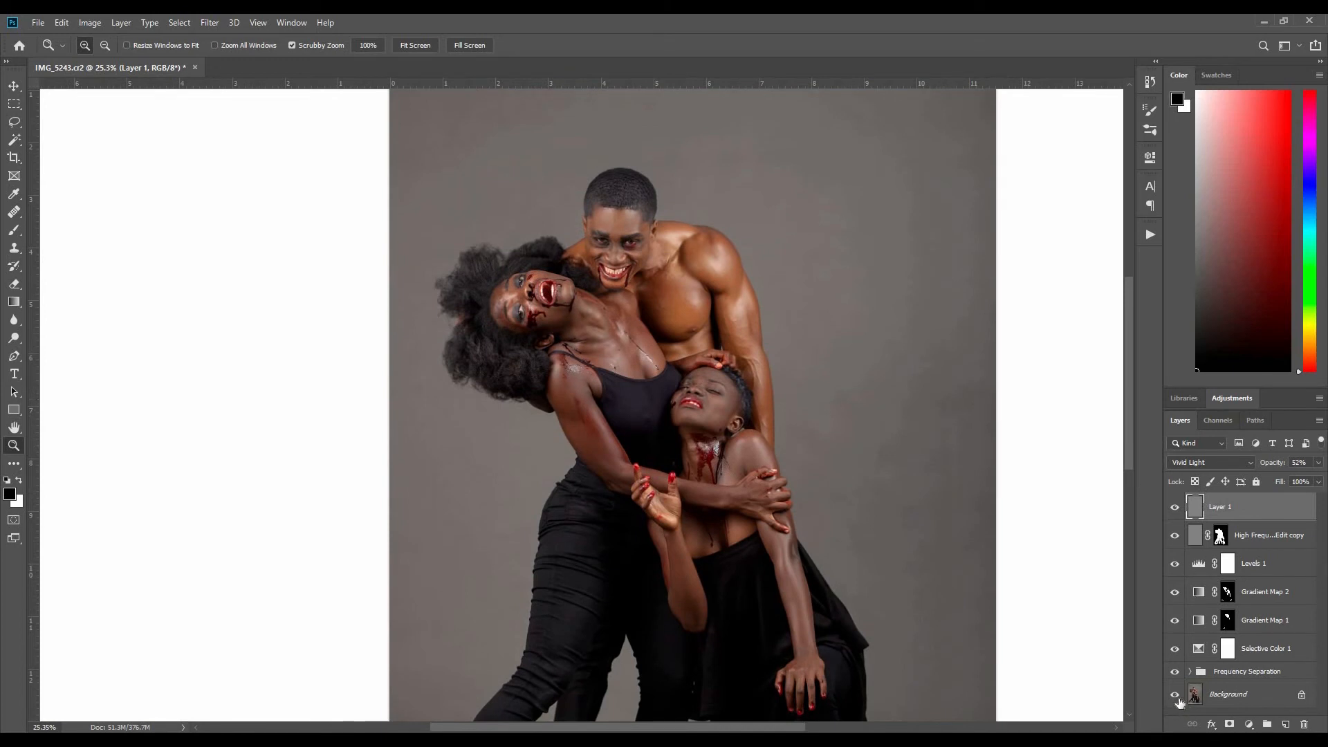
# Step: Compare the retouched photo with the original Background layer alone and review the full image, undoing a trial stamp of visible layers
pyautogui.keyDown('alt'); pyautogui.click(1179, 695); pyautogui.keyUp('alt')
pyautogui.keyDown('alt'); pyautogui.click(1179, 694); pyautogui.keyUp('alt')
pyautogui.moveTo(852, 505); pyautogui.dragTo(879, 407)
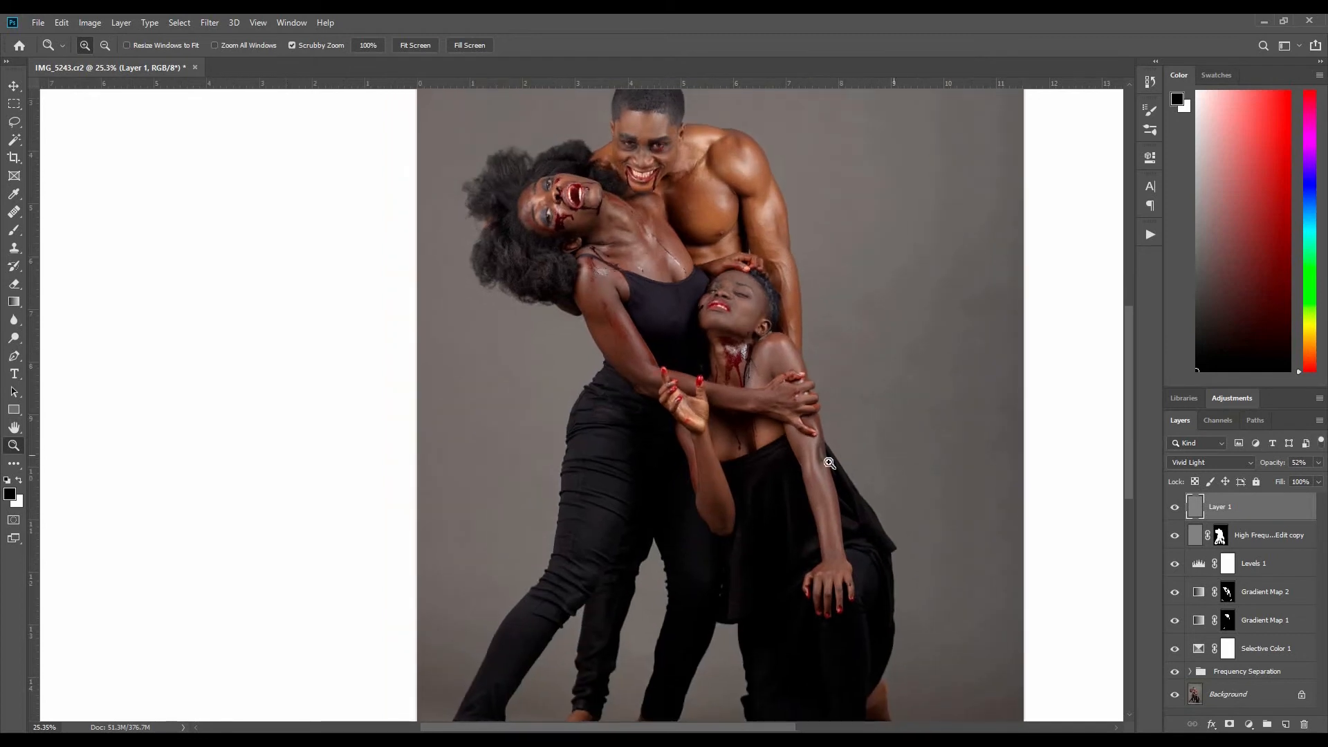
pyautogui.moveTo(829, 462); pyautogui.dragTo(679, 549)
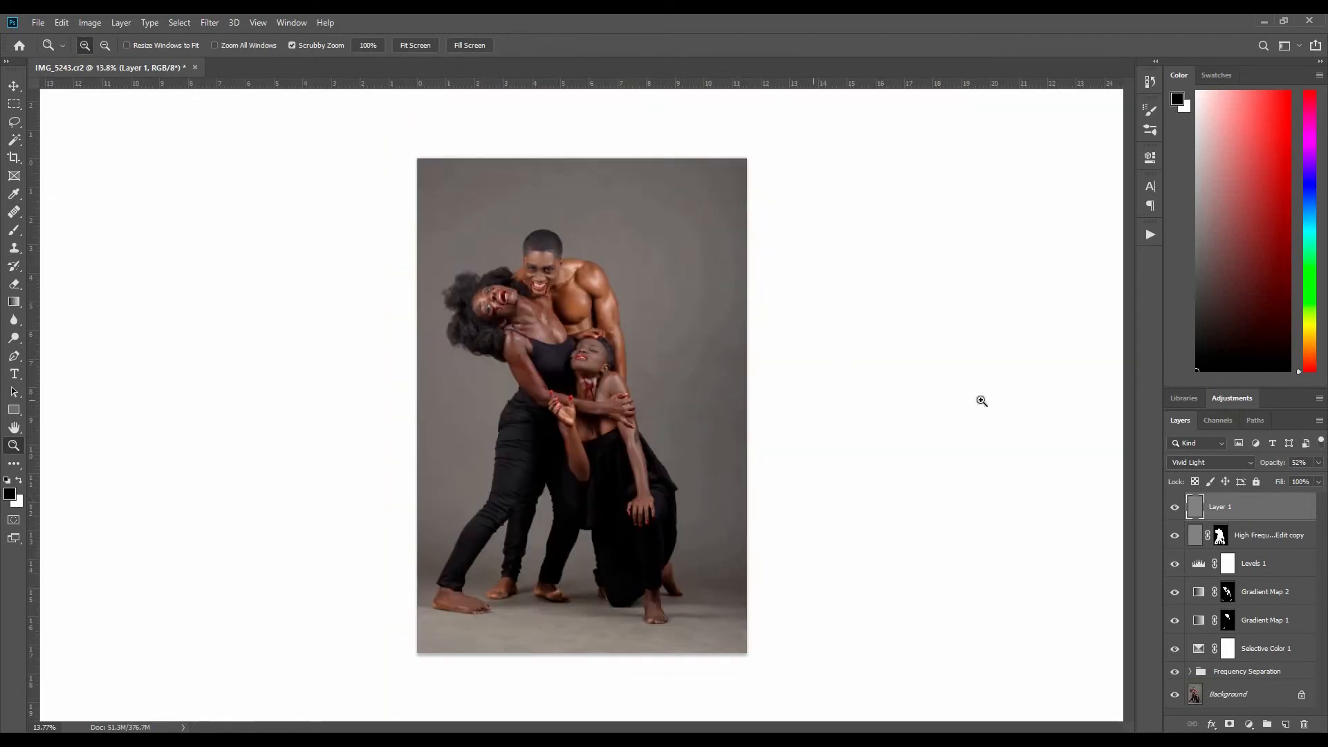
pyautogui.hotkey('ctrl', 'alt', 'shift', 'e')
pyautogui.hotkey('ctrl', 'z')
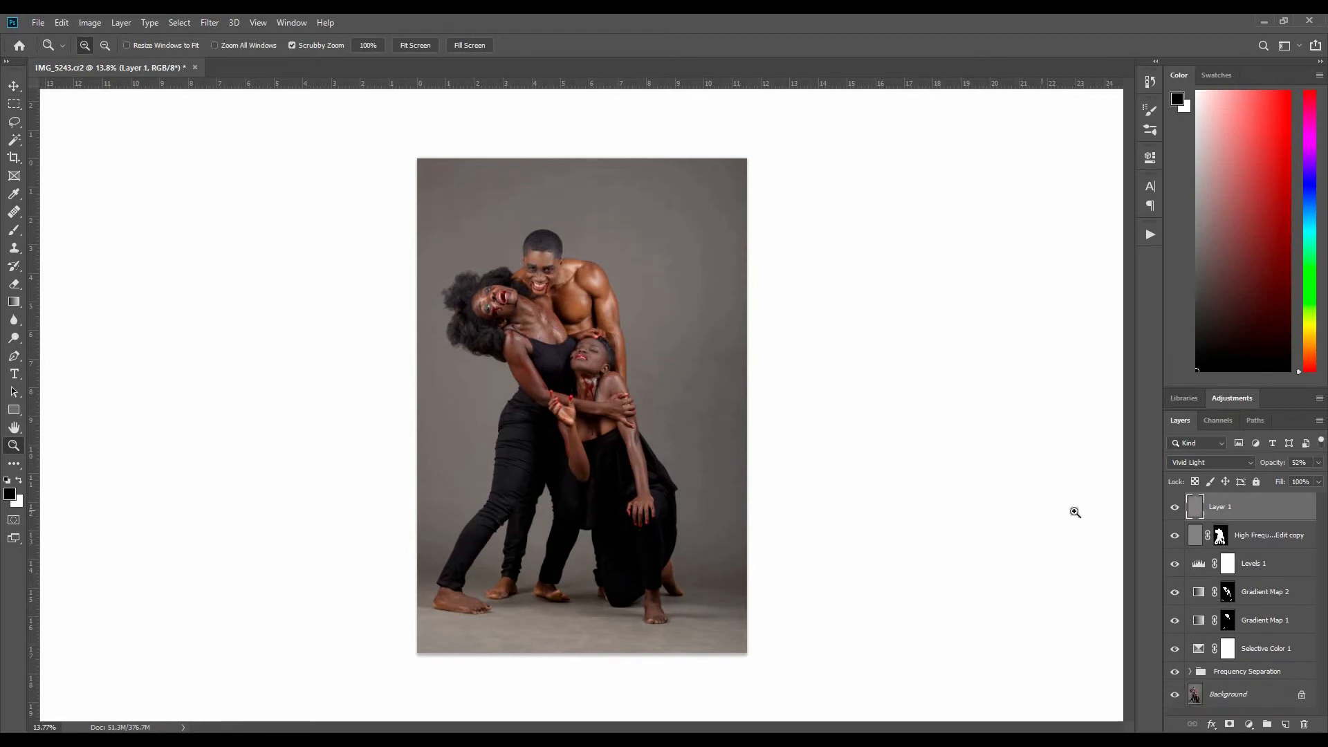
# Step: Add a vignette layer of reversed black radial gradients around the models, undo the last gradient, and blend the layer in Soft Light
pyautogui.hotkey('ctrl', 'alt', 'shift', 'n')
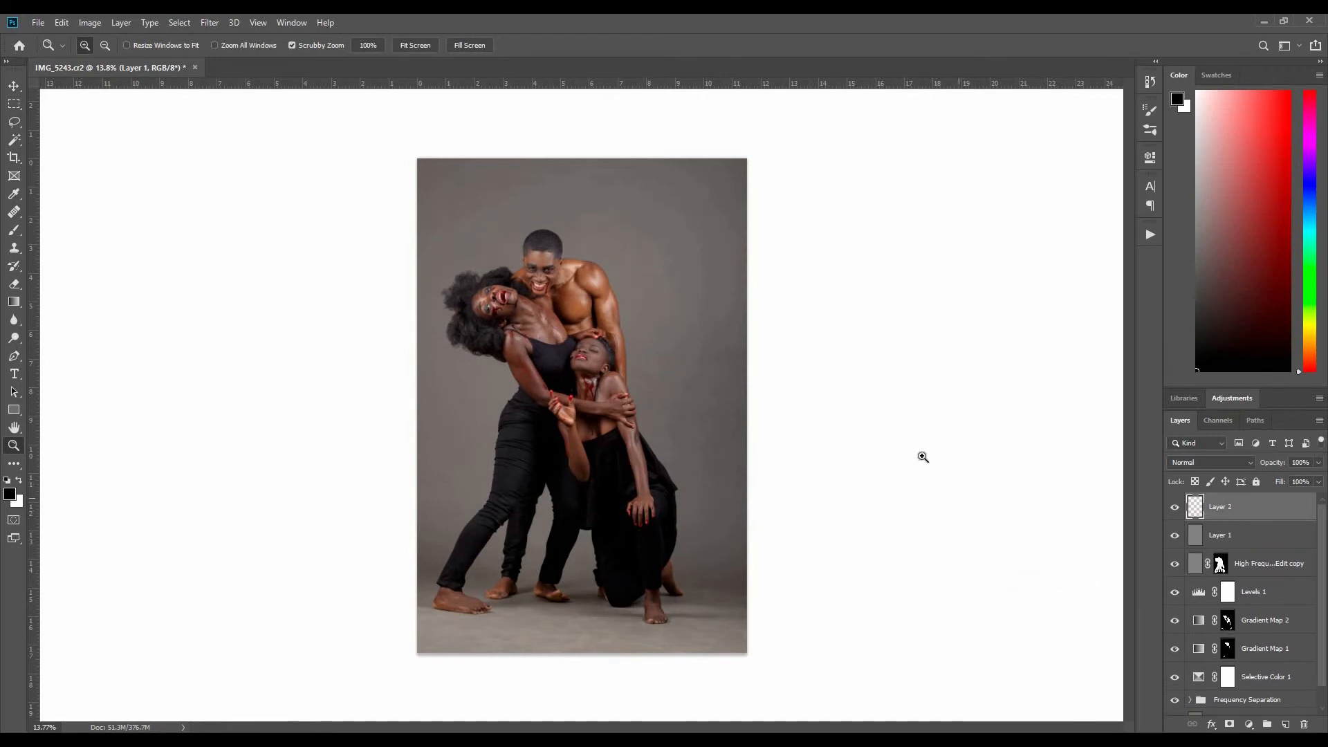
pyautogui.press('g')
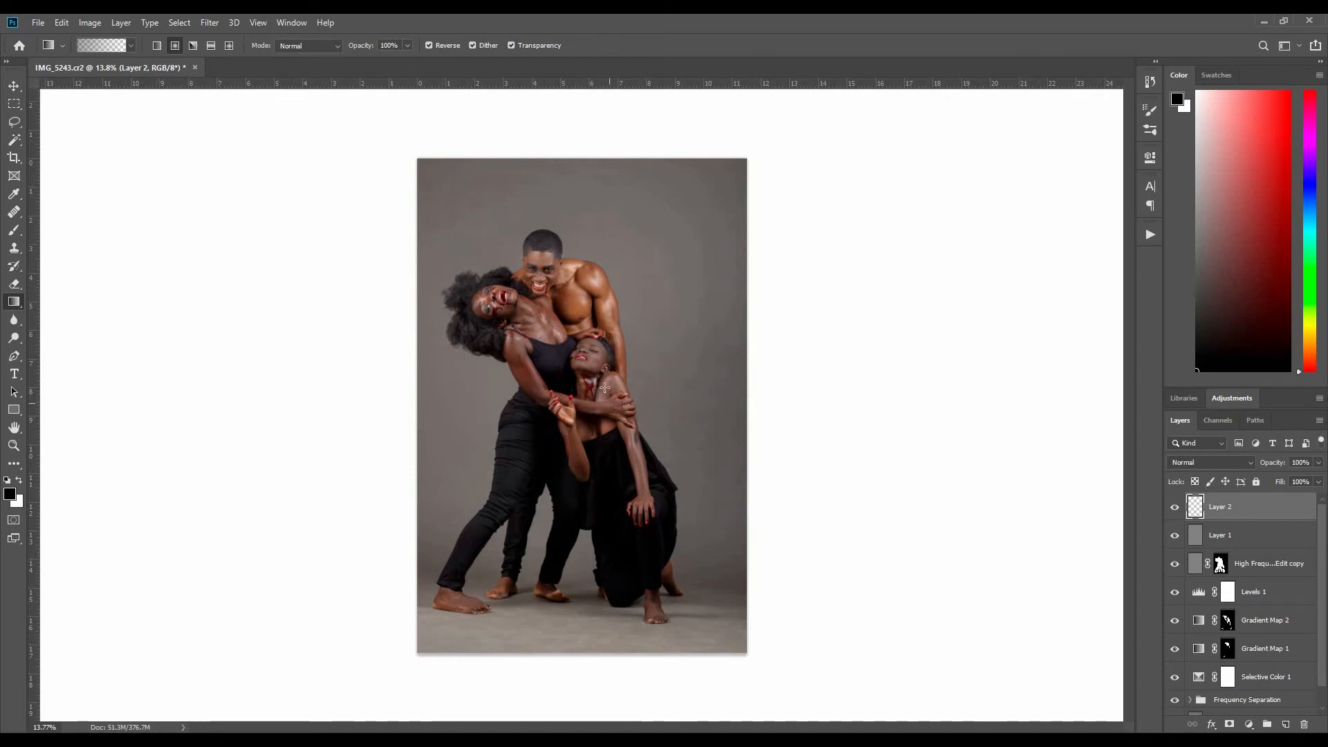
pyautogui.moveTo(557, 423); pyautogui.dragTo(1095, 255)
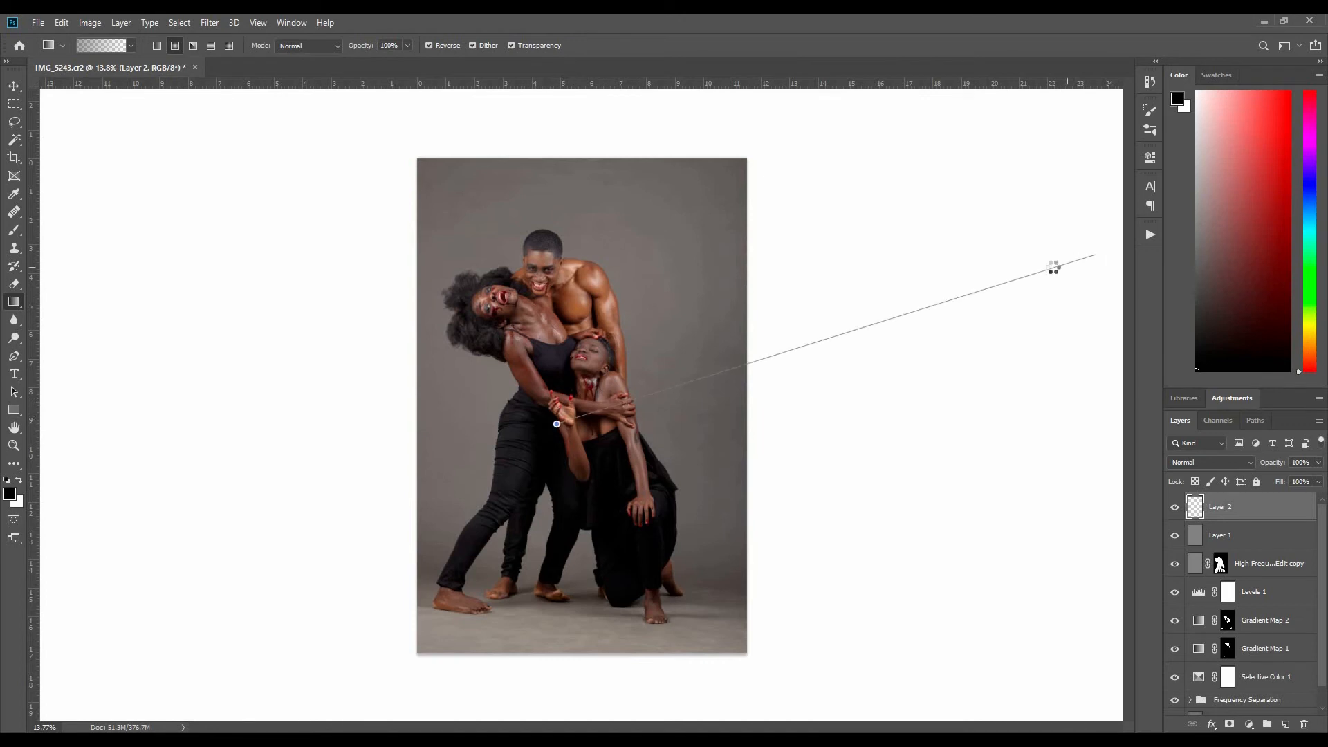
pyautogui.moveTo(554, 417); pyautogui.dragTo(839, 76)
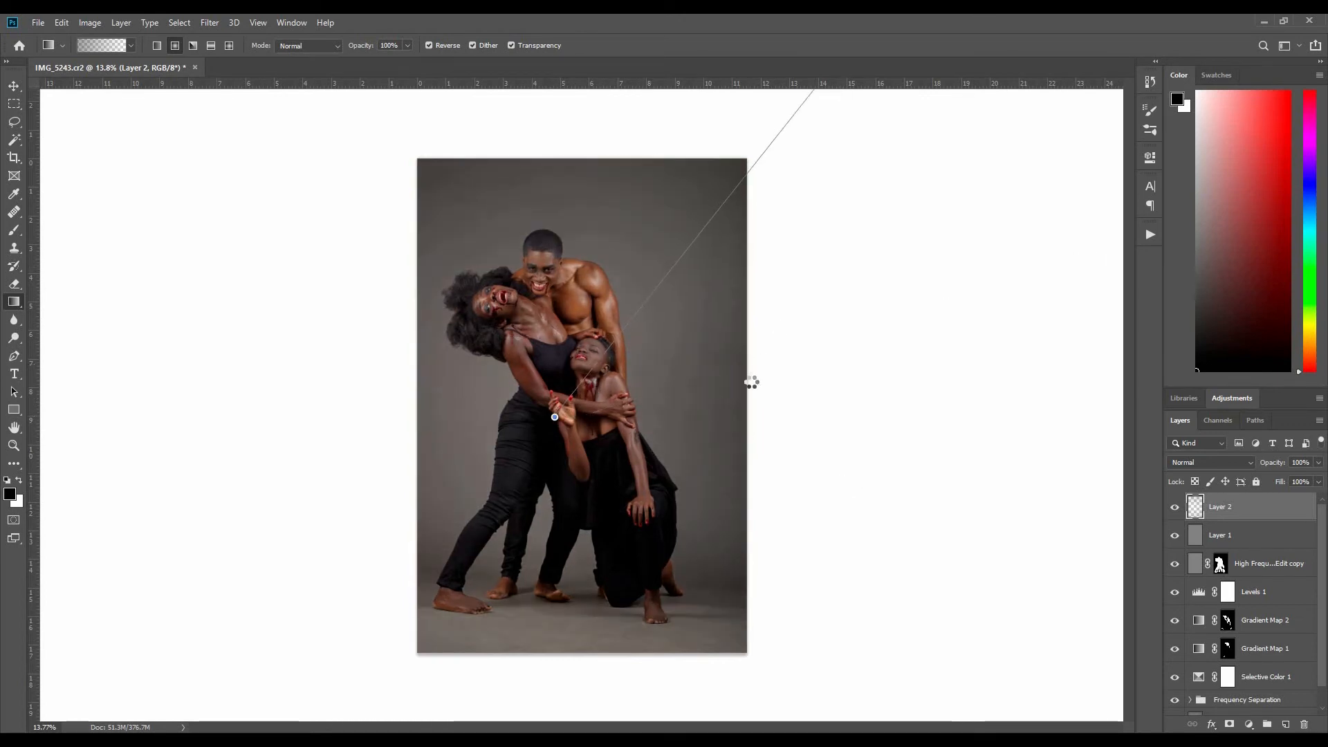
pyautogui.moveTo(570, 431); pyautogui.dragTo(902, 448)
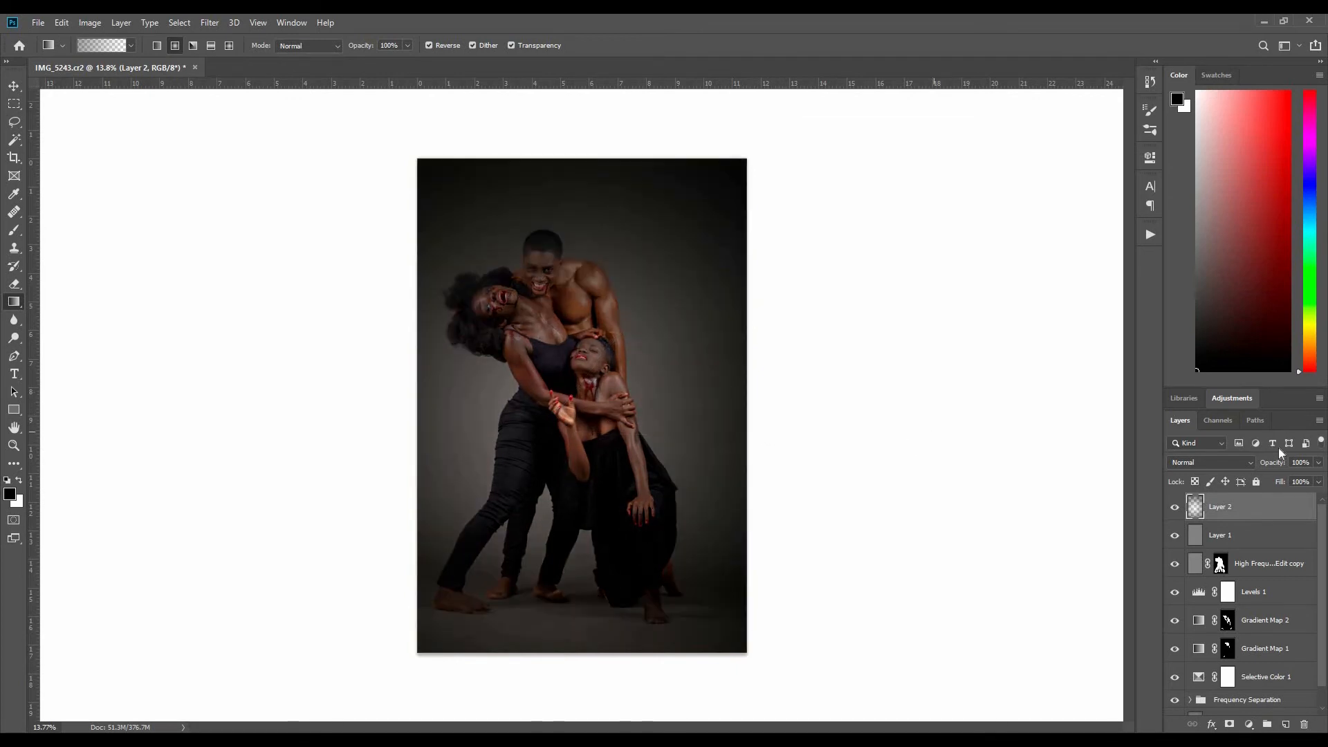
pyautogui.hotkey('ctrl', 'z')
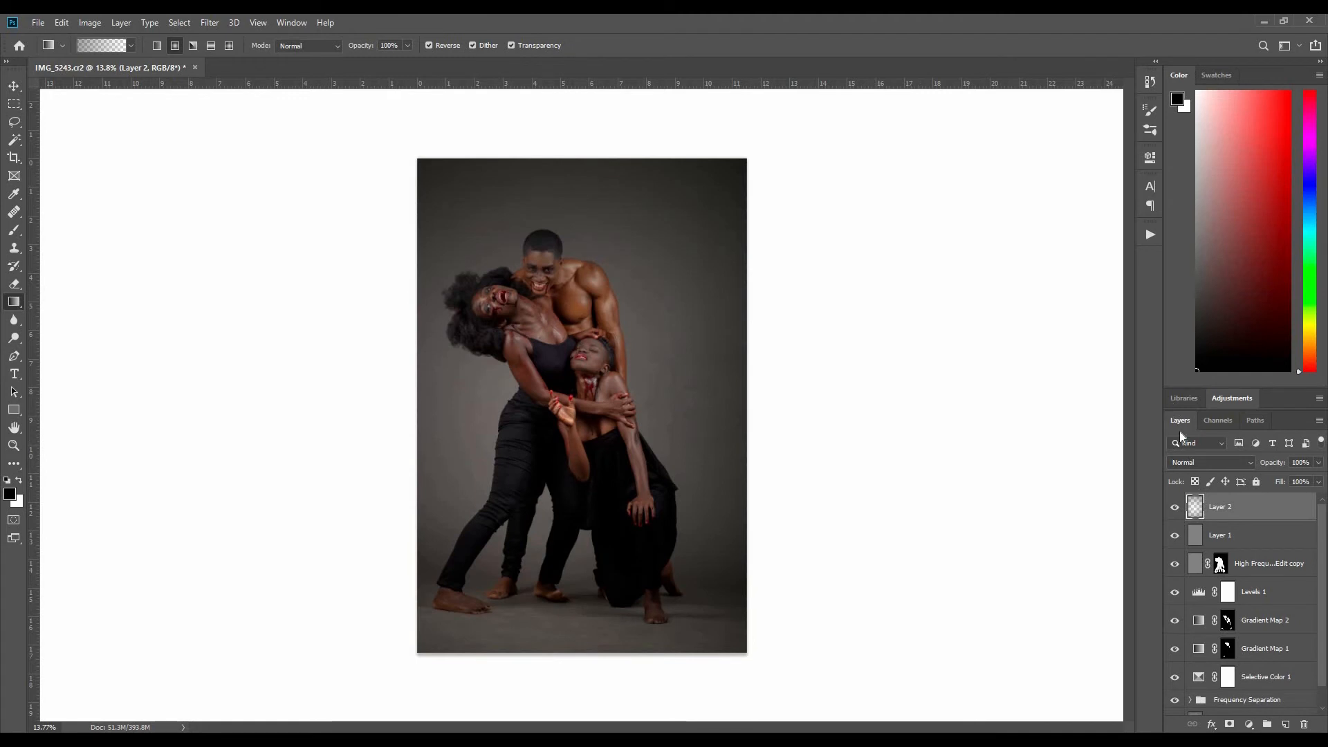
pyautogui.click(1210, 464)
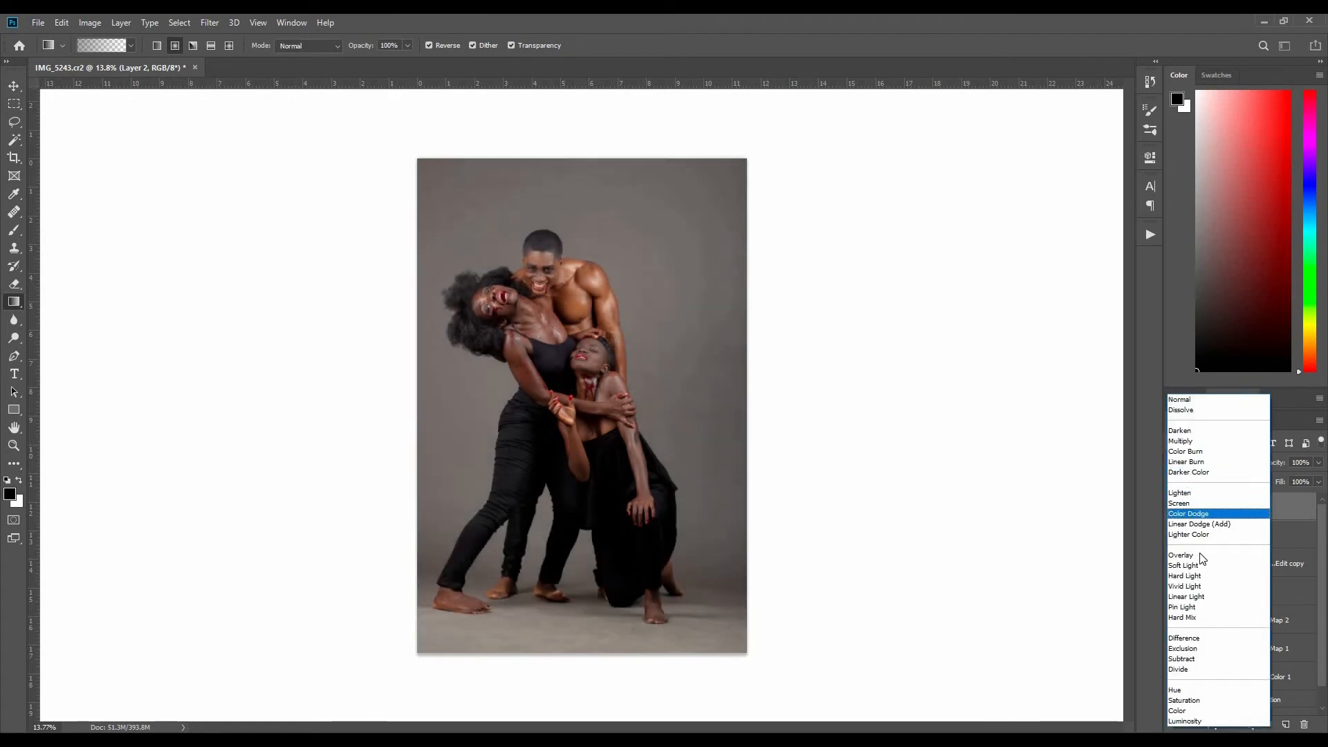
pyautogui.click(1202, 572)
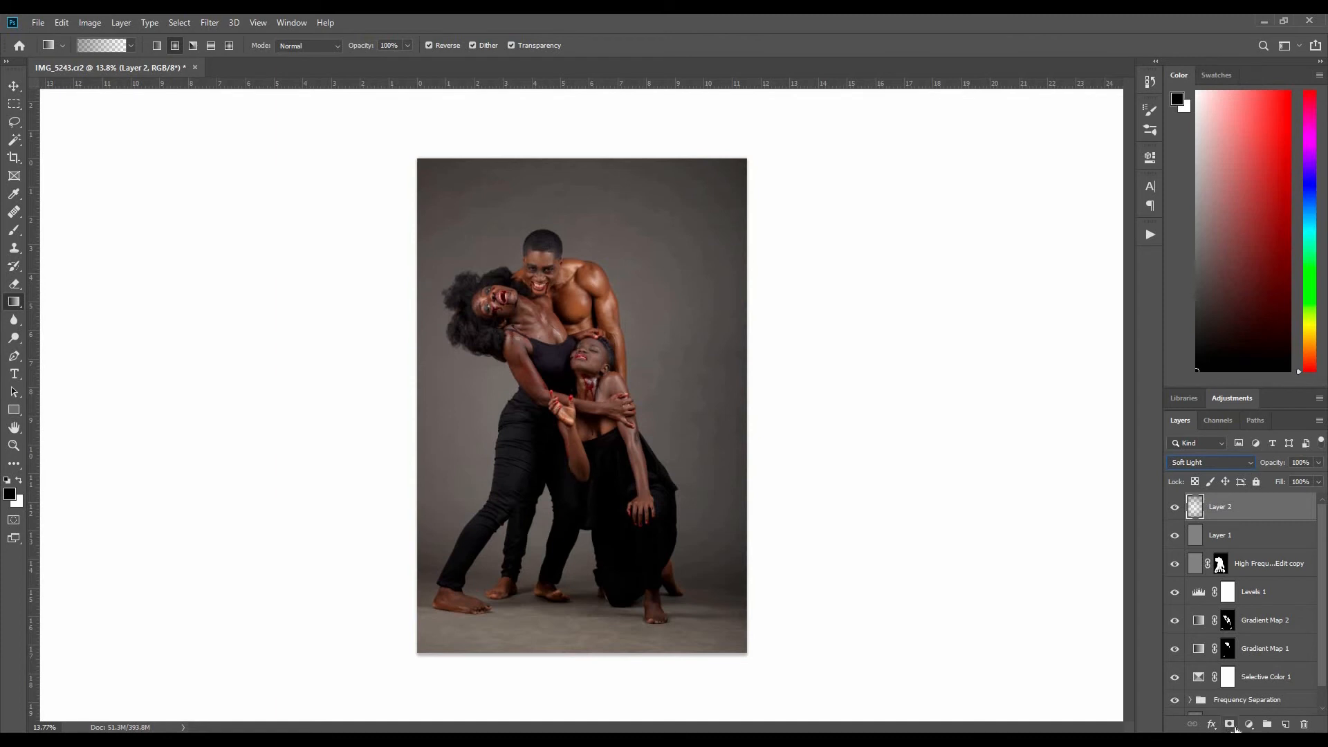
# Step: Add a layer mask to the vignette layer, set the brush flow to 5%, and enlarge the layer list
pyautogui.click(1230, 725)
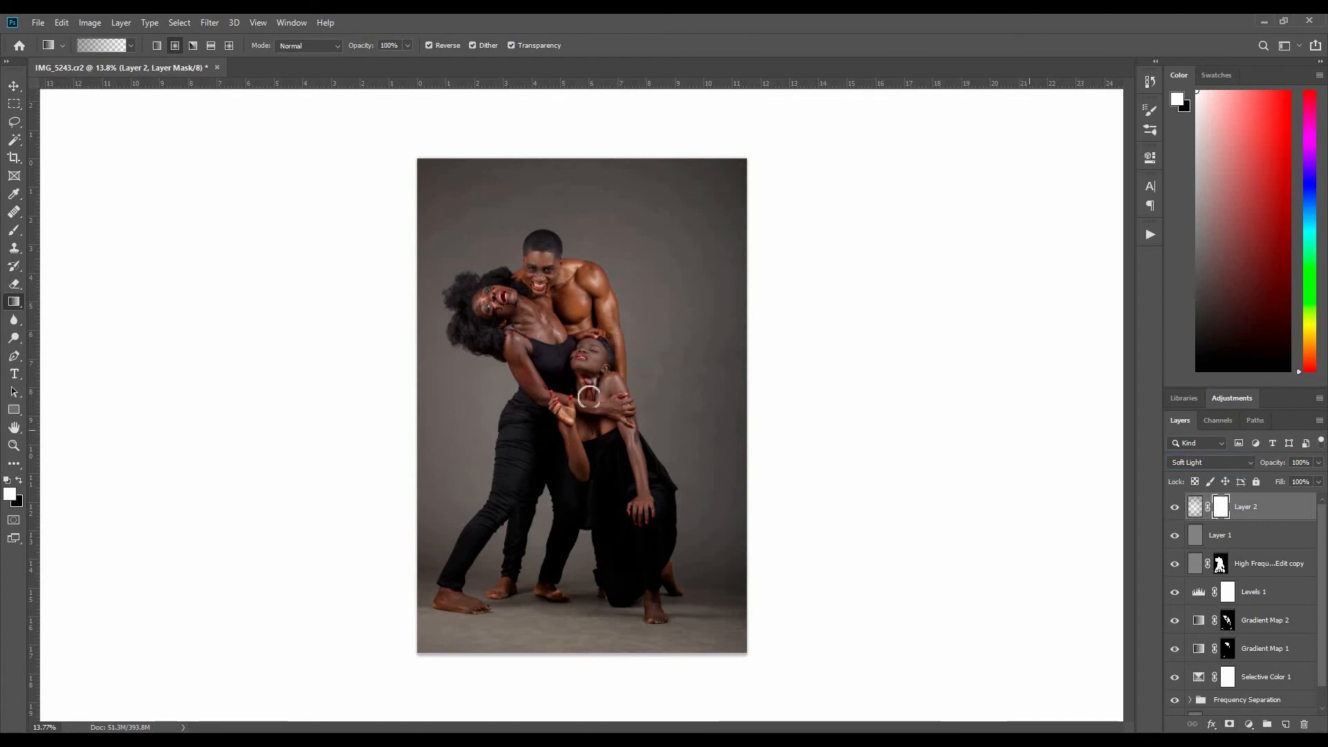
pyautogui.press('b')
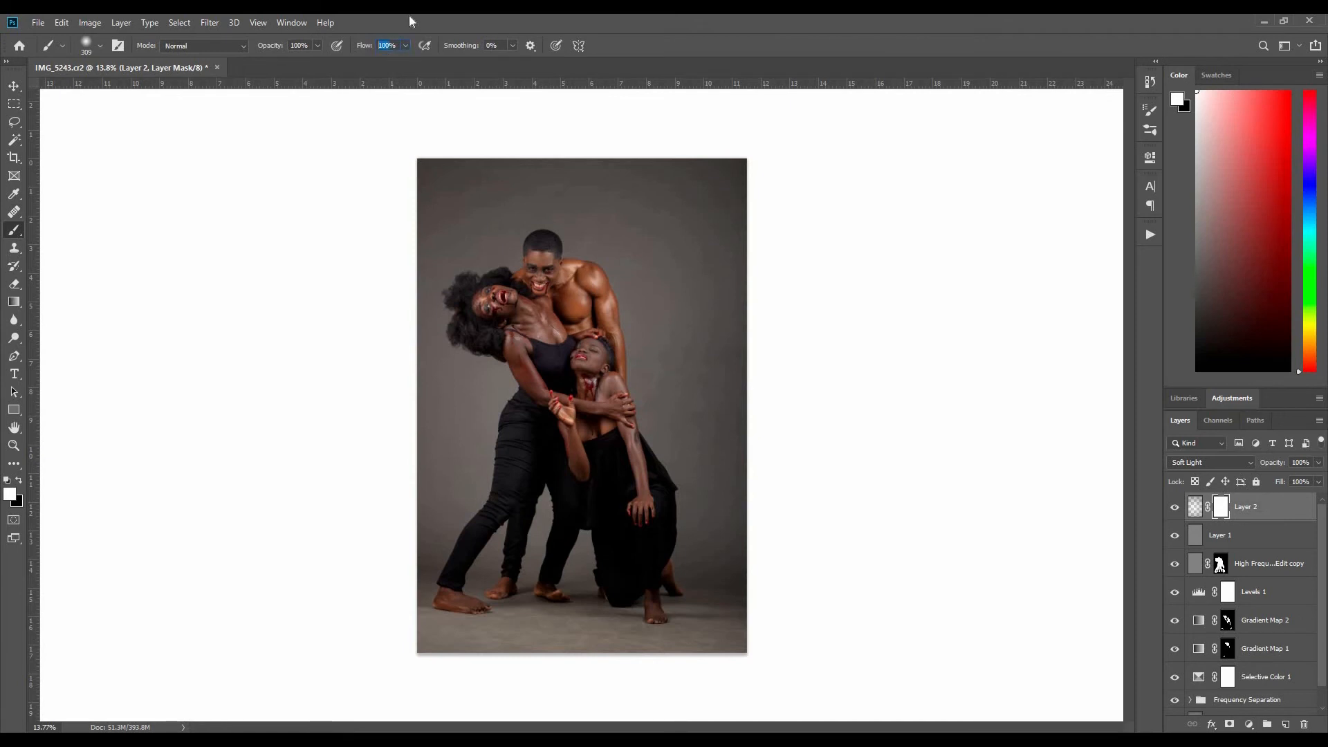
pyautogui.write('5')
pyautogui.press('Return')
pyautogui.moveTo(1284, 384); pyautogui.dragTo(1282, 309)
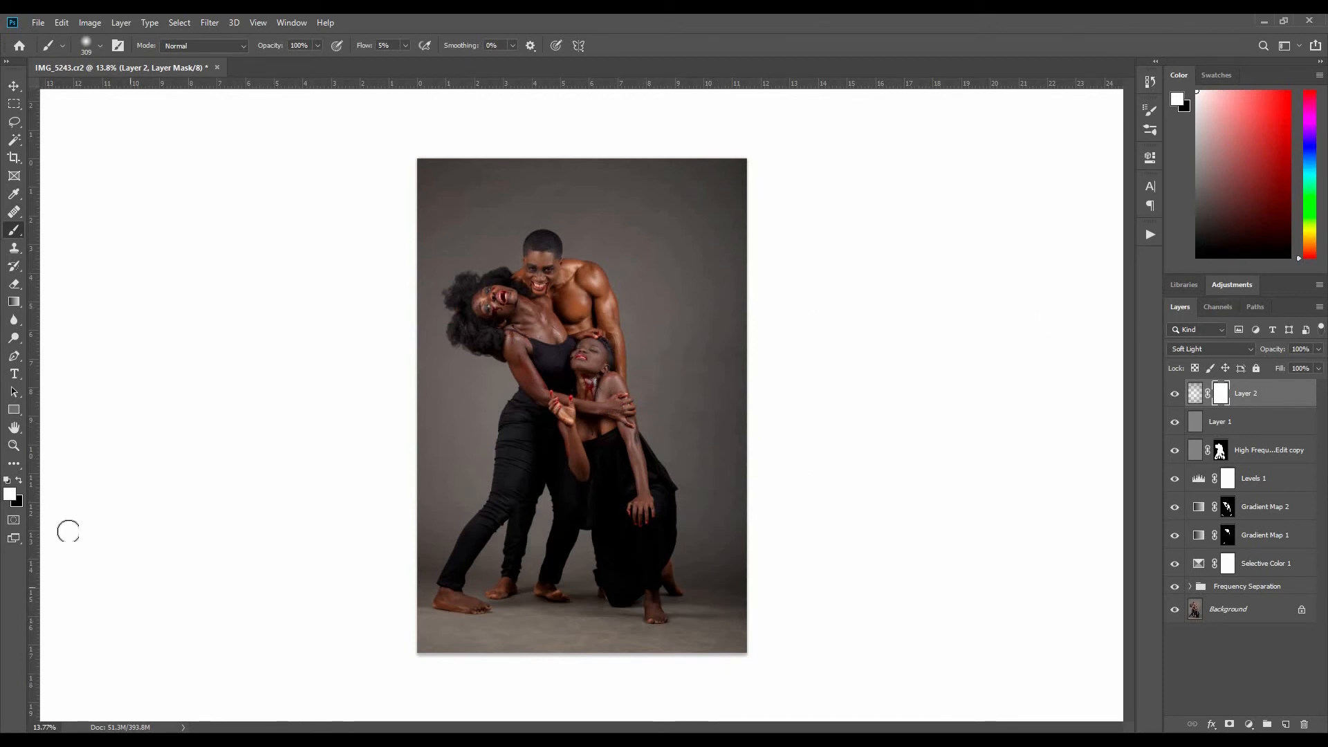
# Step: Paint black on the vignette mask with a 600-pixel soft brush over the models' faces and upper bodies
pyautogui.press('x')
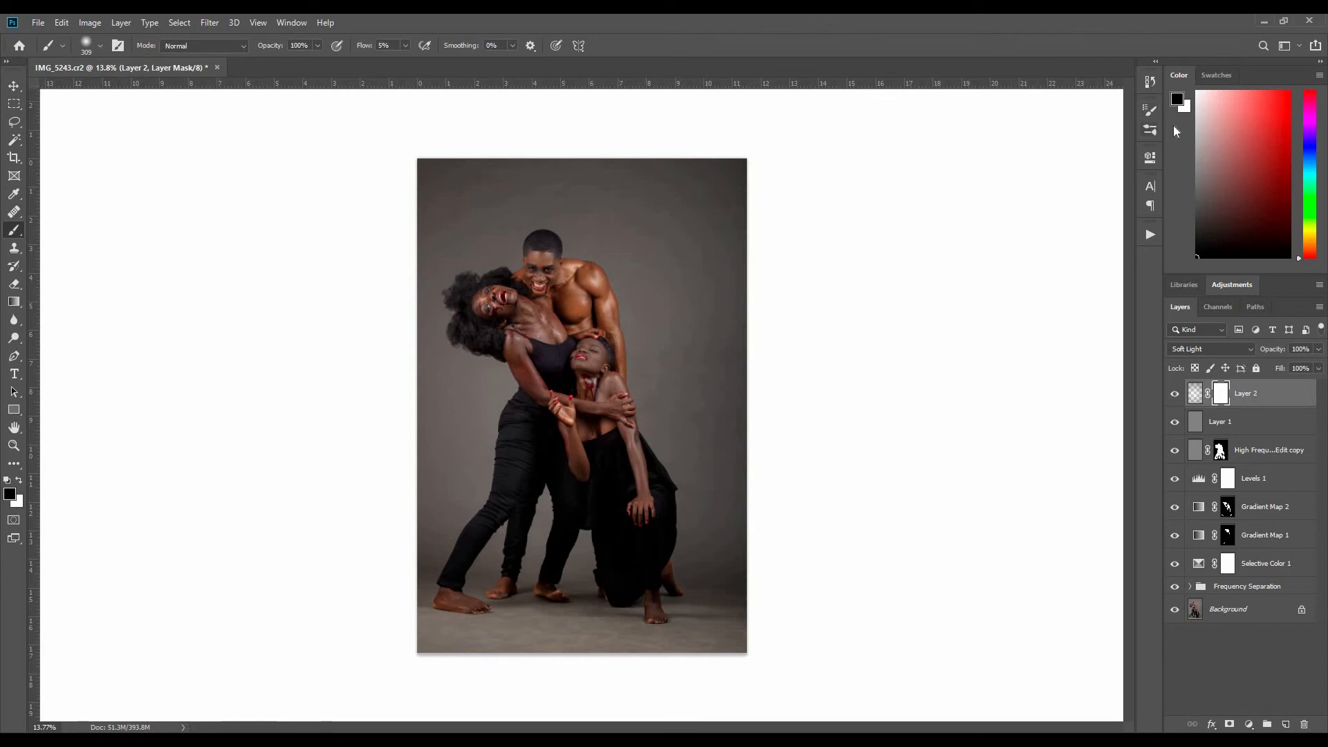
pyautogui.press('x')
pyautogui.press('x')
pyautogui.press(']')
pyautogui.press(']')
pyautogui.press(']')
pyautogui.press(']')
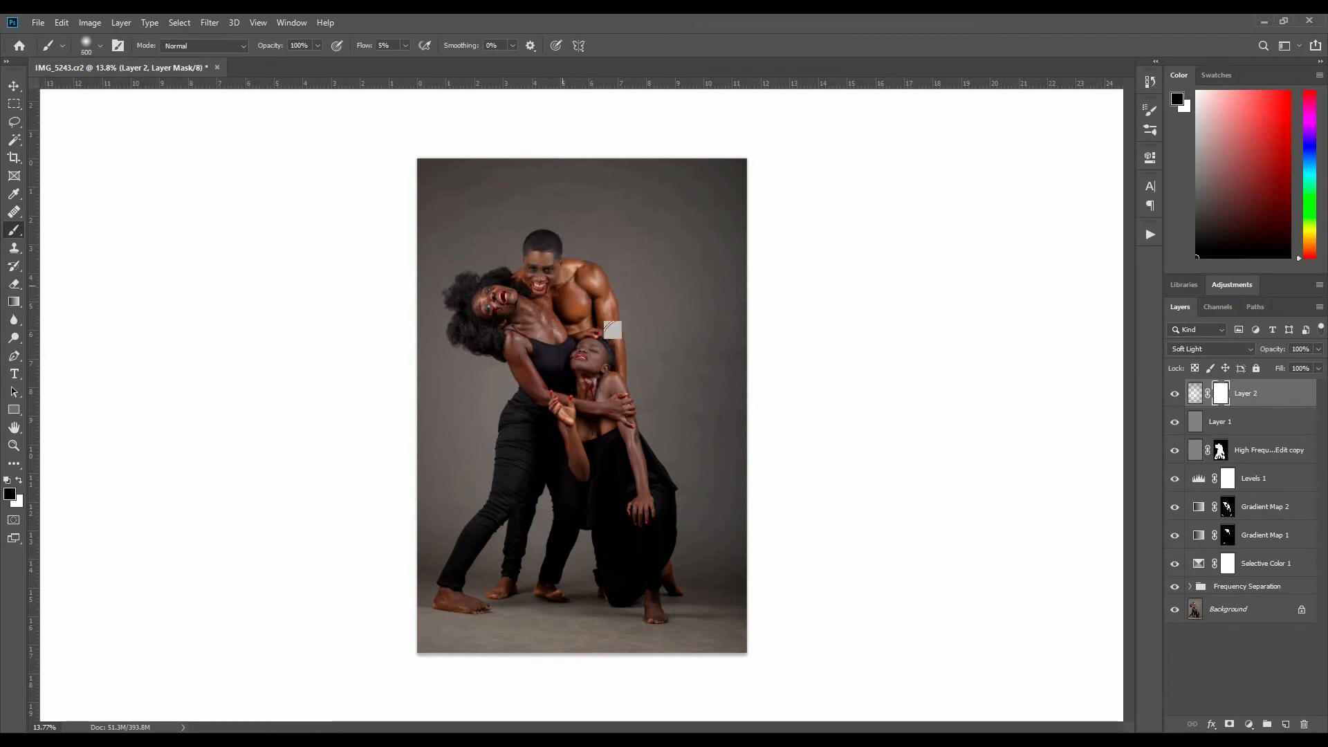
pyautogui.press(']')
pyautogui.press('[')
pyautogui.press('[')
pyautogui.moveTo(580, 330)
pyautogui.mouseDown()
pyautogui.moveTo(583, 318)
pyautogui.moveTo(603, 329)
pyautogui.moveTo(608, 374)
pyautogui.mouseUp()
pyautogui.moveTo(570, 290)
pyautogui.mouseDown()
pyautogui.moveTo(550, 296)
pyautogui.moveTo(557, 284)
pyautogui.mouseUp()
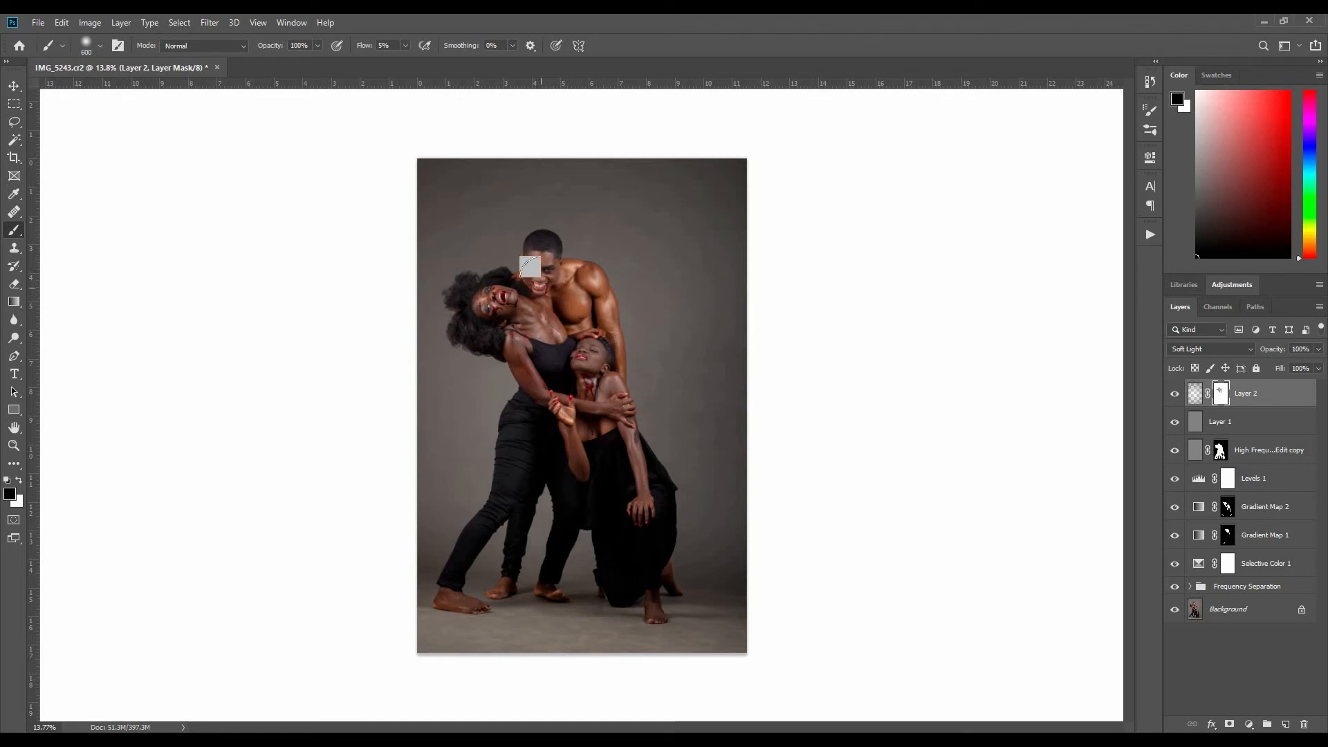
pyautogui.moveTo(523, 282); pyautogui.dragTo(536, 300)
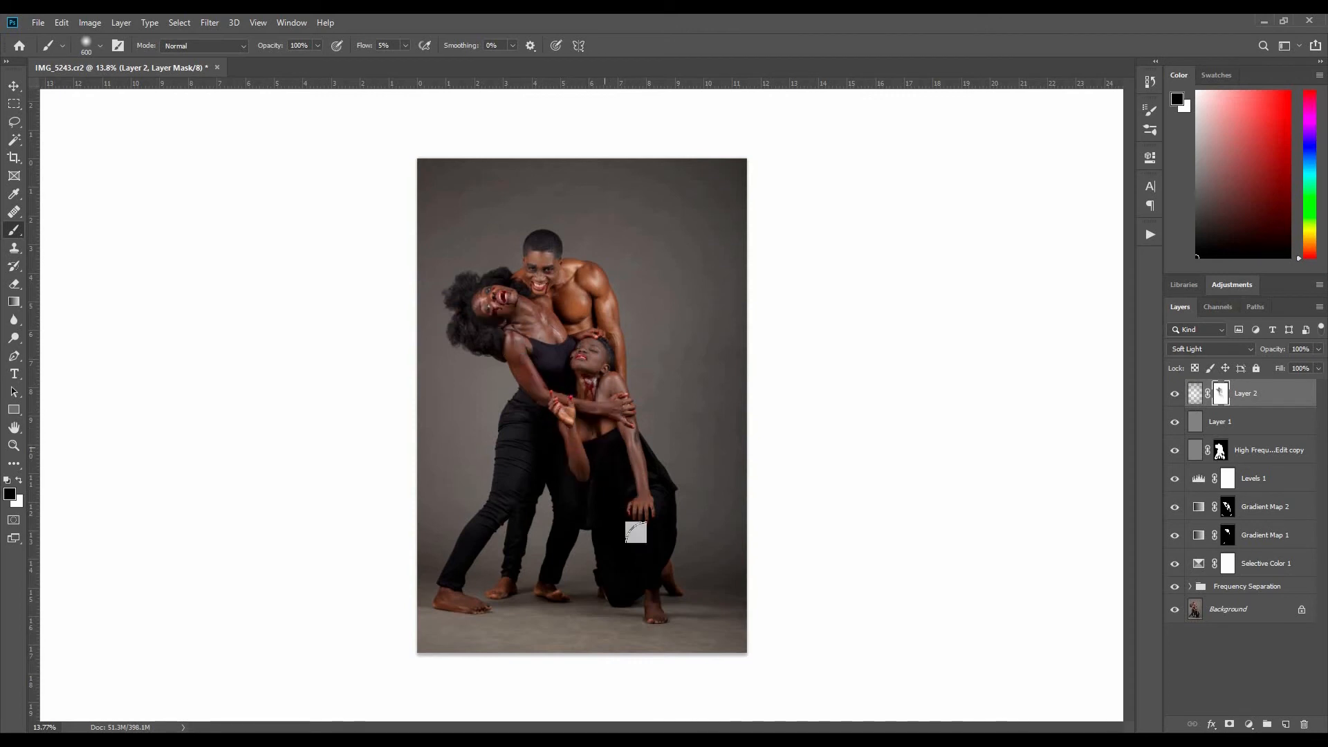
# Step: Mask the vignette off the models' feet using a smaller black brush
pyautogui.press('[')
pyautogui.press('[')
pyautogui.press('[')
pyautogui.moveTo(659, 591); pyautogui.dragTo(654, 611)
pyautogui.moveTo(510, 572)
pyautogui.mouseDown()
pyautogui.moveTo(522, 525)
pyautogui.moveTo(500, 592)
pyautogui.mouseUp()
# Step: Mask the vignette on the standing woman's legs with a 500-pixel brush and compare the photo with the vignette layer hidden and shown
pyautogui.press('[')
pyautogui.press('[')
pyautogui.press('[')
pyautogui.press('[')
pyautogui.press(']')
pyautogui.press(']')
pyautogui.press(']')
pyautogui.press(']')
pyautogui.press('[')
pyautogui.press('[')
pyautogui.press('[')
pyautogui.press('[')
pyautogui.moveTo(516, 507); pyautogui.dragTo(476, 557)
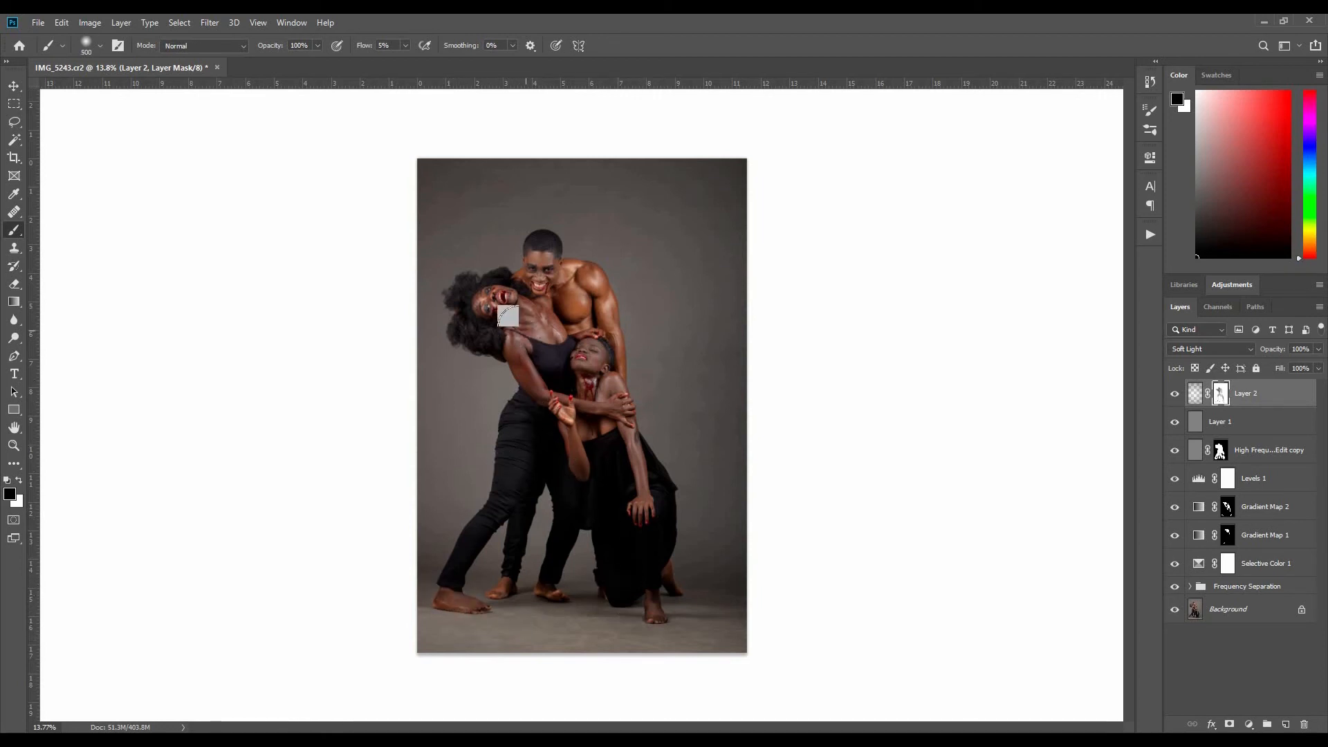
pyautogui.press(']')
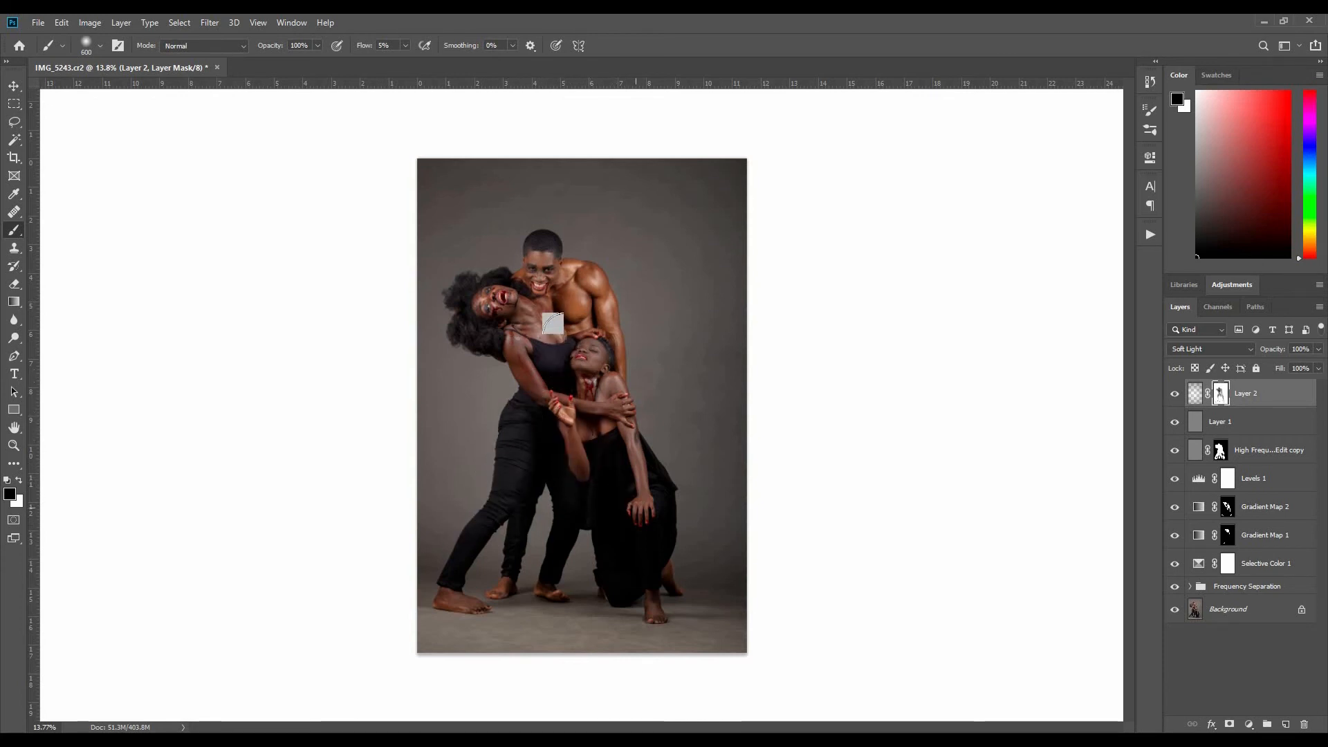
pyautogui.press('z')
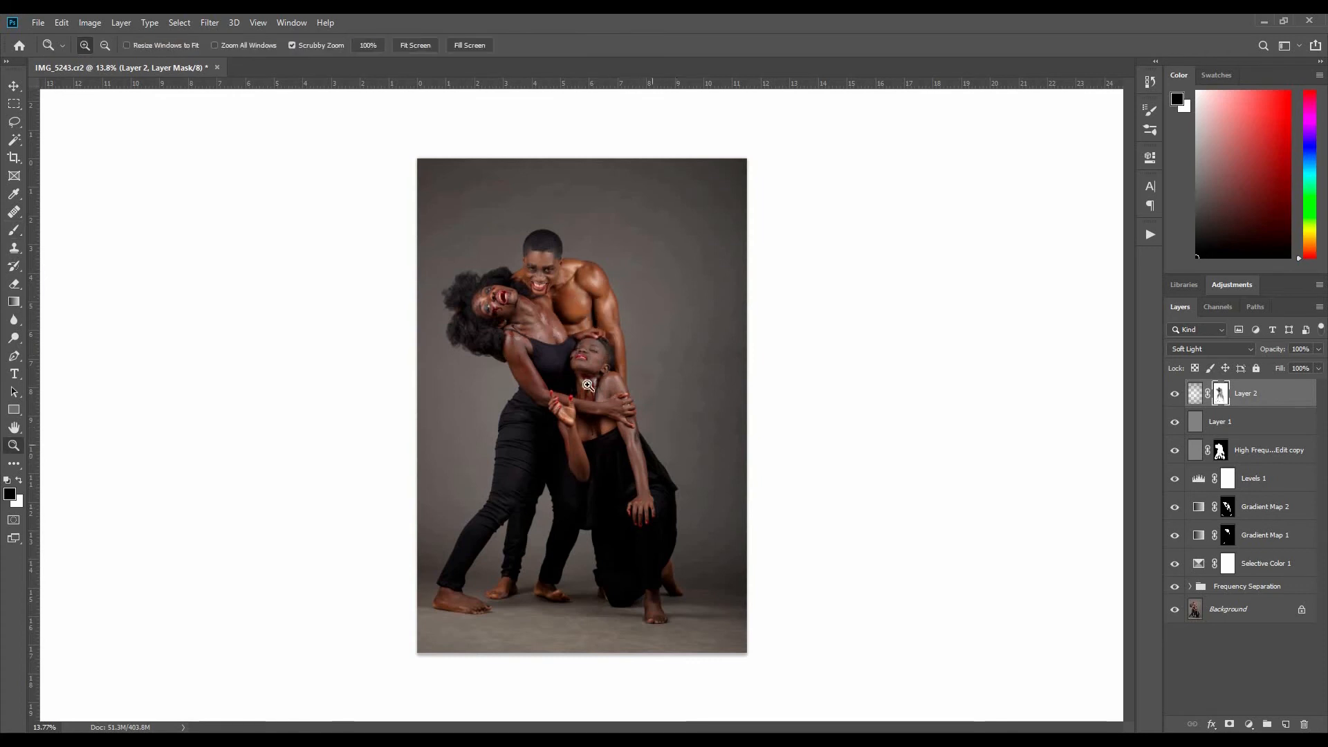
pyautogui.click(563, 376)
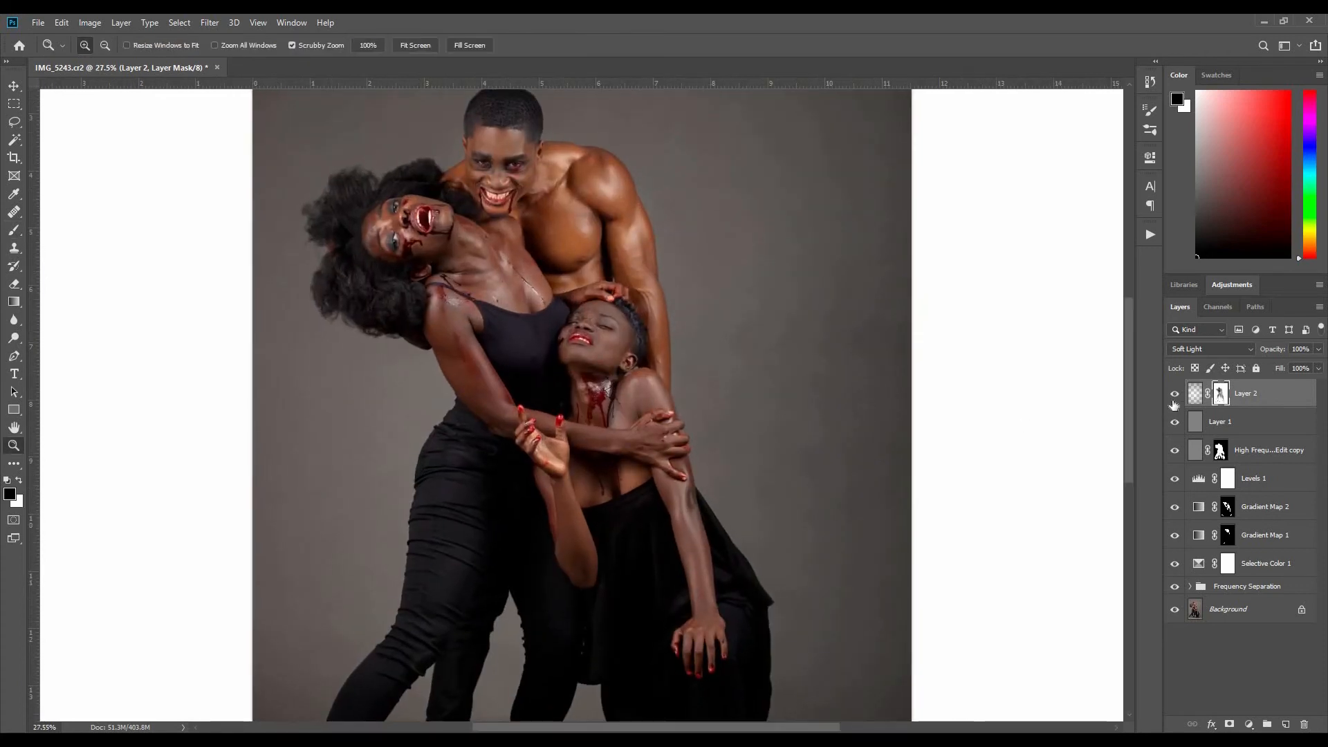
pyautogui.click(1175, 392)
pyautogui.click(1175, 392)
pyautogui.moveTo(685, 380); pyautogui.dragTo(833, 400)
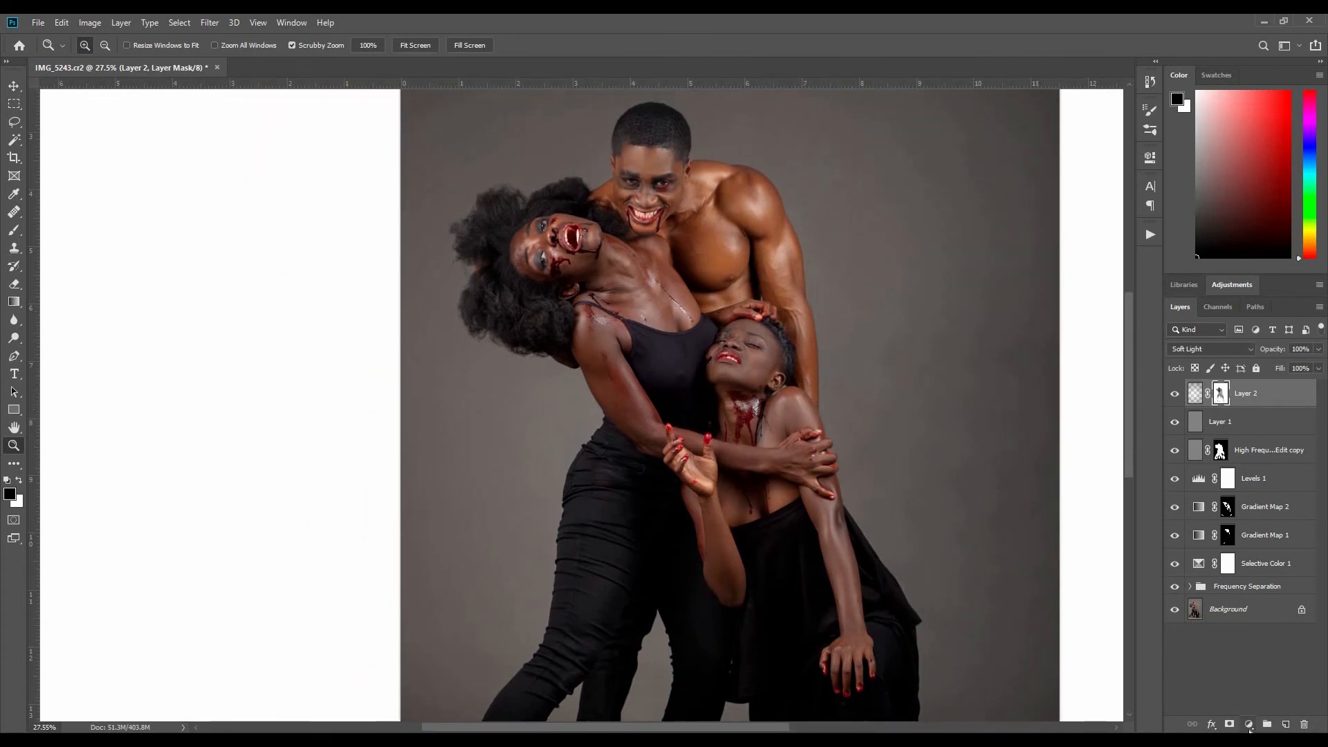
# Step: Add a Curves adjustment layer above the vignette and set its blend mode to Screen, leaving the curve at its default
pyautogui.click(1249, 726)
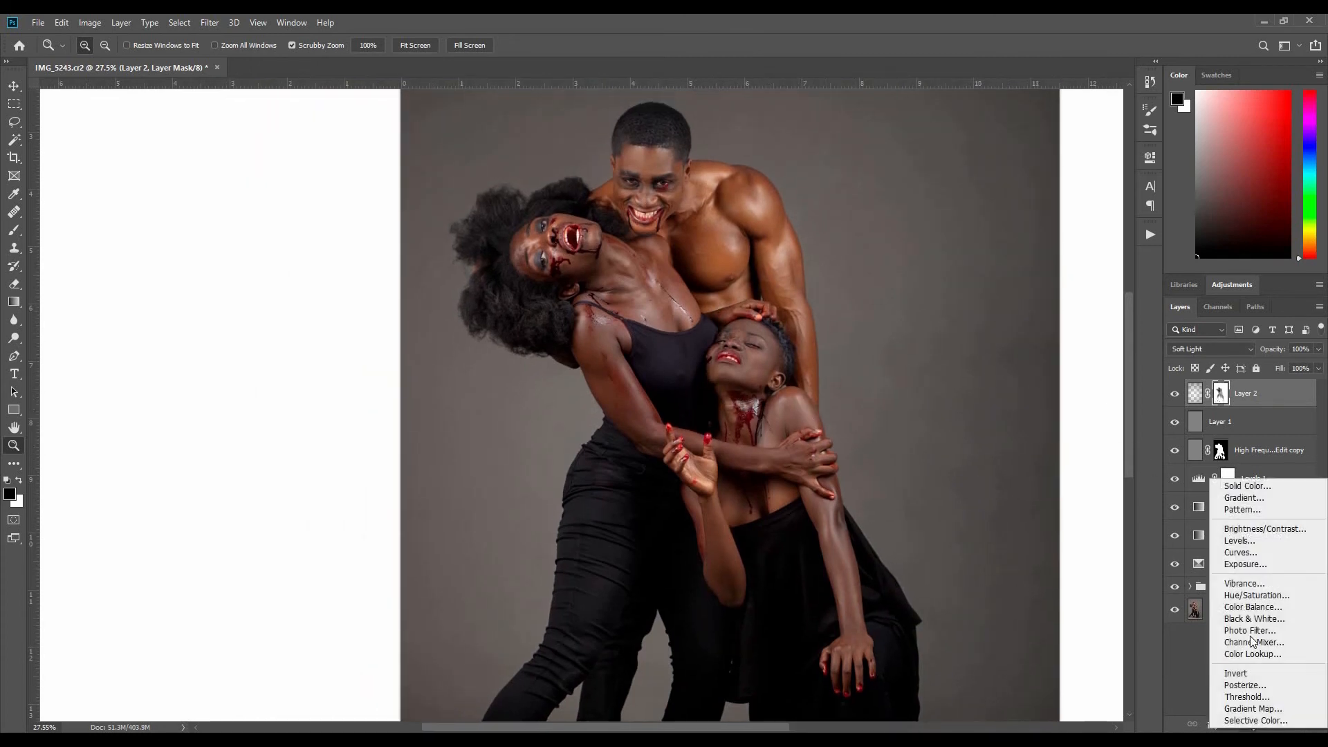
pyautogui.click(1257, 555)
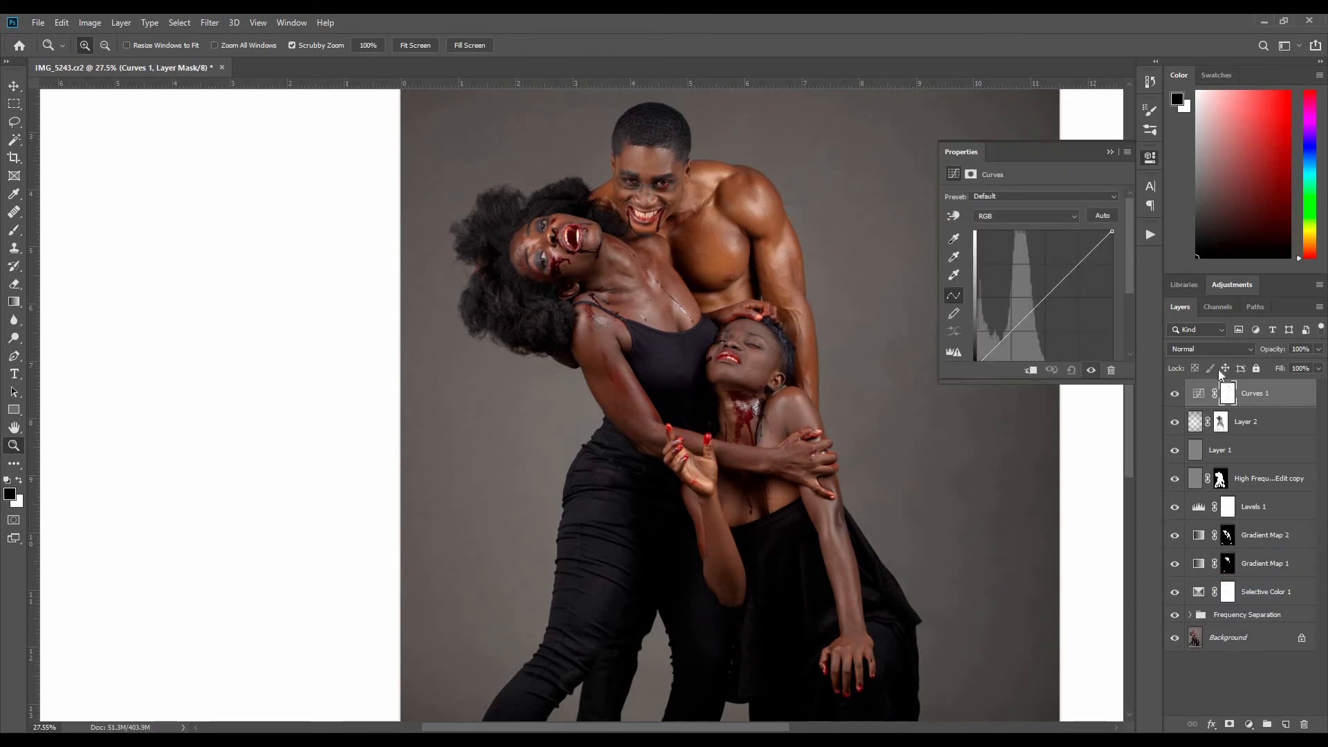
pyautogui.click(1216, 349)
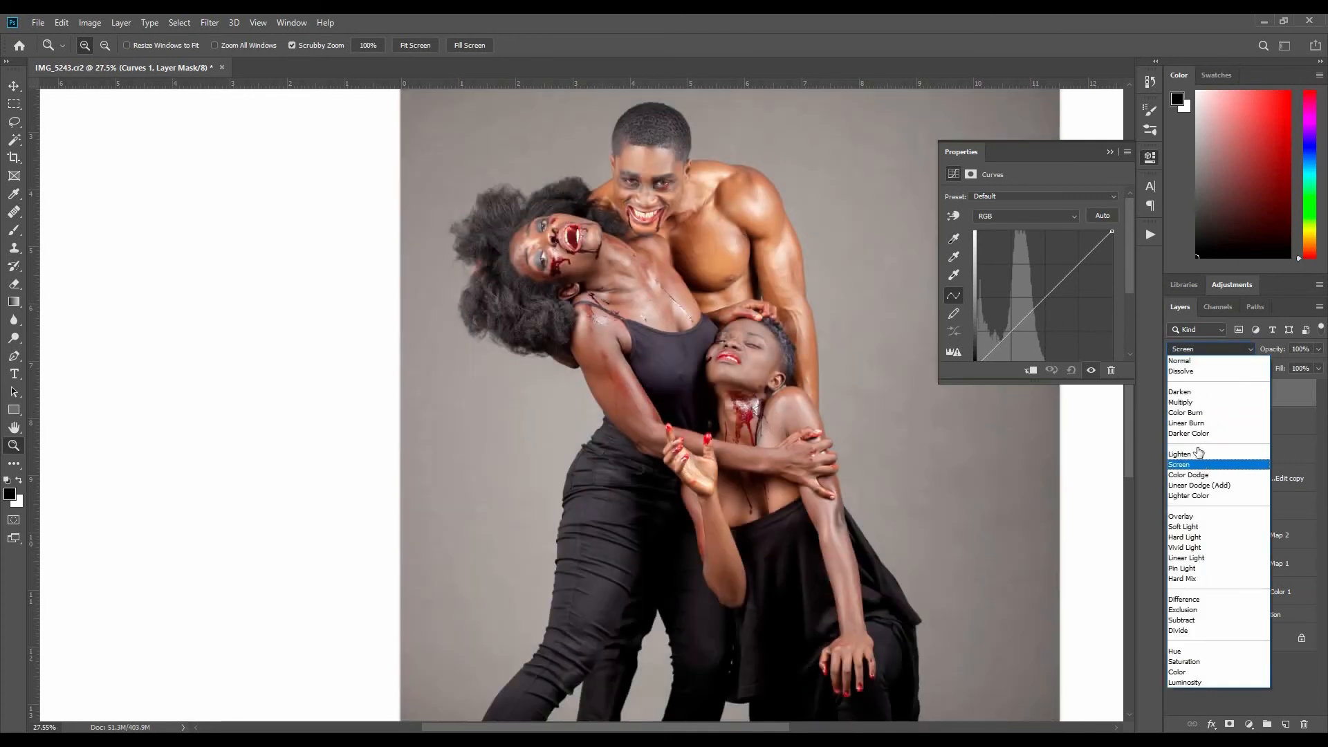
pyautogui.click(1201, 465)
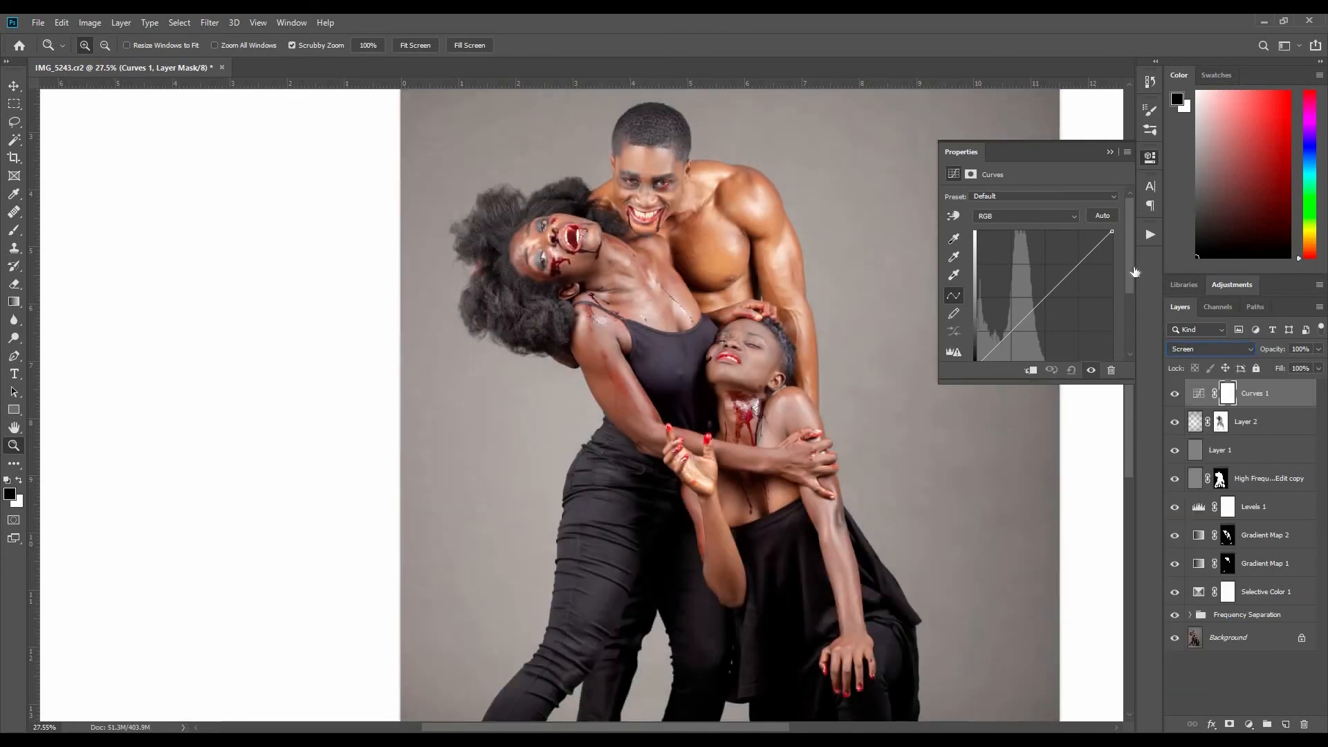
pyautogui.click(1111, 151)
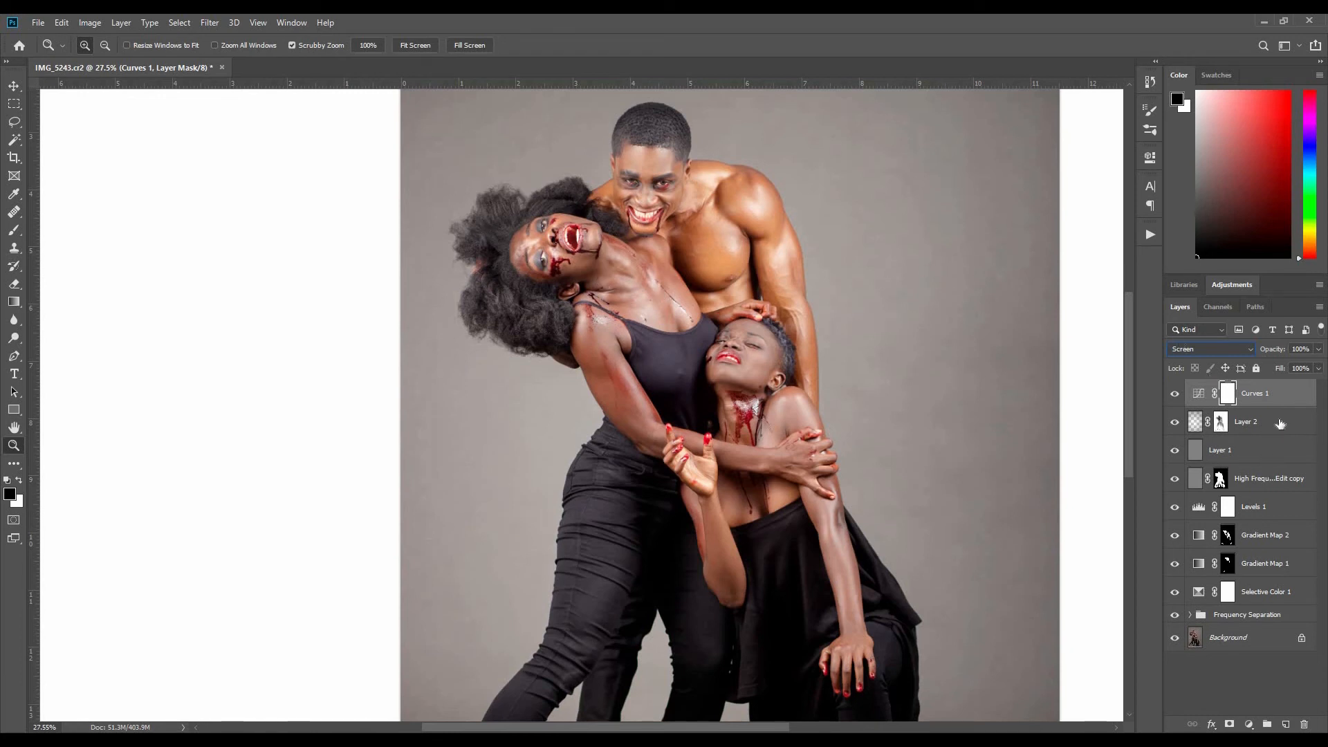
# Step: Try limiting the Curves layer with Blend If, setting the underlying layer's split dark range to 76 / 241
pyautogui.click(1293, 405)
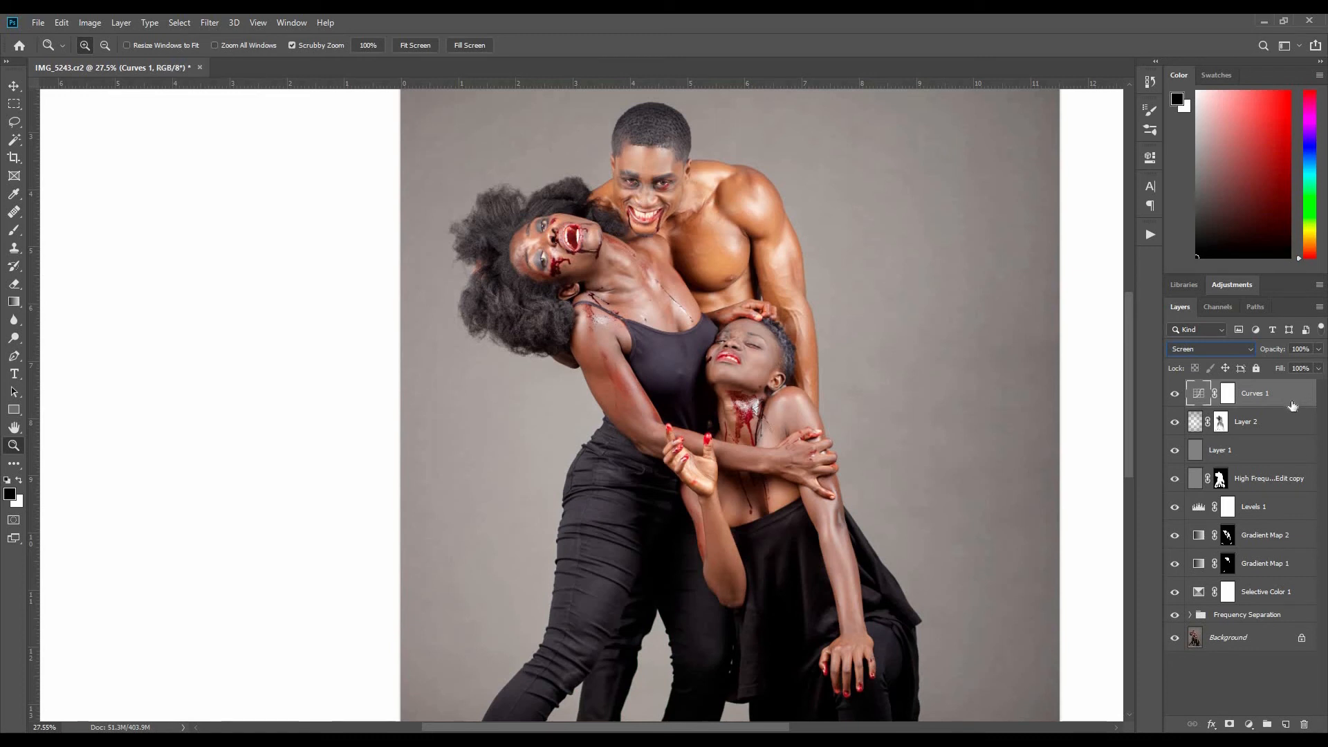
pyautogui.doubleClick(1293, 406)
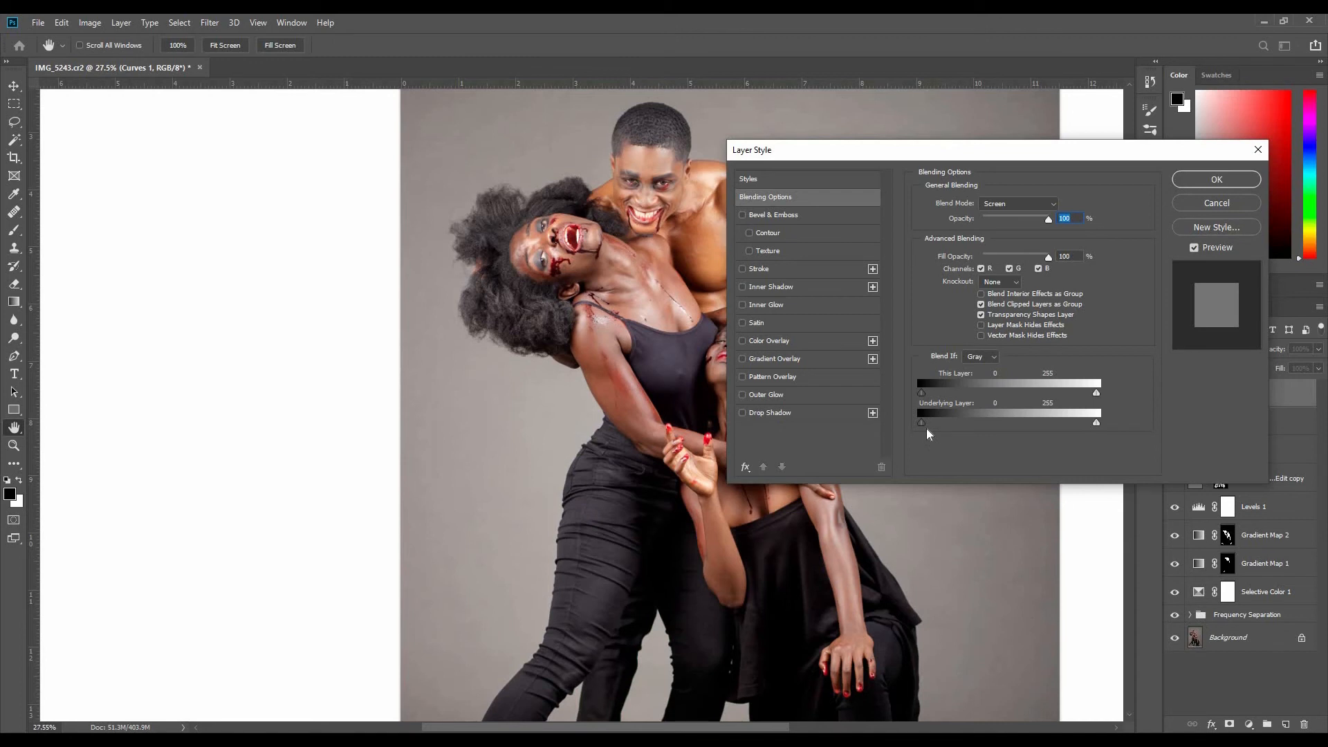
pyautogui.moveTo(923, 433); pyautogui.dragTo(927, 432)
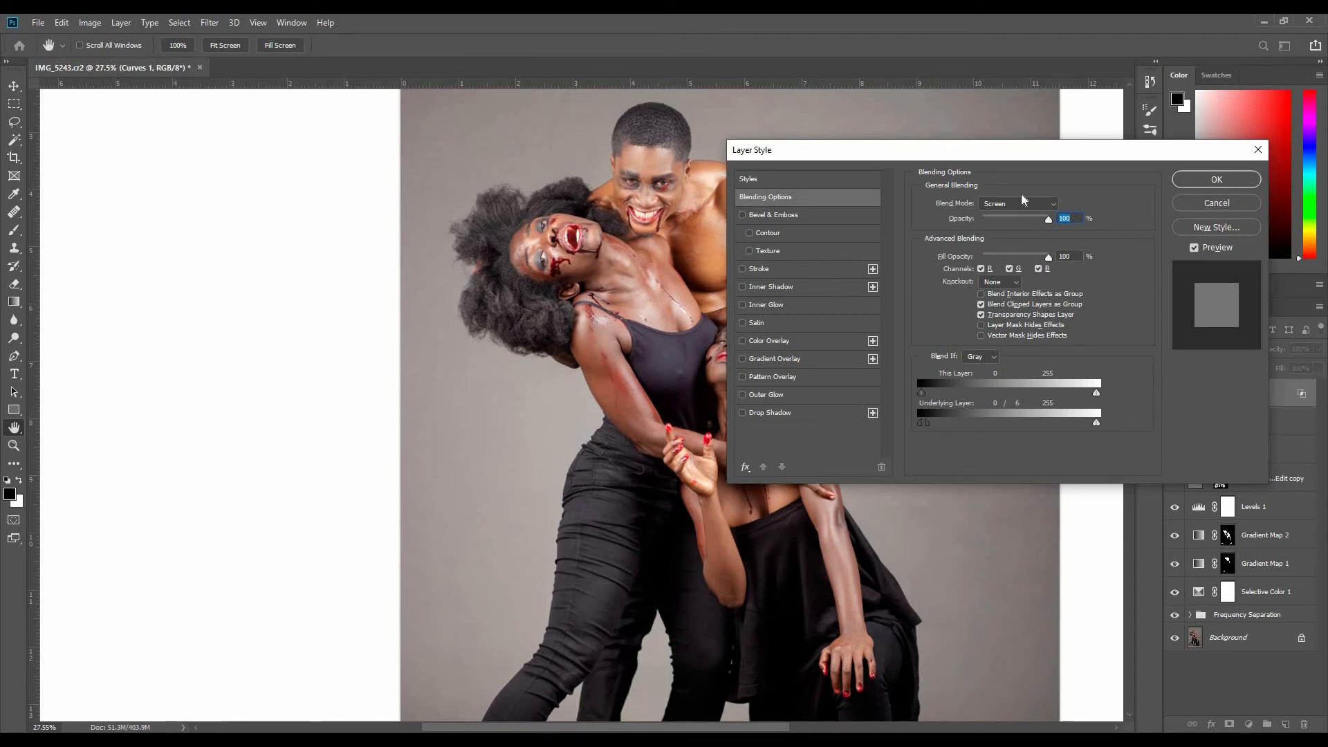
pyautogui.moveTo(1107, 150); pyautogui.dragTo(1221, 109)
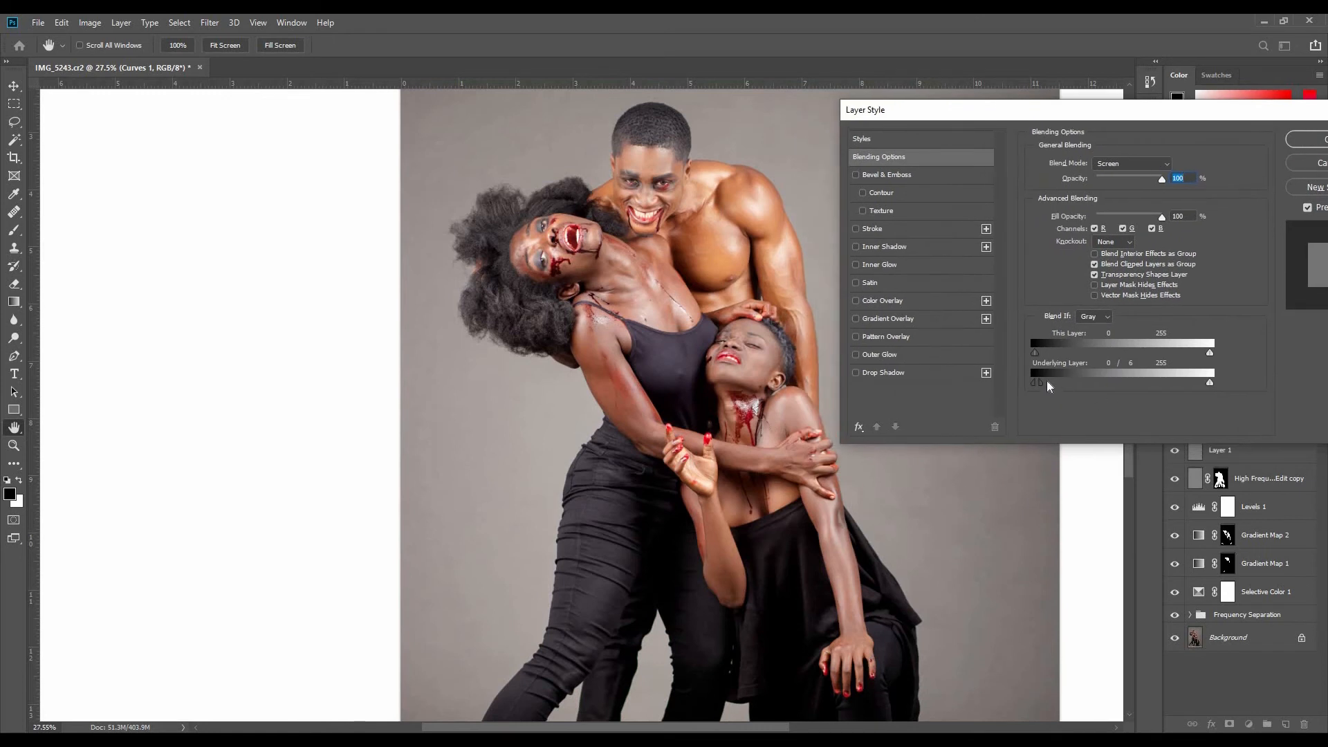
pyautogui.moveTo(1048, 389); pyautogui.dragTo(1121, 406)
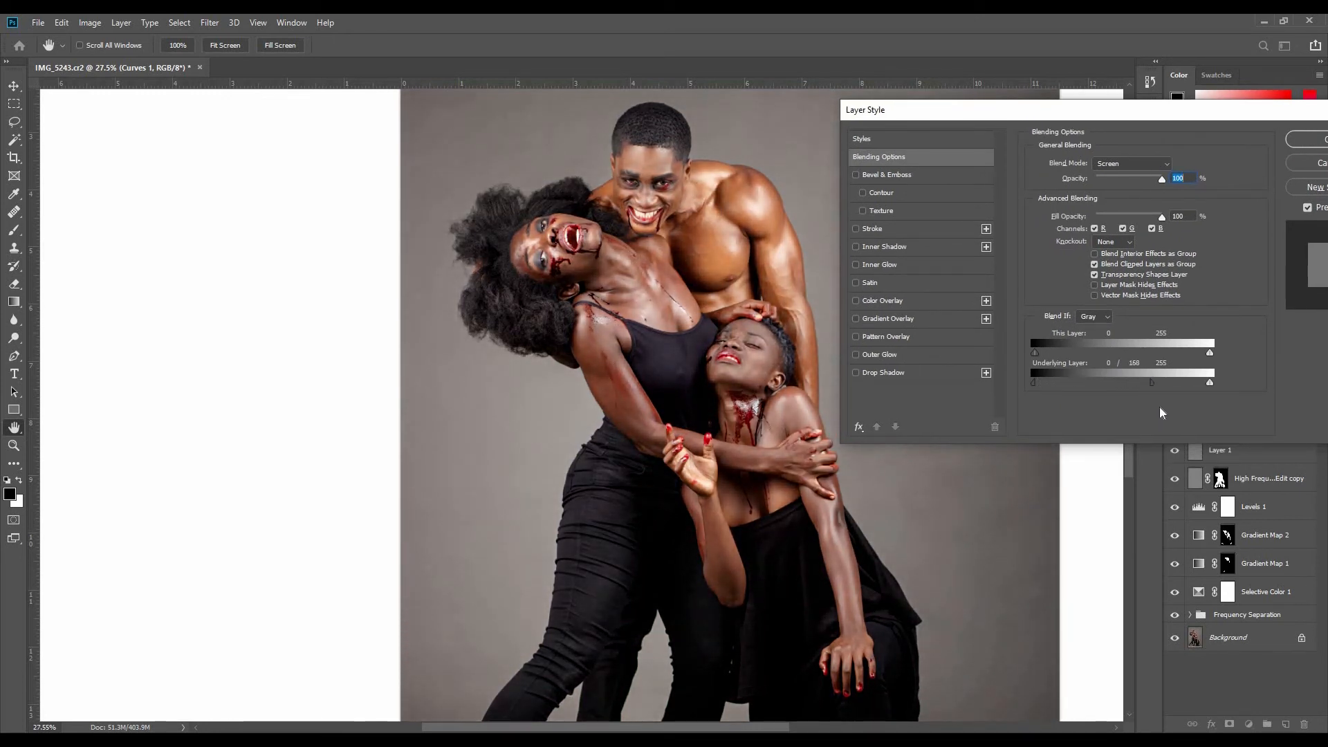
pyautogui.moveTo(1163, 412)
pyautogui.mouseDown()
pyautogui.moveTo(1143, 413)
pyautogui.moveTo(1167, 413)
pyautogui.mouseUp()
pyautogui.moveTo(1164, 413); pyautogui.dragTo(1205, 430)
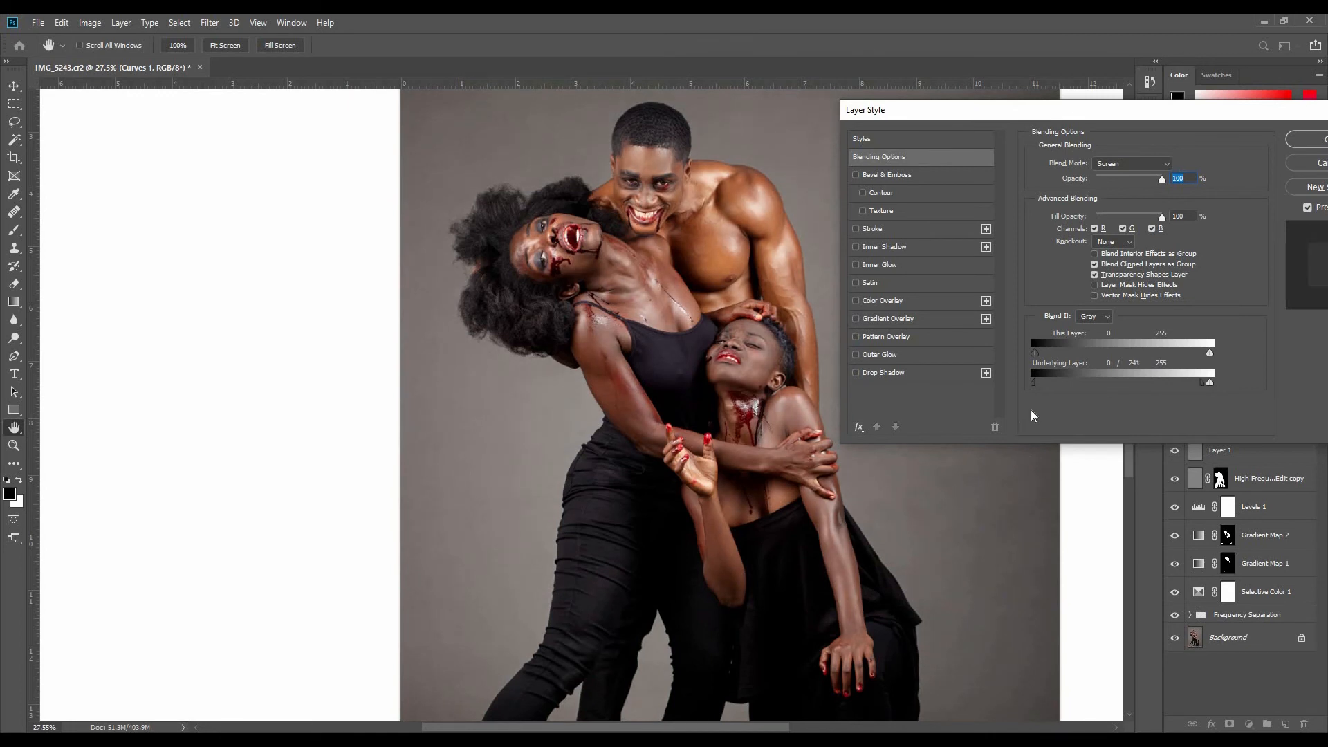
pyautogui.moveTo(1035, 382); pyautogui.dragTo(1092, 414)
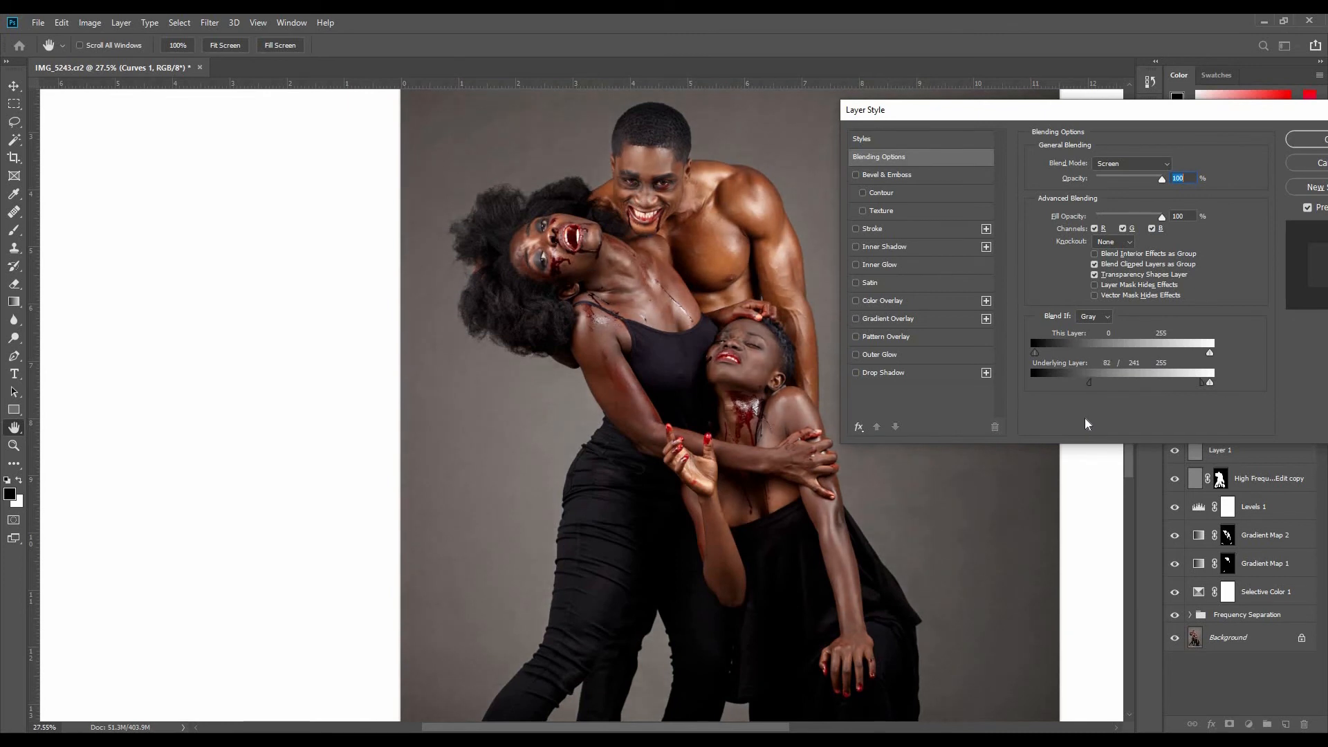
pyautogui.moveTo(1088, 424); pyautogui.dragTo(1093, 424)
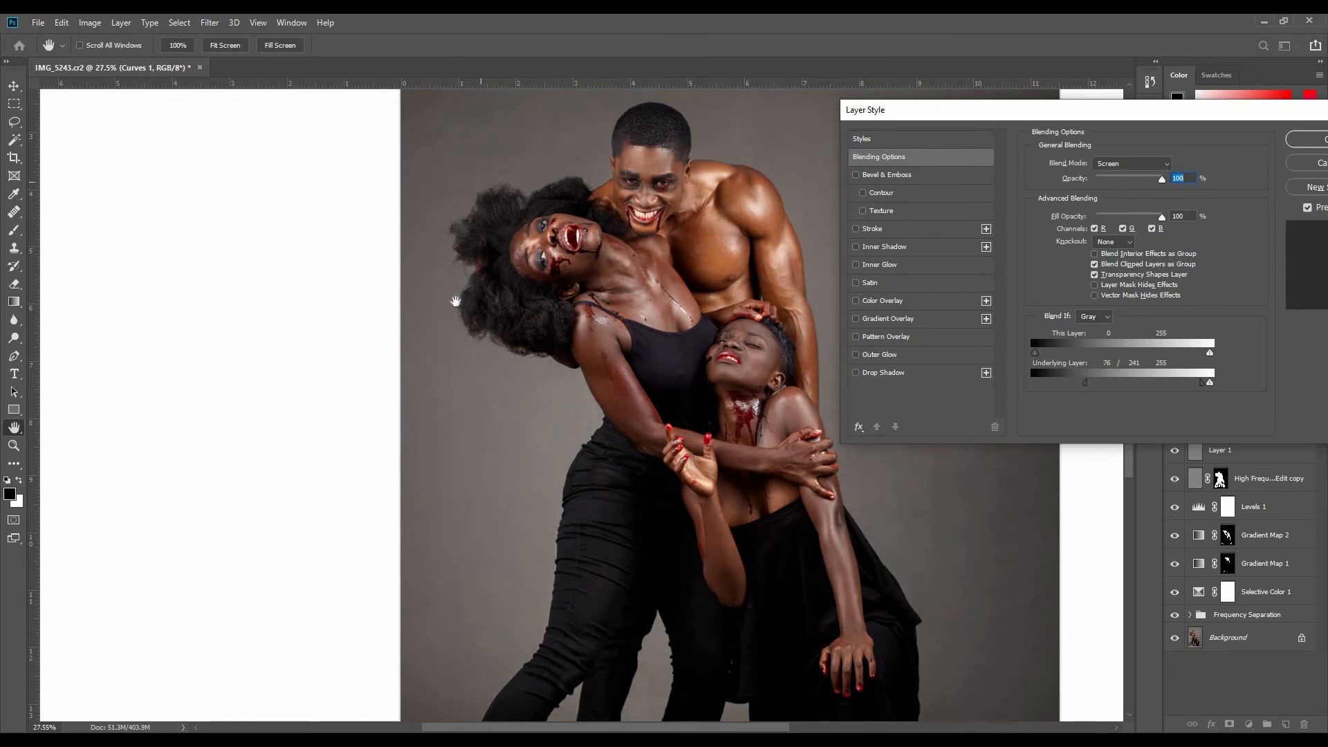
pyautogui.click(1309, 166)
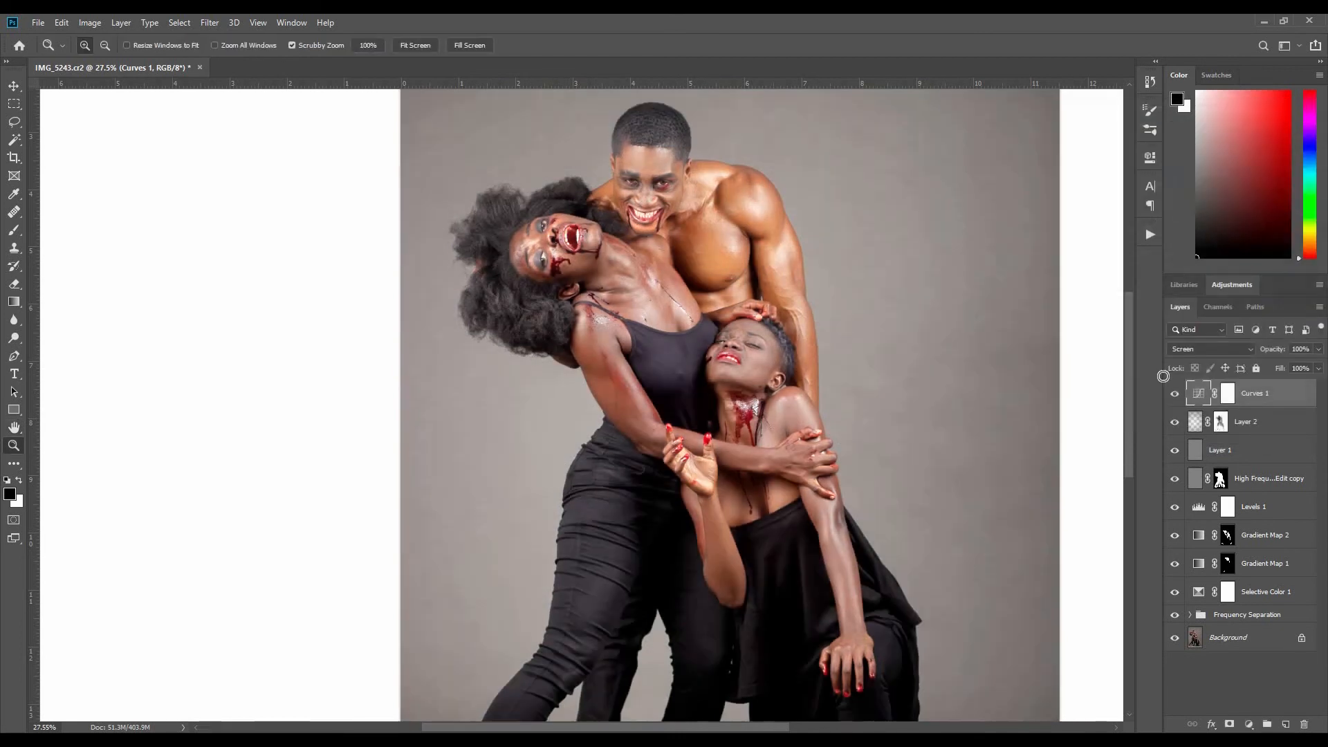
# Step: Invert the Curves layer's mask to black
pyautogui.click(1229, 397)
pyautogui.hotkey('ctrl', 'i')
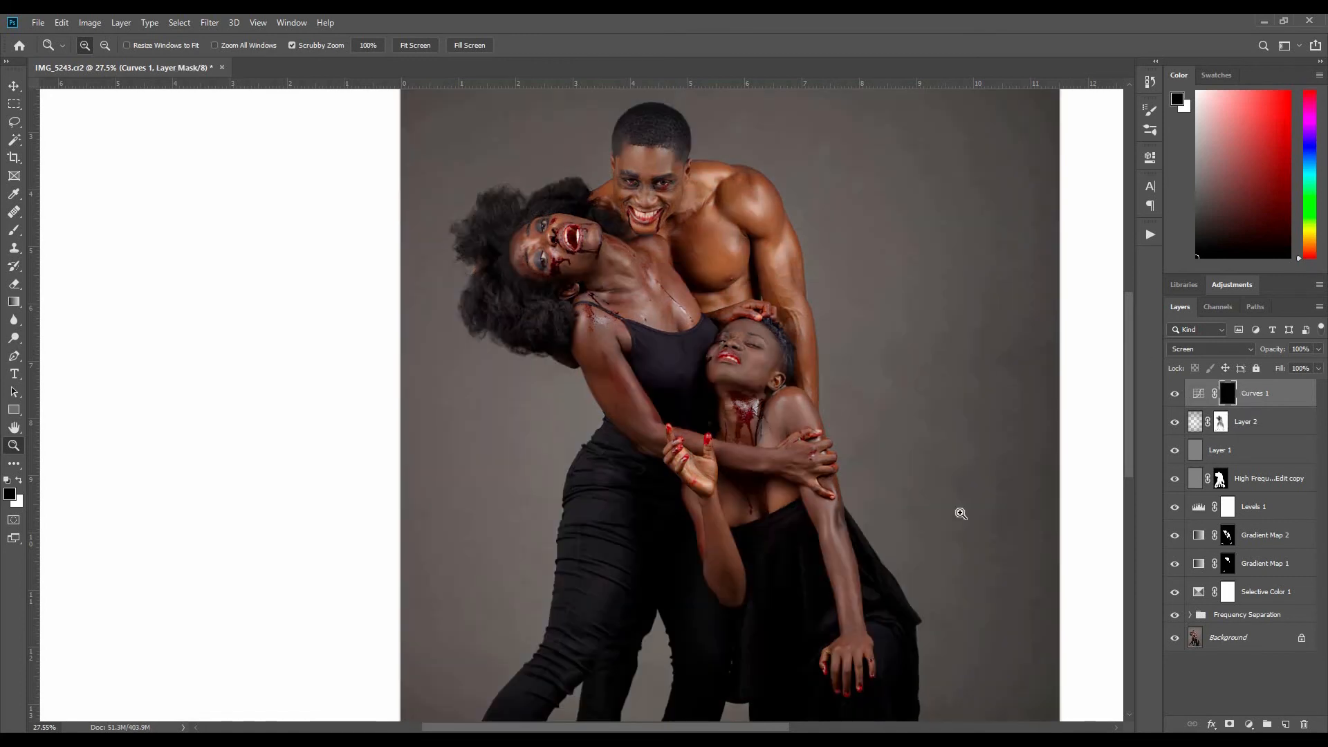
# Step: Brighten the man's torso by painting white on the Curves mask with a 200-pixel brush at 5% flow
pyautogui.press('b')
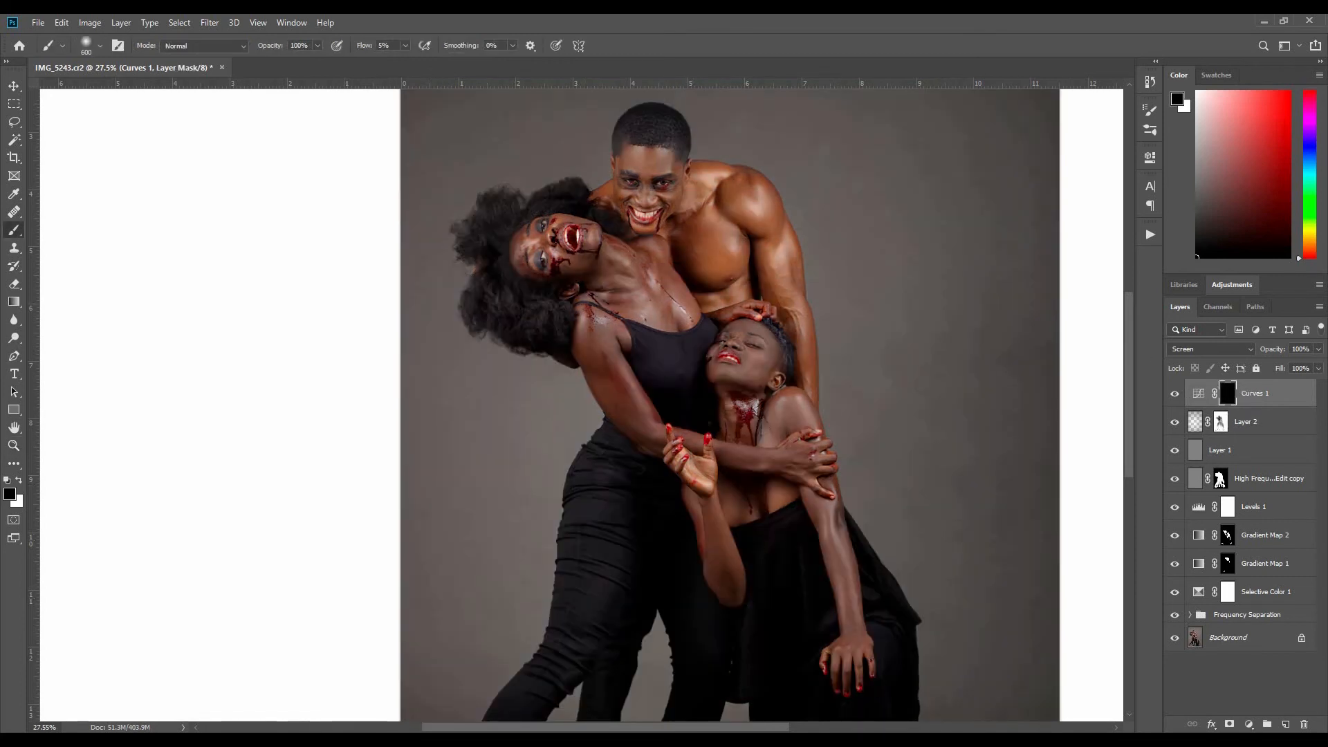
pyautogui.press('[')
pyautogui.press('[')
pyautogui.press('[')
pyautogui.press('x')
pyautogui.press('[')
pyautogui.press(']')
pyautogui.press(']')
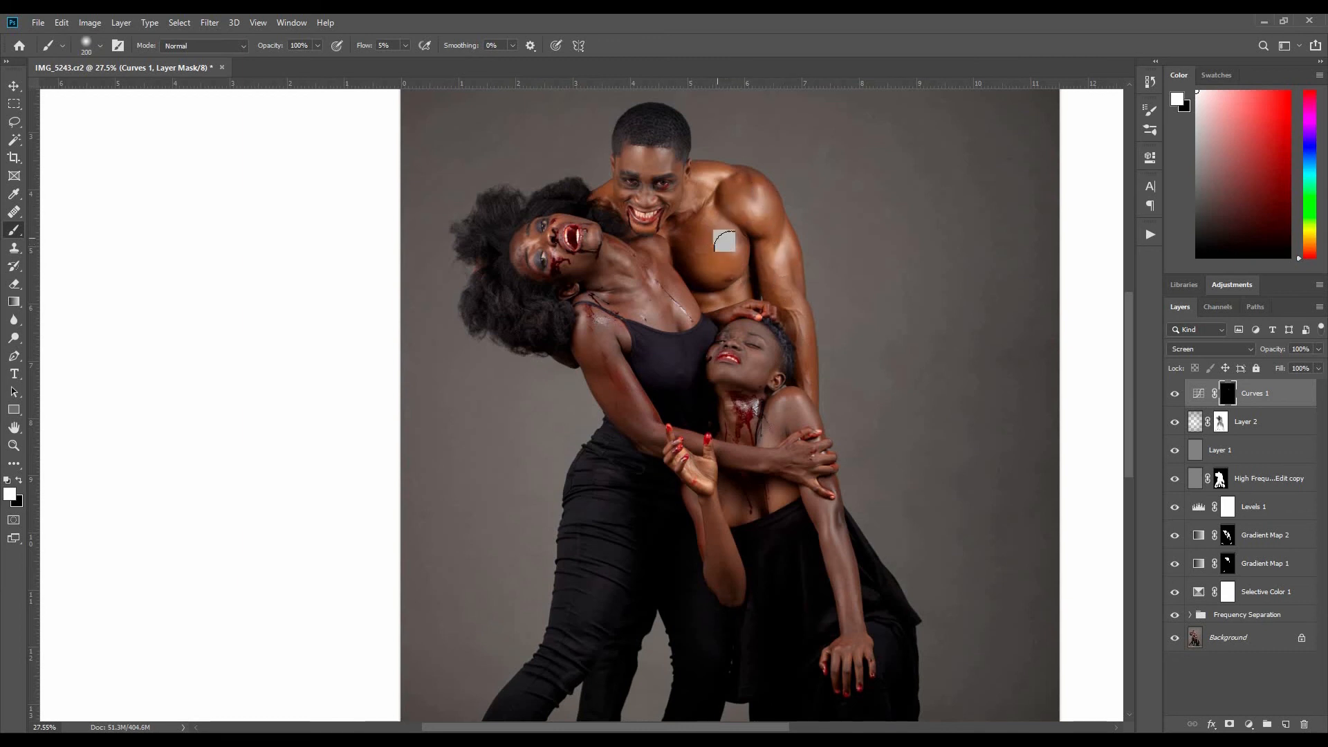
pyautogui.press(']')
pyautogui.press(']')
# Step: Brighten the area around the man's eyes on the Curves mask with a 90-pixel brush
pyautogui.press('[')
pyautogui.press('[')
pyautogui.press('[')
pyautogui.press('[')
pyautogui.press('[')
pyautogui.press('[')
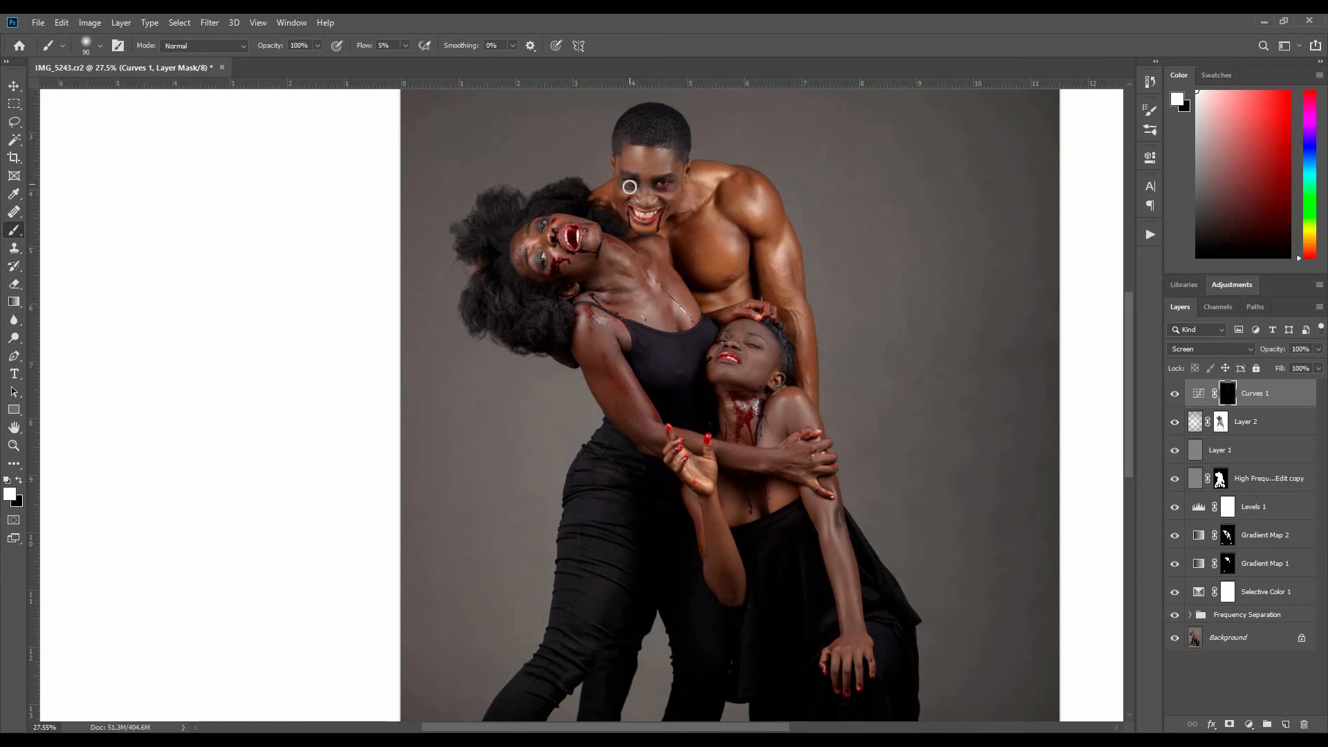
pyautogui.moveTo(629, 186); pyautogui.dragTo(680, 183)
# Step: Brighten the standing woman's chest and face on the Curves mask, enlarging the brush to 200 pixels
pyautogui.press(']')
pyautogui.press(']')
pyautogui.press(']')
pyautogui.moveTo(647, 272)
pyautogui.mouseDown()
pyautogui.moveTo(690, 319)
pyautogui.moveTo(631, 321)
pyautogui.moveTo(664, 316)
pyautogui.moveTo(617, 286)
pyautogui.moveTo(652, 297)
pyautogui.moveTo(636, 294)
pyautogui.moveTo(649, 329)
pyautogui.moveTo(613, 262)
pyautogui.mouseUp()
pyautogui.press(']')
pyautogui.press(']')
pyautogui.press(']')
pyautogui.press('[')
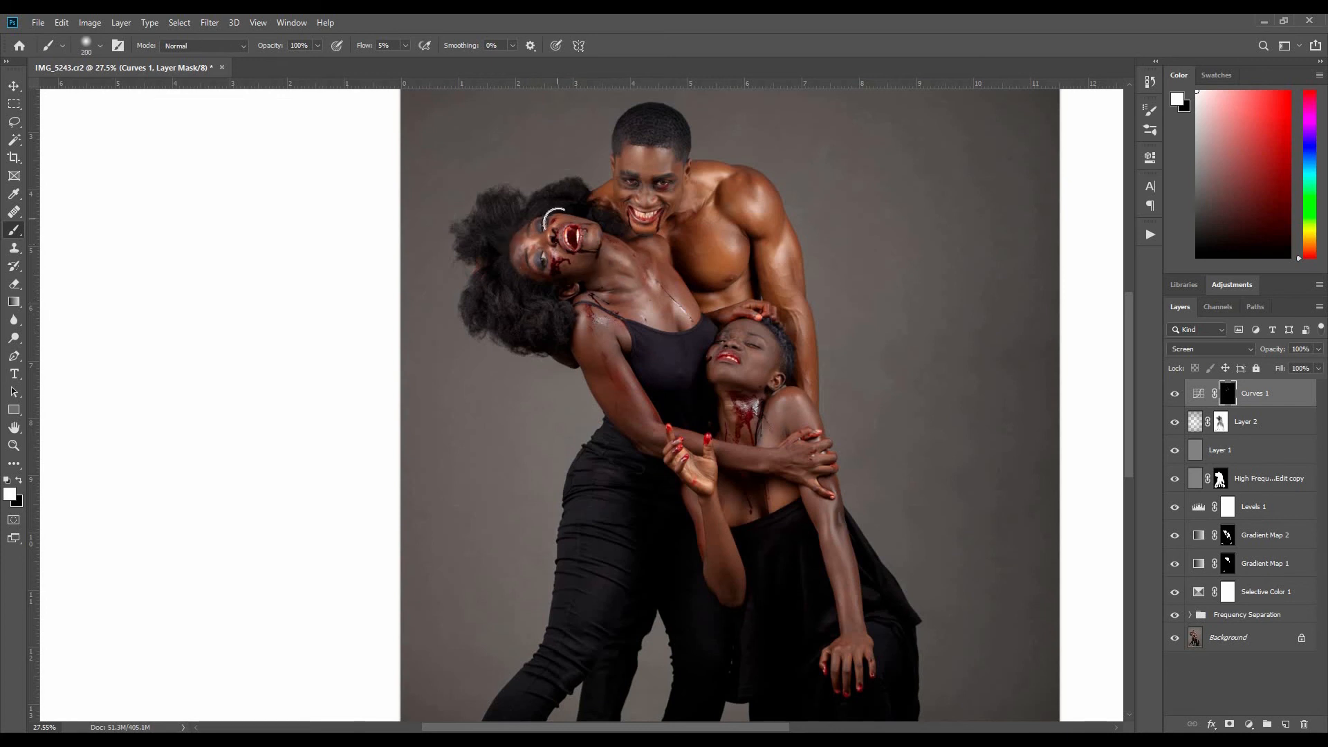
# Step: Brighten the skin around the hands at the kneeling woman's upper arm on the Curves mask with a 150-pixel brush
pyautogui.press('[')
pyautogui.press('[')
pyautogui.press('[')
pyautogui.press(']')
pyautogui.press(']')
pyautogui.press(']')
pyautogui.press(']')
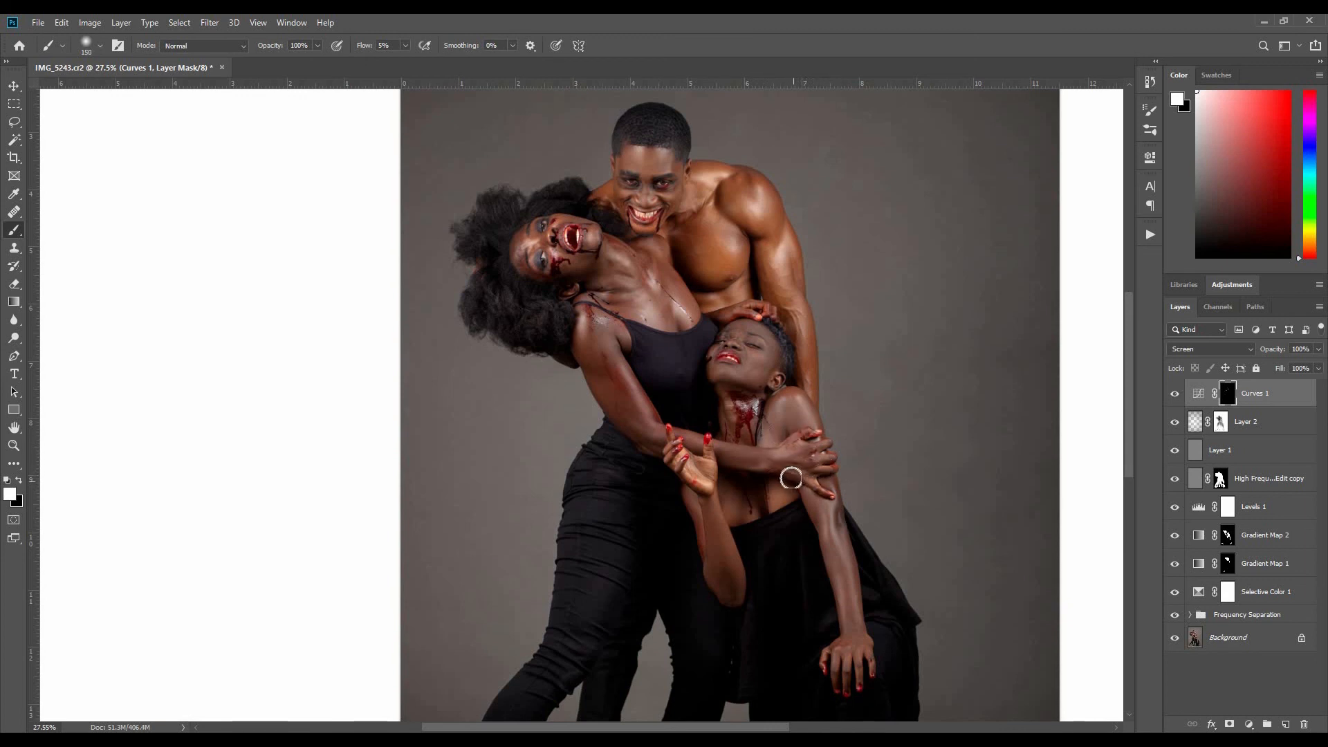
# Step: Brighten the kneeling woman's raised forearm and hand, neck and lowered arm on the Curves mask with a 125-pixel brush
pyautogui.press('[')
pyautogui.press('[')
pyautogui.press('[')
pyautogui.press(']')
pyautogui.moveTo(746, 568)
pyautogui.mouseDown()
pyautogui.moveTo(717, 505)
pyautogui.moveTo(727, 529)
pyautogui.moveTo(708, 498)
pyautogui.moveTo(738, 575)
pyautogui.moveTo(690, 503)
pyautogui.moveTo(707, 551)
pyautogui.moveTo(698, 507)
pyautogui.moveTo(714, 535)
pyautogui.moveTo(719, 487)
pyautogui.mouseUp()
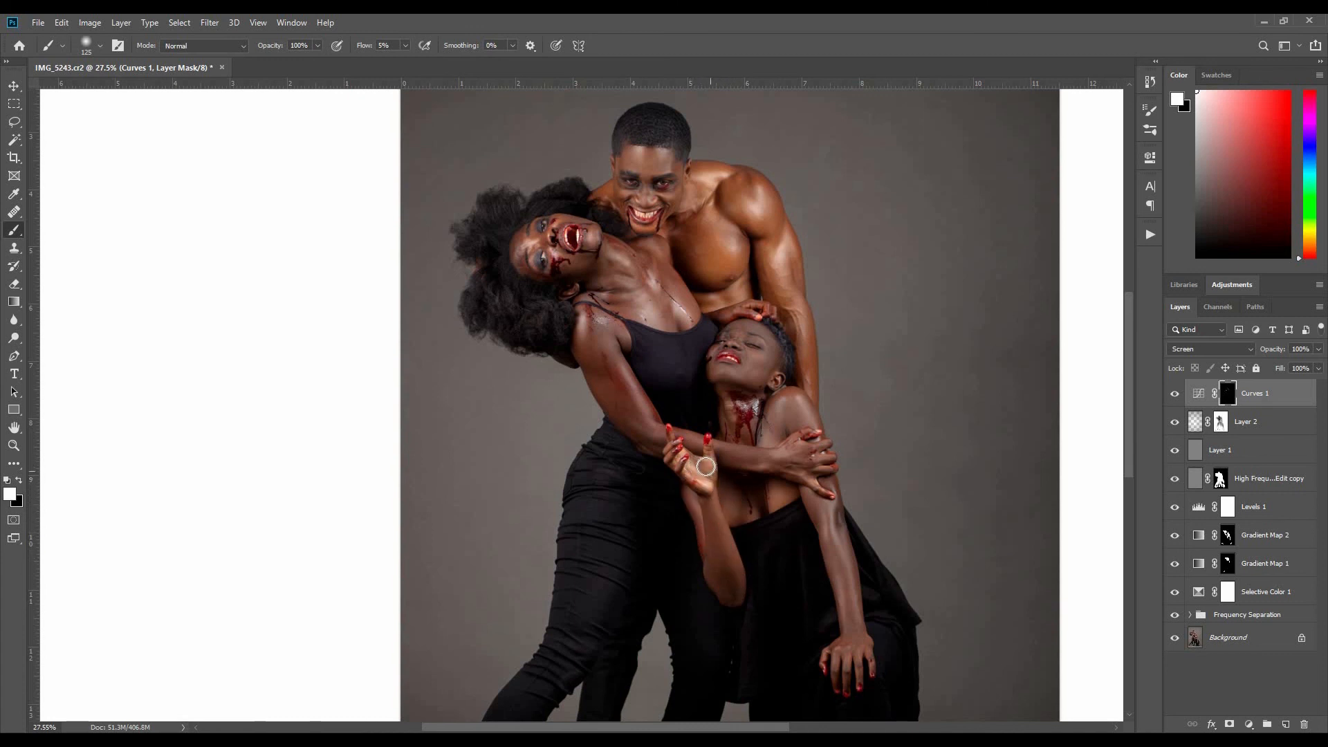
pyautogui.moveTo(715, 470); pyautogui.dragTo(714, 449)
pyautogui.moveTo(748, 423); pyautogui.dragTo(747, 427)
pyautogui.moveTo(833, 507)
pyautogui.mouseDown()
pyautogui.moveTo(850, 580)
pyautogui.moveTo(842, 632)
pyautogui.mouseUp()
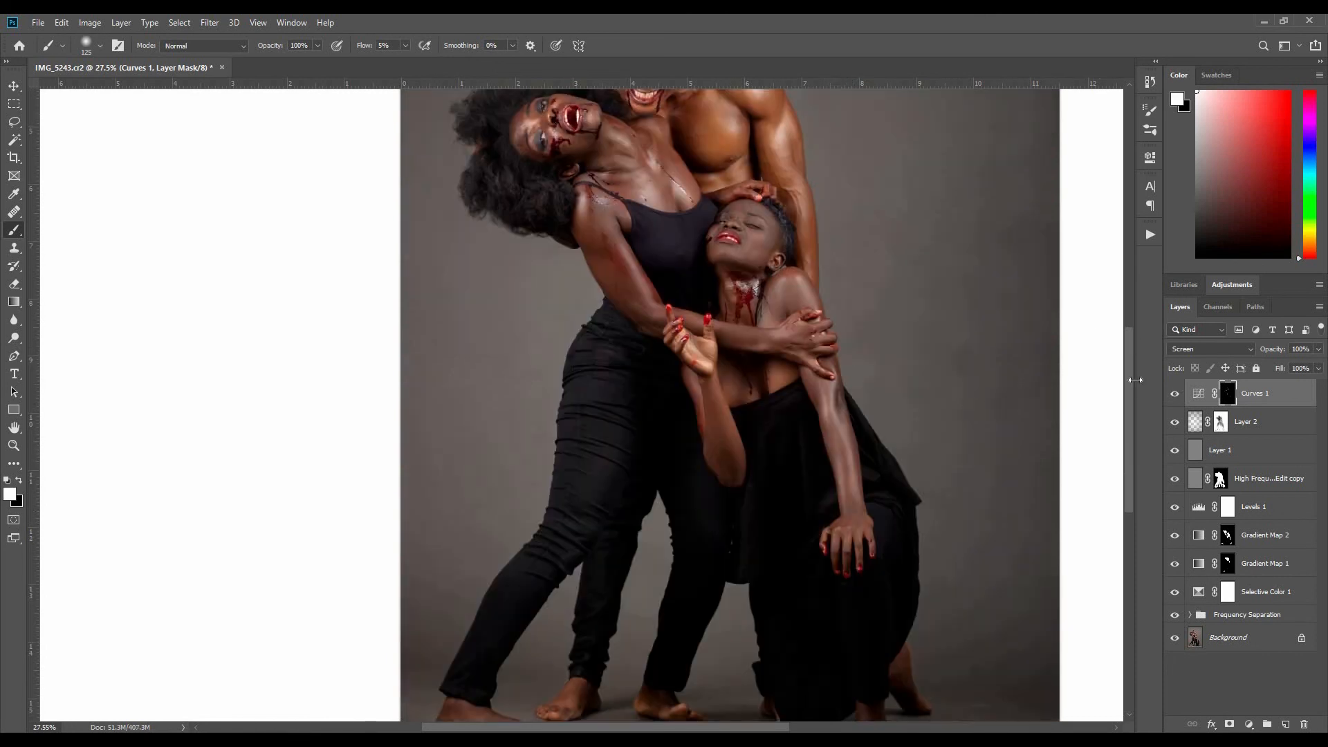
# Step: Brighten the standing woman's front foot on the Curves mask with the 125-pixel brush
pyautogui.scroll(-3, 596, 477)
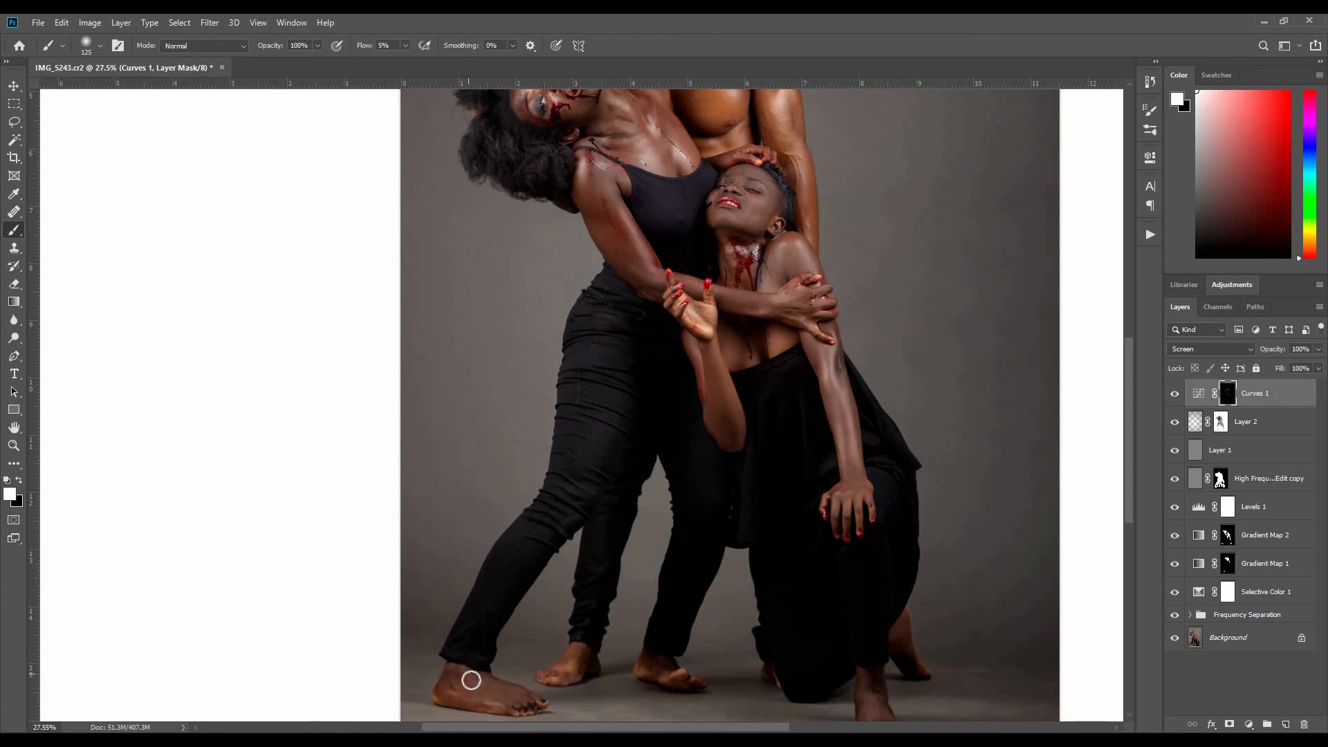
pyautogui.moveTo(504, 690)
pyautogui.mouseDown()
pyautogui.moveTo(462, 670)
pyautogui.moveTo(492, 702)
pyautogui.moveTo(458, 667)
pyautogui.moveTo(445, 699)
pyautogui.moveTo(520, 702)
pyautogui.mouseUp()
pyautogui.moveTo(1131, 389); pyautogui.dragTo(1132, 364)
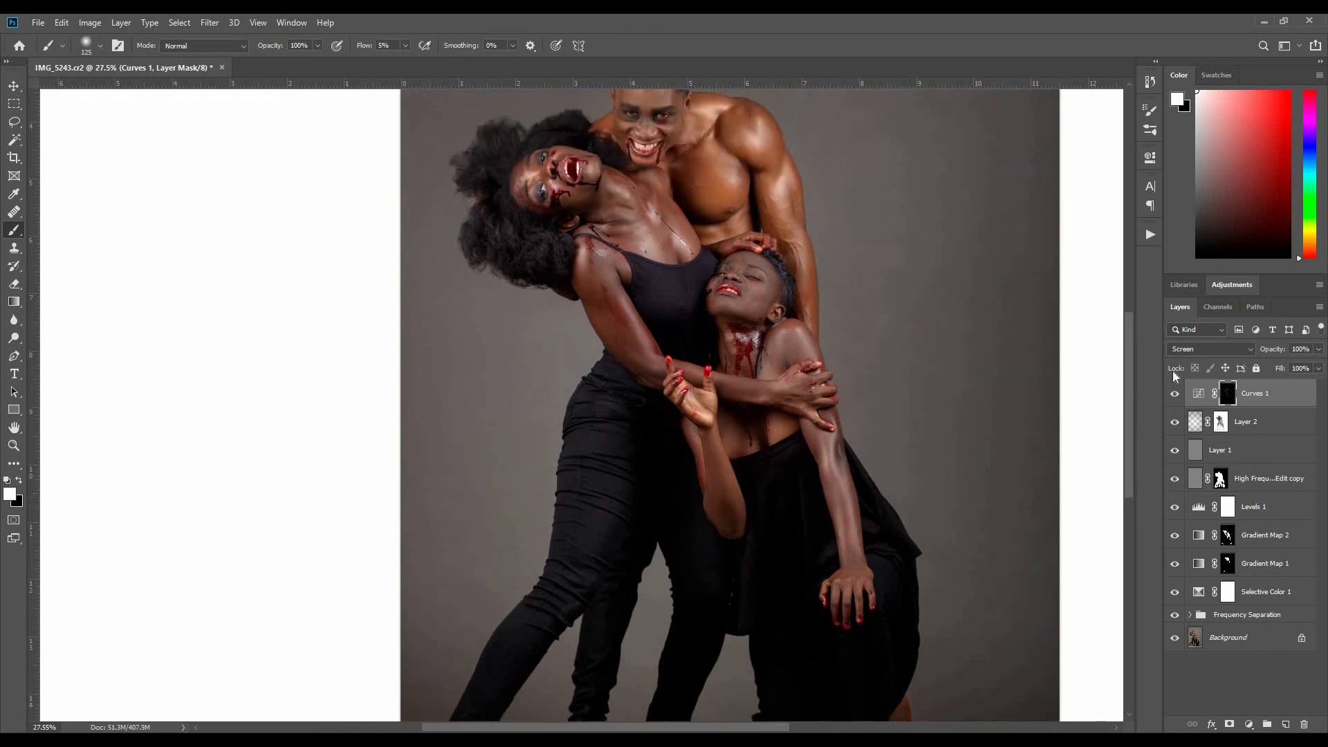
# Step: Compare the photo with the Curves layer hidden and shown
pyautogui.click(1174, 401)
pyautogui.click(1172, 404)
pyautogui.click(1175, 406)
pyautogui.click(1175, 404)
pyautogui.click(1175, 404)
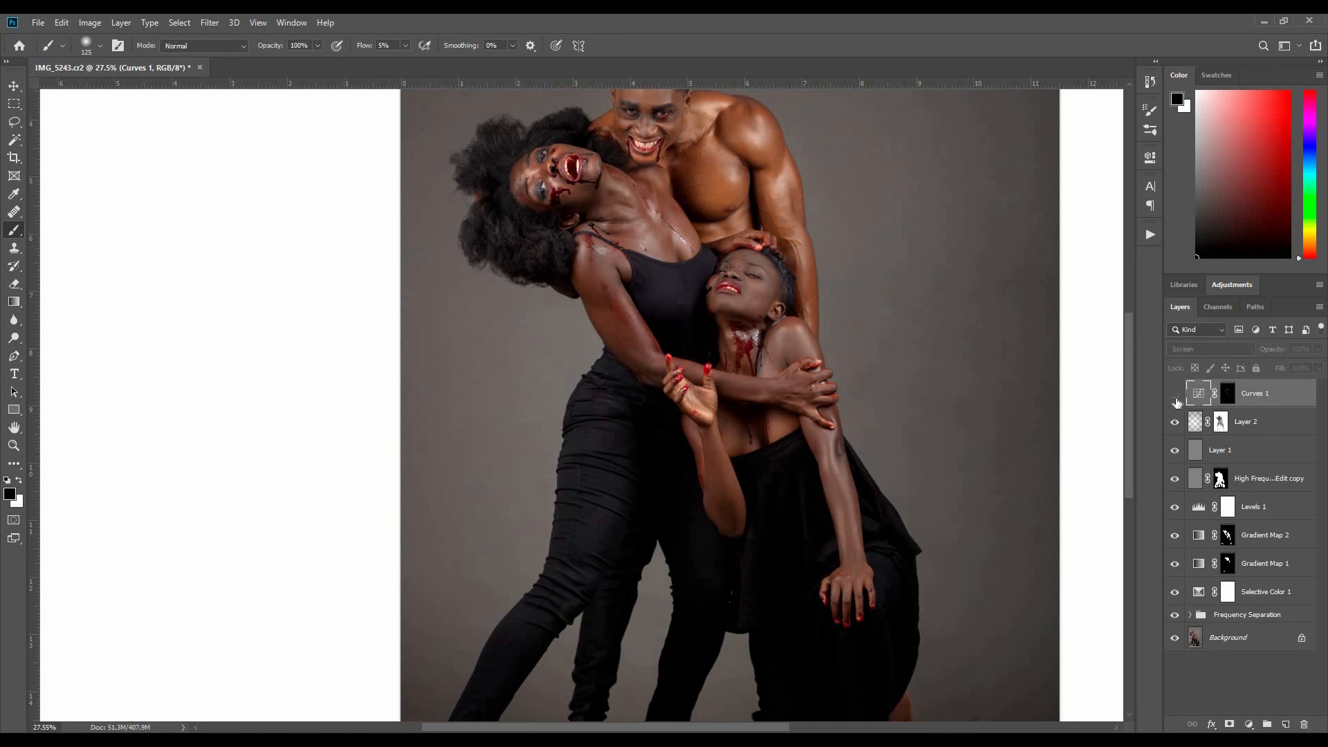
pyautogui.click(1174, 404)
# Step: View the whole photo and compare the finished edit with the original Background layer alone
pyautogui.press('z')
pyautogui.moveTo(804, 296); pyautogui.dragTo(753, 329)
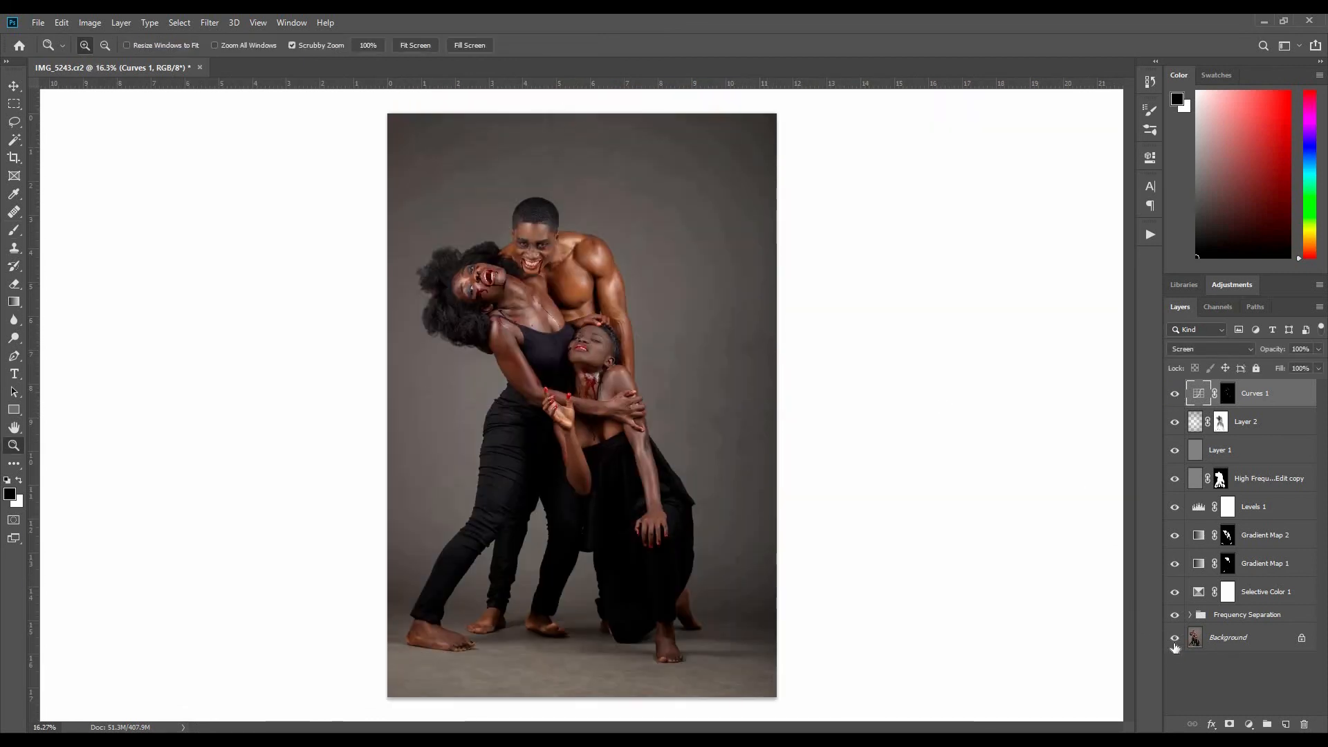
pyautogui.keyDown('alt'); pyautogui.click(1175, 639); pyautogui.keyUp('alt')
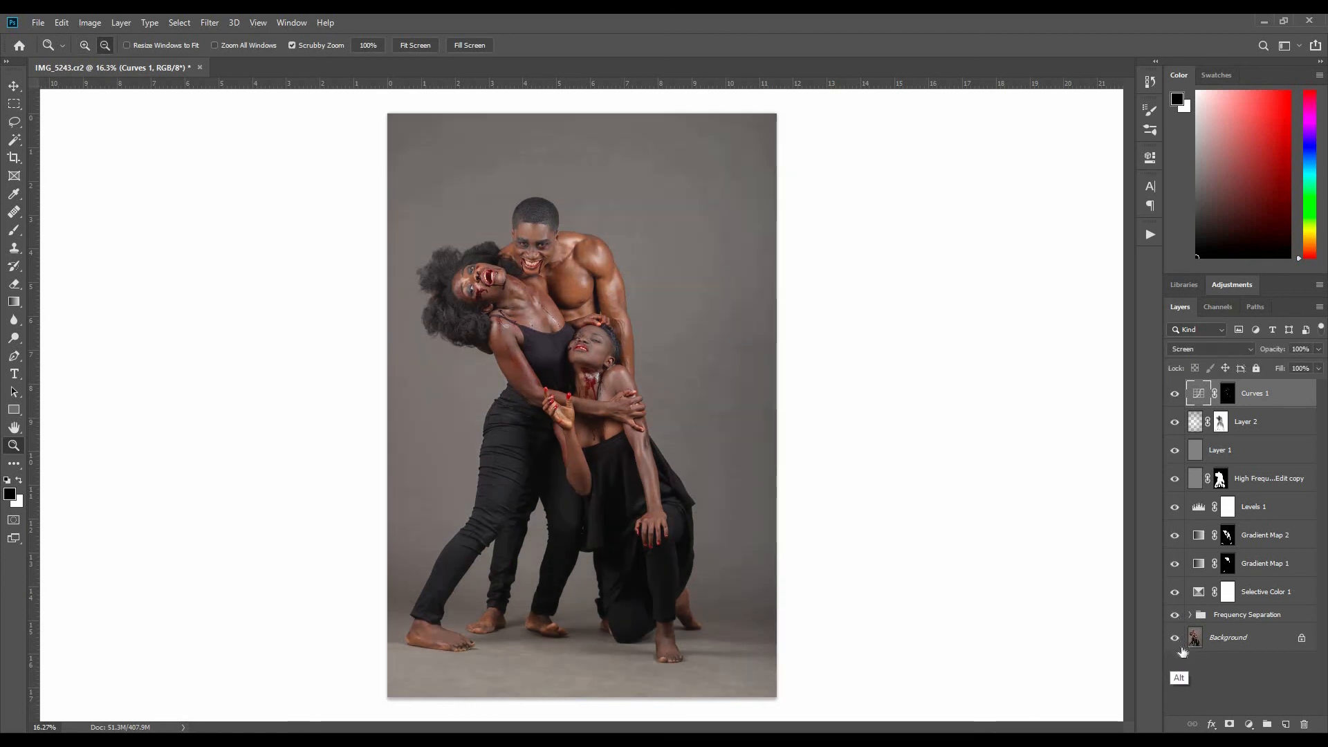
pyautogui.keyDown('alt'); pyautogui.click(1174, 638); pyautogui.keyUp('alt')
# Step: Examine the three faces and upper bodies up close and return to the whole photo
pyautogui.moveTo(530, 252); pyautogui.dragTo(883, 385)
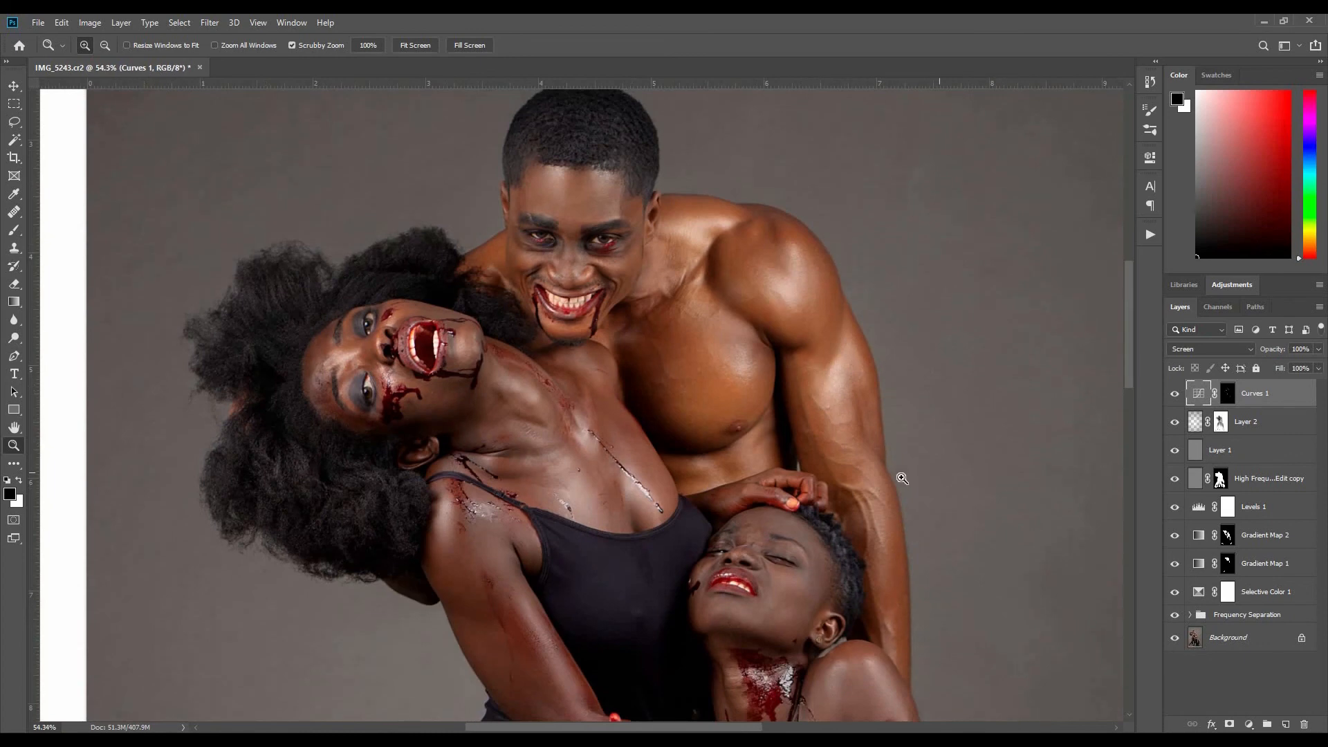
pyautogui.moveTo(969, 464); pyautogui.dragTo(913, 465)
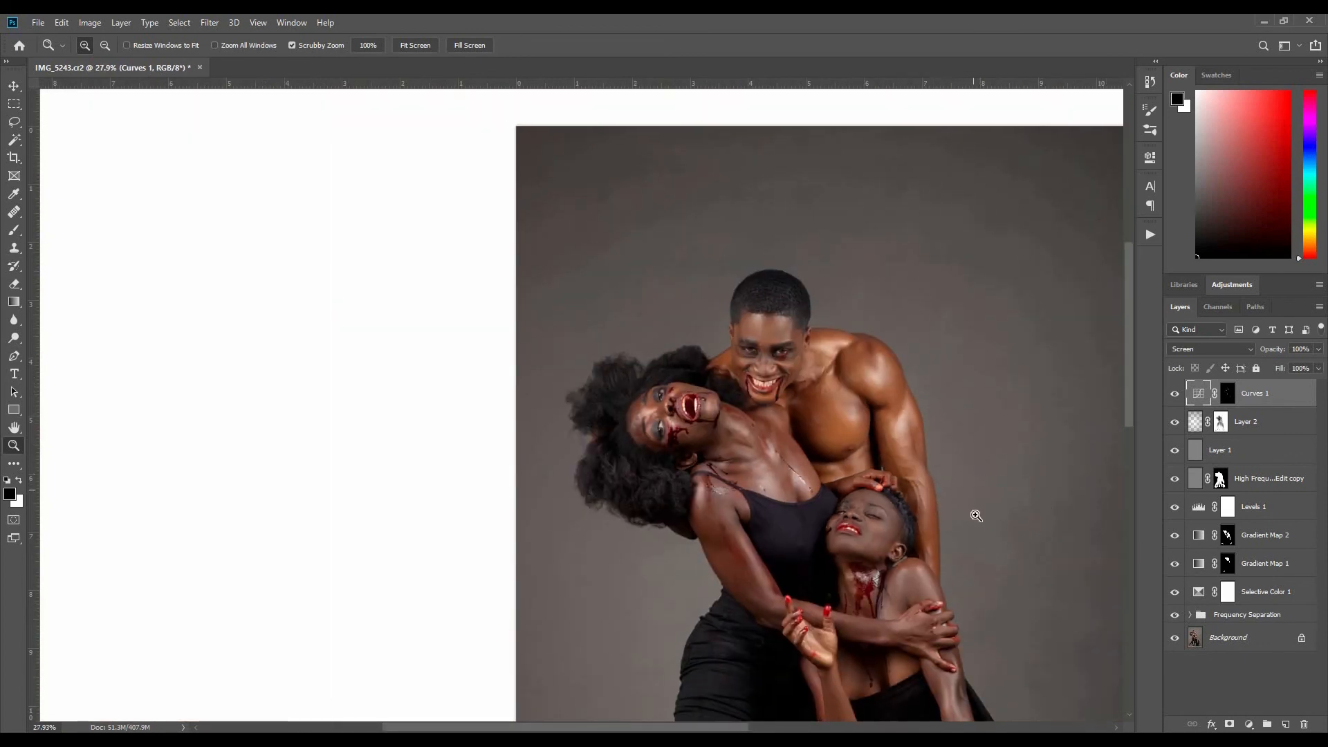
pyautogui.moveTo(898, 403); pyautogui.dragTo(889, 395)
pyautogui.moveTo(1014, 495); pyautogui.dragTo(685, 481)
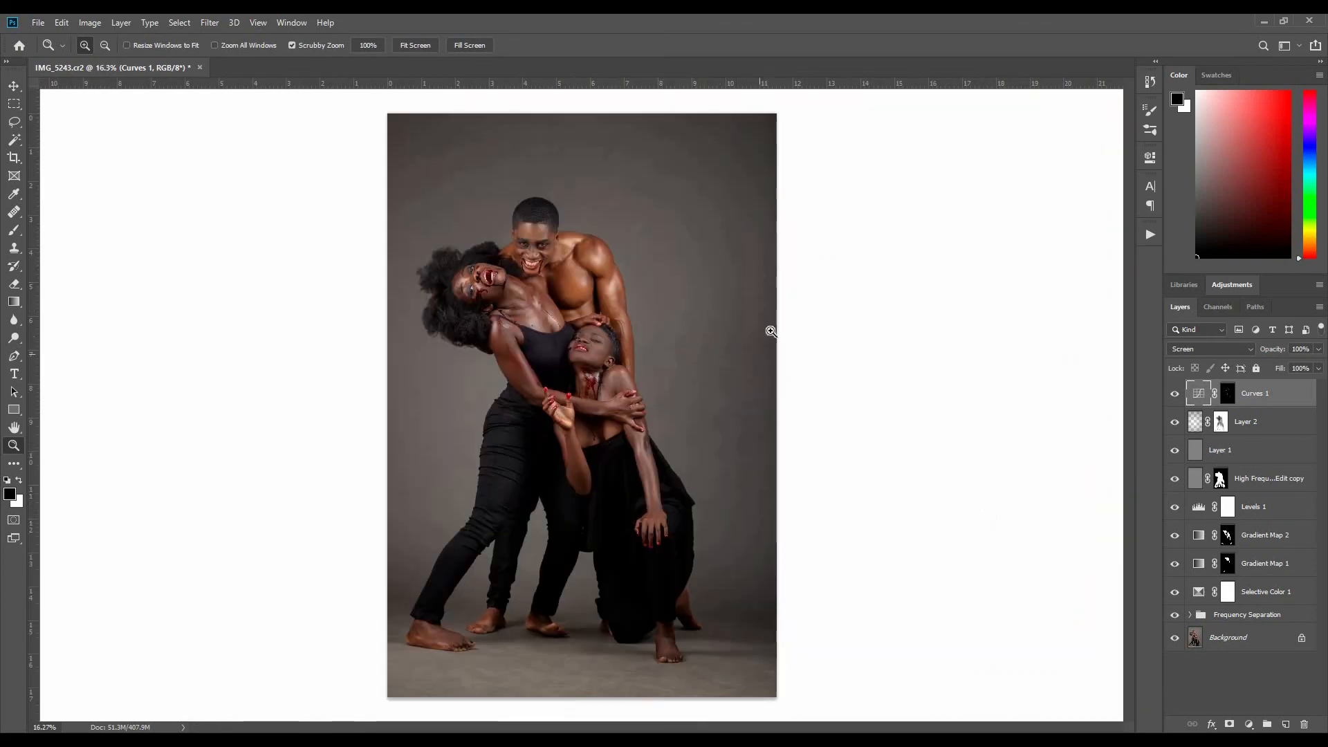